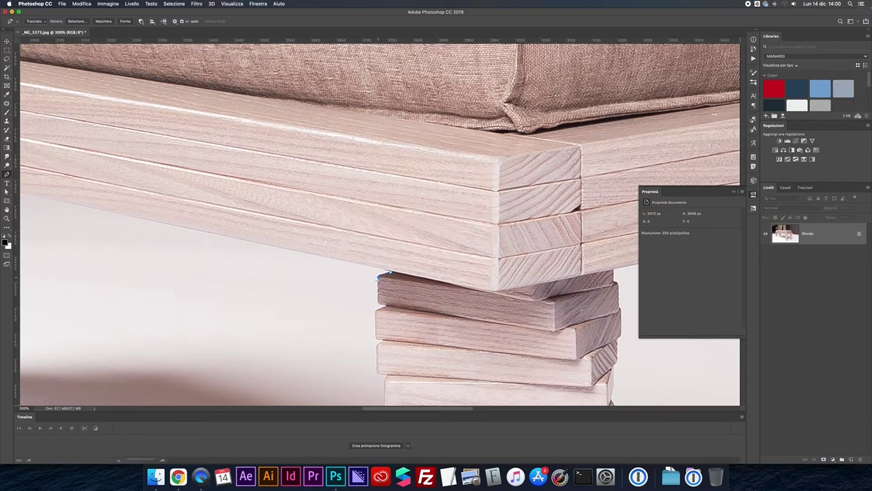
Trace the left edge of the front leg's uppermost planks with the Pen tool, placing anchors at each plank corner
left_click(378, 302)
left_click(376, 312)
left_click(376, 337)
left_click(378, 345)
left_click(379, 373)
scroll(390, 235, "down", 5)
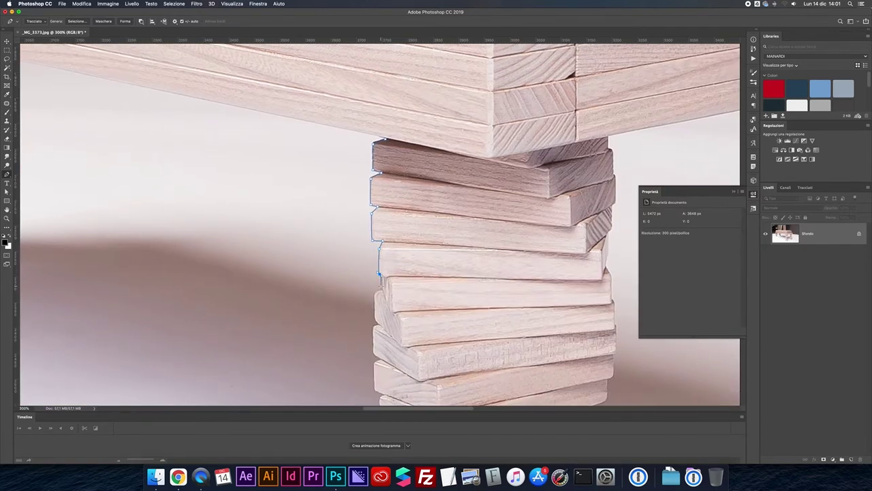
Continue the path down the left edge of the front leg's middle planks, following their stepped corners
left_click(375, 297)
left_click(375, 315)
left_click(380, 325)
left_click(373, 328)
left_click_drag(374, 364, 376, 370)
left_click(376, 389)
scroll(411, 292, "down", 5)
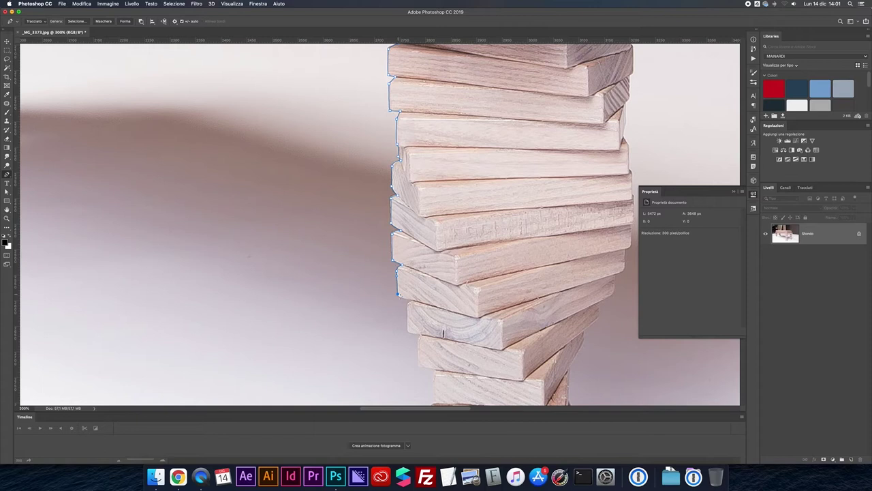
Extend the path along the left ends of the front leg's inward-stepping planks to its narrow waist
left_click(407, 302)
left_click(407, 330)
scroll(422, 332, "down", 3)
left_click(417, 274)
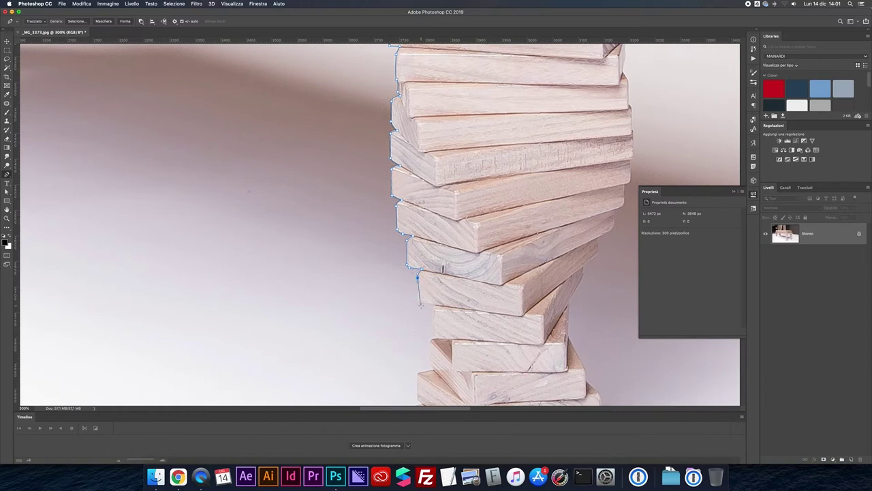
left_click(418, 299)
left_click(422, 302)
left_click(435, 304)
left_click(433, 311)
left_click(432, 338)
Outline the left corners of the planks that flare outward below the front leg's waist
left_click(419, 372)
left_click(418, 376)
left_click_drag(418, 381, 416, 258)
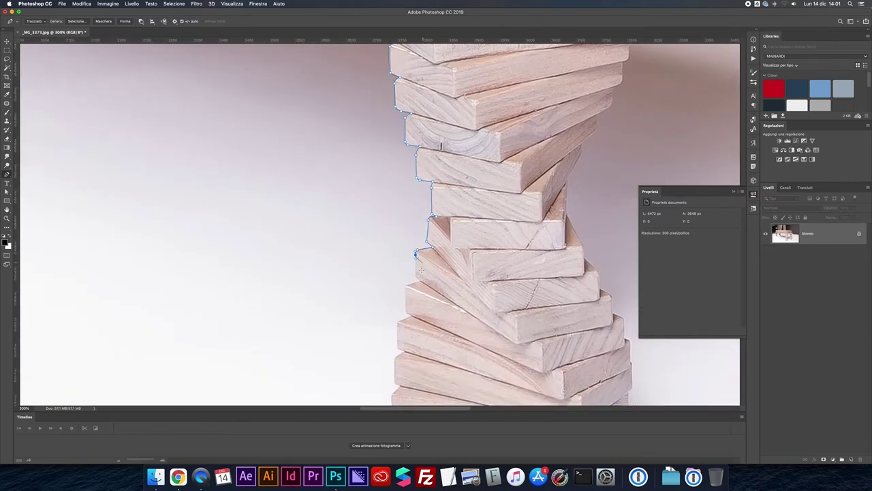
left_click(406, 287)
left_click(397, 324)
scroll(399, 331, "down", 1)
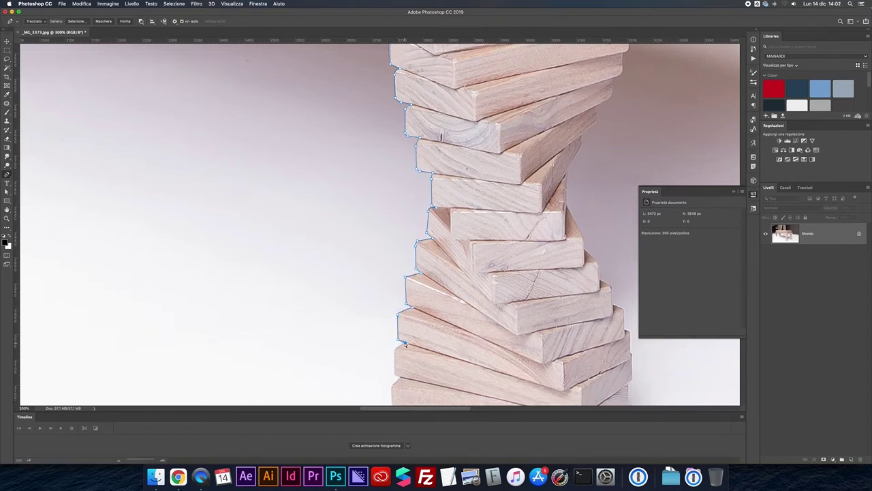
mouse_move(404, 341)
left_mouse_down()
mouse_move(409, 243)
mouse_move(403, 270)
left_mouse_up()
Carry the path around the front leg's two lowest planks and along its base to the lower right corner
left_click(409, 275)
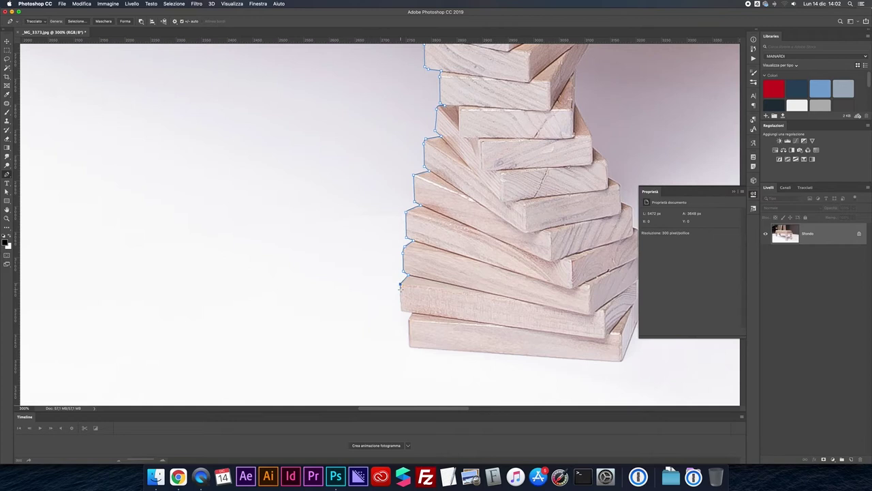
left_click(400, 310)
left_click_drag(409, 320, 312, 247)
left_click(410, 346)
left_click(517, 286)
left_click(522, 278)
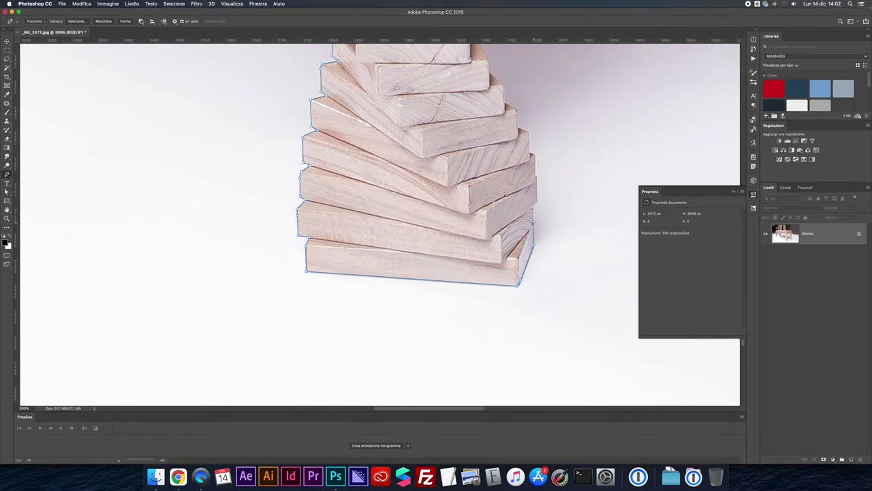
Trace the path up the right edge of the front leg's lower planks
left_click(533, 205)
left_click(534, 175)
left_click(534, 154)
left_click(530, 152)
Follow the right corners of the front leg's narrowing planks up toward the waist at a 400% view
key("super+plus")
left_click_drag(530, 152, 425, 289)
left_click(470, 237)
left_click(455, 209)
left_click(440, 175)
left_click(419, 157)
left_click_drag(411, 161, 408, 315)
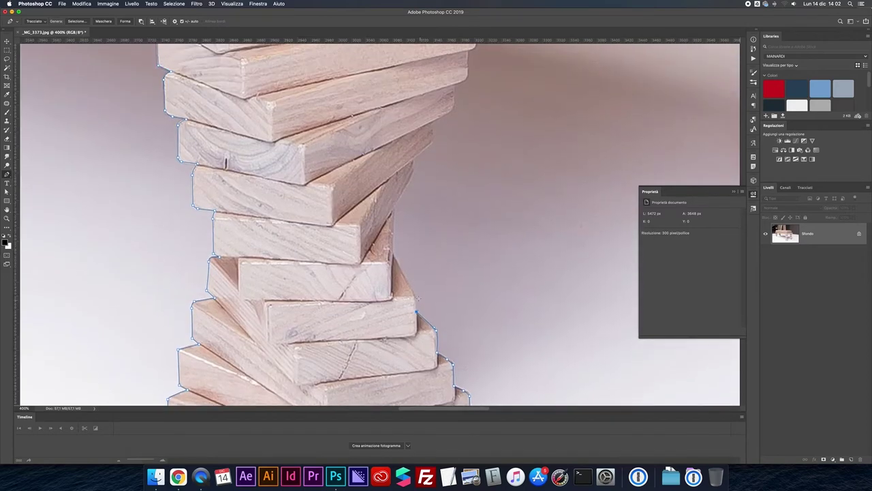
Outline the right side of the front leg's waist and the first plank stepping outward above it
left_click(408, 284)
scroll(385, 240, "up", 5)
left_click(395, 268)
left_click(414, 223)
left_click(434, 203)
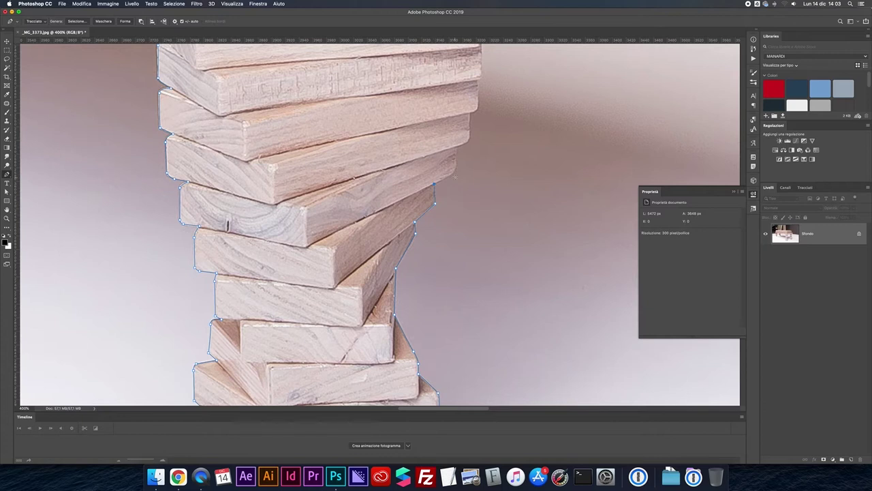
Extend the path up the right edge of the front leg's widening planks to its broad middle section
scroll(455, 178, "up", 1)
left_click(451, 183)
left_click(456, 171)
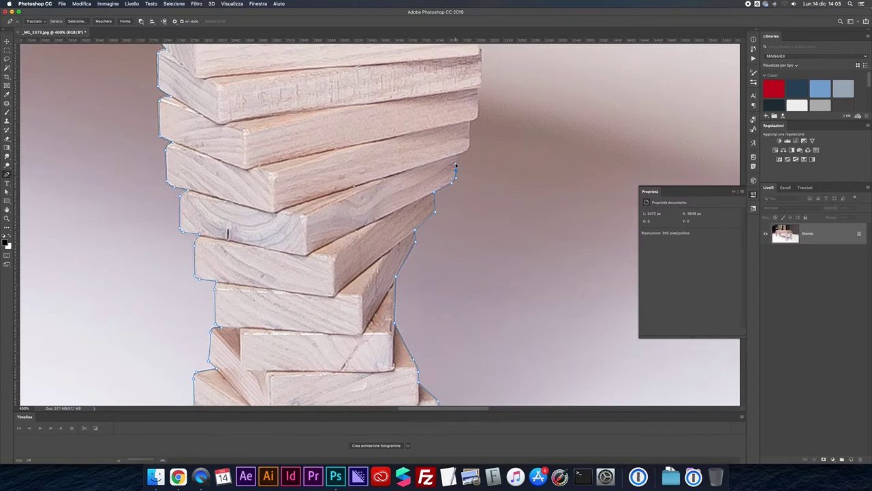
scroll(468, 153, "up", 3)
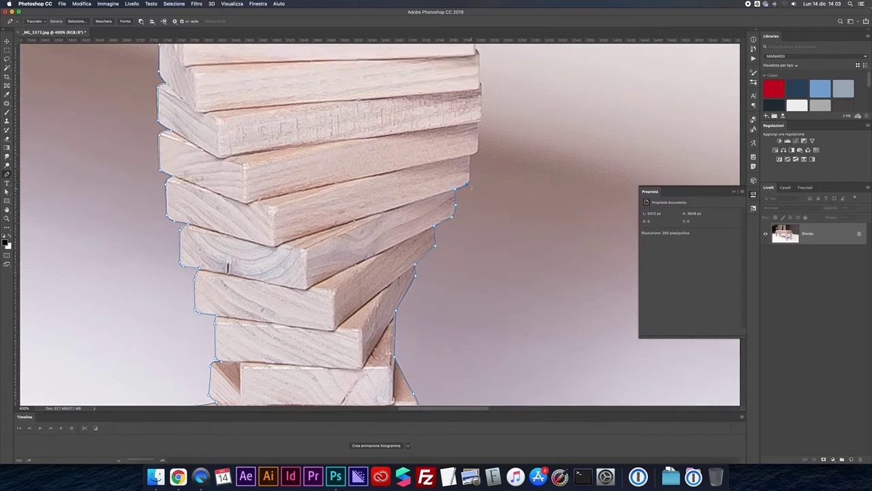
left_click(470, 175)
left_click(477, 146)
left_click(480, 120)
Trace the right corners of the planks above the front leg's broad middle section, including the recessed plank
scroll(480, 136, "up", 6)
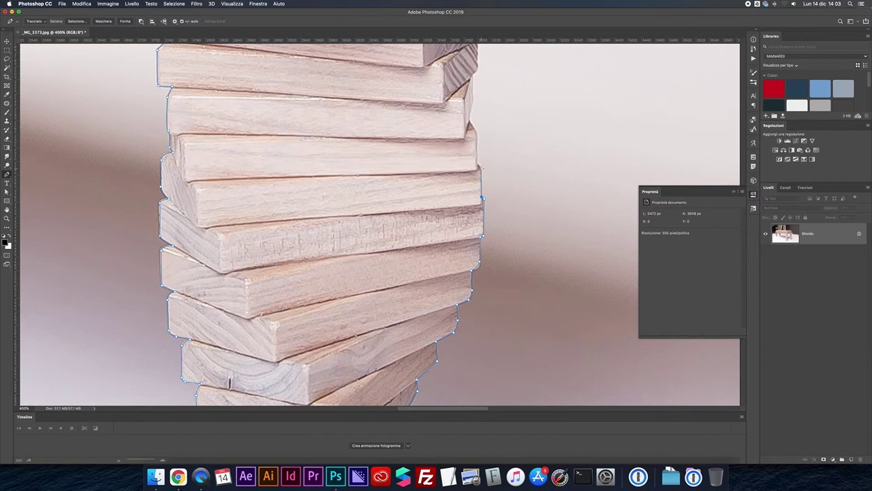
left_click(478, 135)
left_click(468, 121)
left_click(473, 99)
left_click(475, 73)
Finish the front leg's upper right edge and run the path along the bench frame's underside to the right leg
left_click_drag(475, 73, 423, 225)
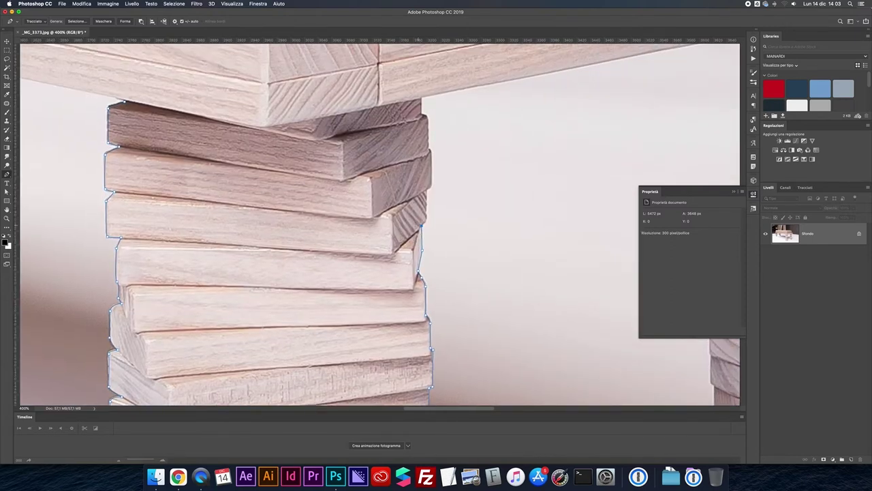
left_click(428, 215)
scroll(431, 187, "up", 1)
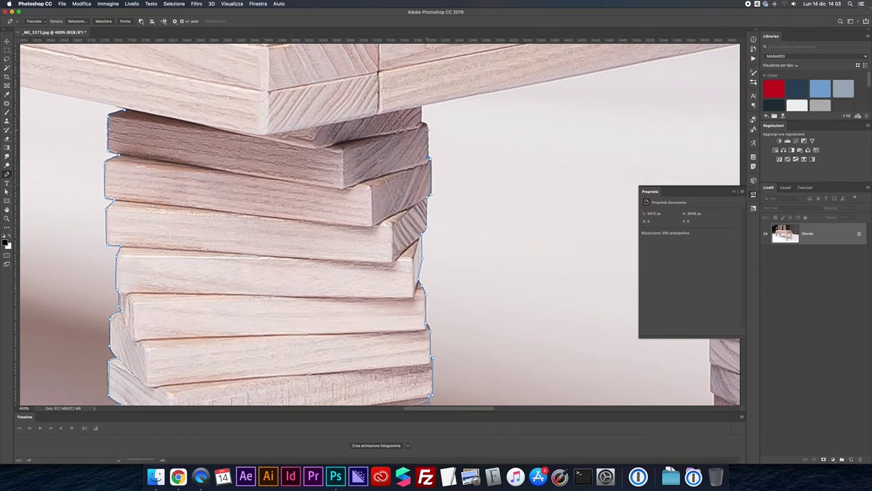
left_click_drag(422, 123, 417, 123)
scroll(422, 124, "up", 5)
scroll(423, 124, "right", 10)
left_click(390, 202)
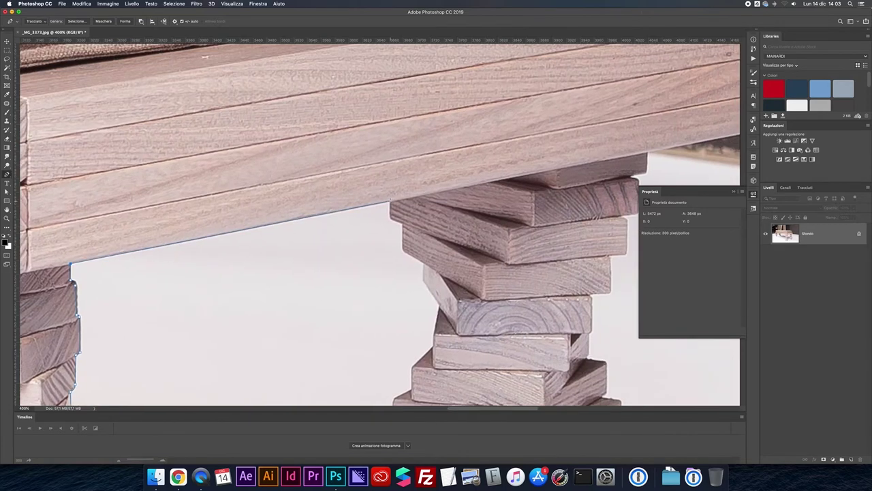
Trace the left edge of the right leg's upper planks down past its narrow waist
left_click(389, 220)
left_click(423, 263)
left_click(423, 281)
left_click(440, 307)
left_click(410, 368)
Follow the left corners of the planks flaring outward below the right leg's waist
scroll(400, 263, "down", 5)
left_click(396, 235)
left_click(378, 242)
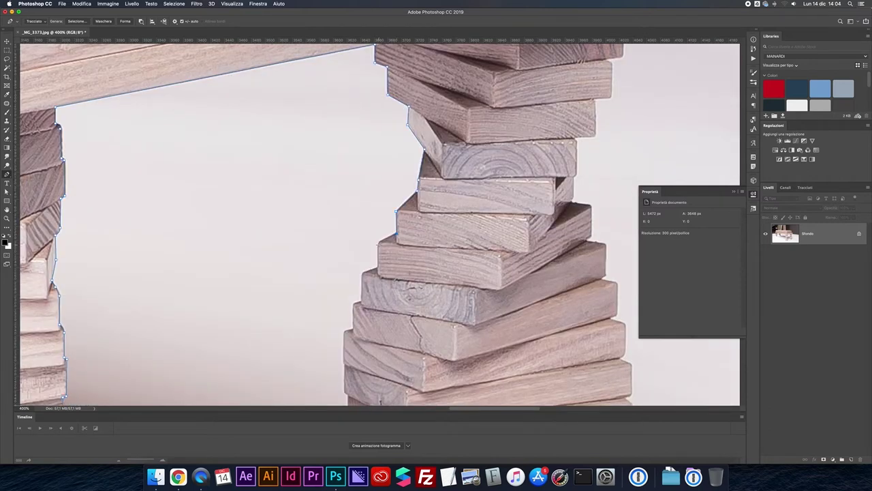
left_click(378, 269)
left_click(362, 274)
scroll(380, 221, "down", 3)
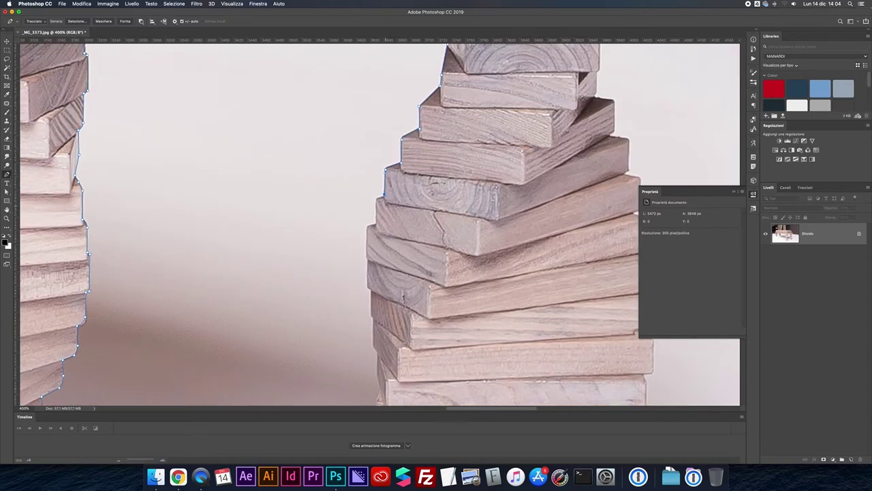
Outline the left ends of the right leg's widest middle planks, anchoring each corner
scroll(383, 197, "down", 1)
left_click_drag(376, 192, 375, 197)
left_click(376, 218)
left_click(368, 219)
left_click(366, 249)
left_click(368, 279)
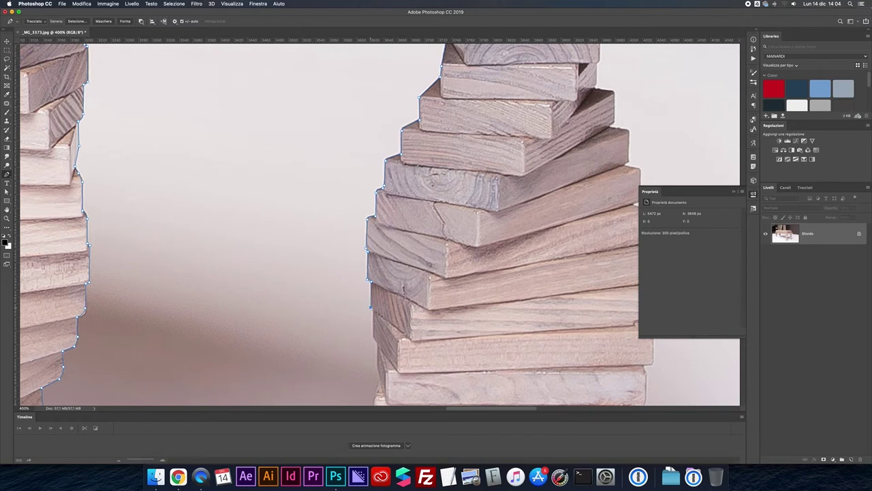
Extend the path down the left edge of the right leg's lower-middle planks, following the slight inward recess
scroll(381, 317, "down", 5)
left_click(362, 237)
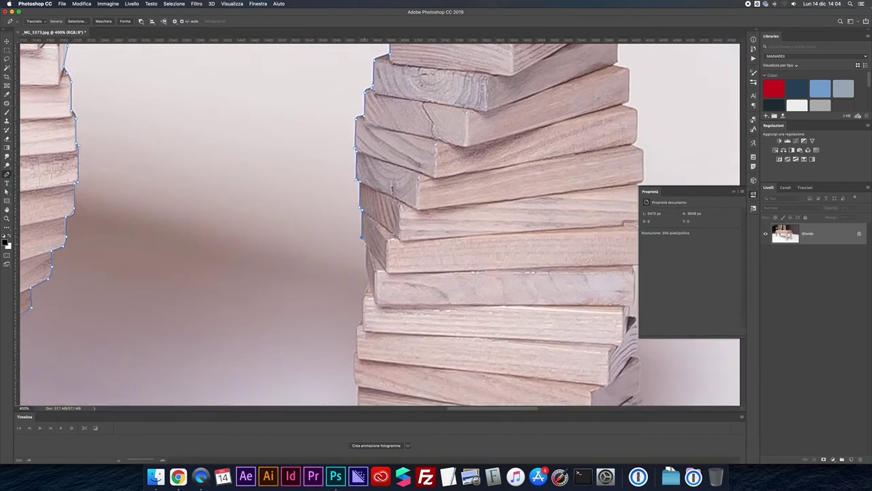
left_click(369, 280)
left_click(361, 292)
scroll(361, 296, "up", 1)
left_click(361, 308)
left_click(356, 336)
left_click(354, 369)
left_click_drag(354, 370, 385, 269)
left_click(376, 258)
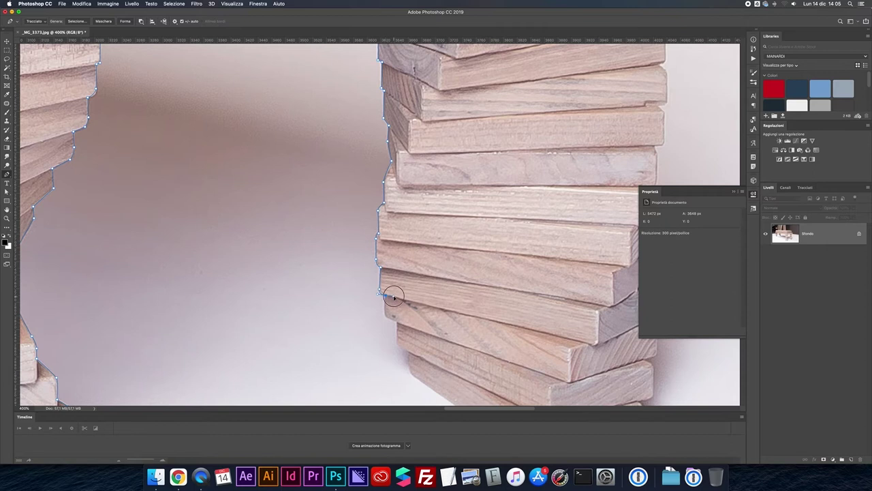
Trace the left corners of the right leg's lowest planks down to the bottom plank
scroll(380, 286, "down", 1)
left_click(379, 285)
left_click(386, 306)
left_click(394, 313)
left_click(397, 337)
left_click(410, 342)
left_click(410, 359)
Run the path along the right leg's base edges and around the bottom plank's right end
scroll(410, 359, "down", 1)
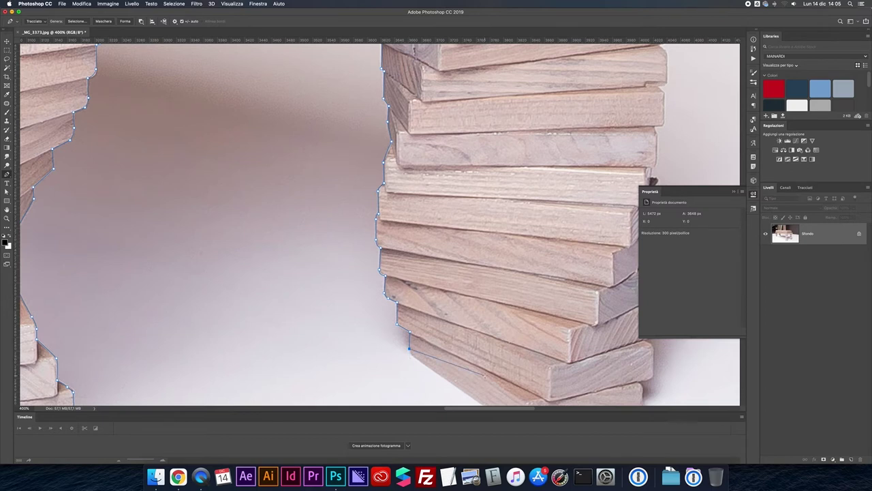
left_click_drag(469, 366, 299, 308)
left_click(374, 361)
left_click_drag(488, 345, 481, 309)
left_click(489, 315)
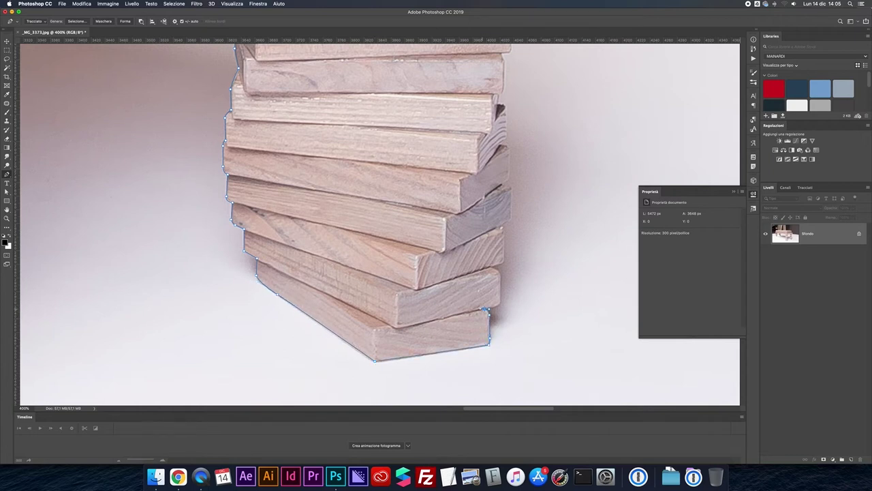
Trace up the right edge of the right leg's lower planks to the dark gap between planks
left_click(500, 302)
left_click(500, 299)
left_click(500, 273)
left_click(504, 261)
left_click(511, 220)
left_click_drag(510, 182, 470, 203)
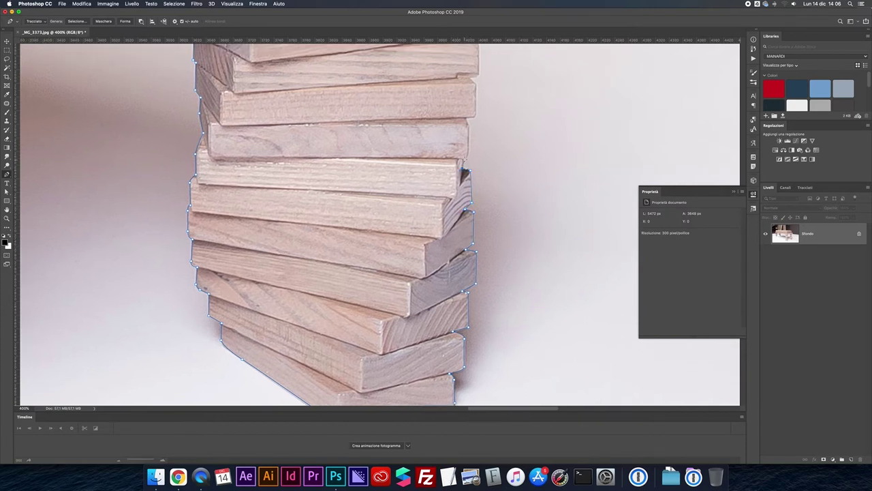
Continue the path up the right ends of the right leg's middle planks, including the small notch between them
left_click_drag(468, 150, 468, 159)
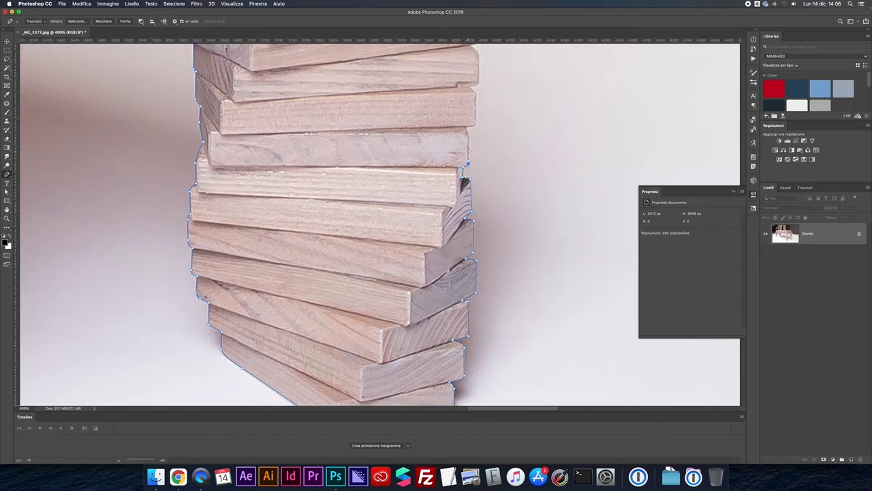
left_click(475, 122)
left_click(475, 94)
left_click(469, 87)
scroll(473, 82, "up", 3)
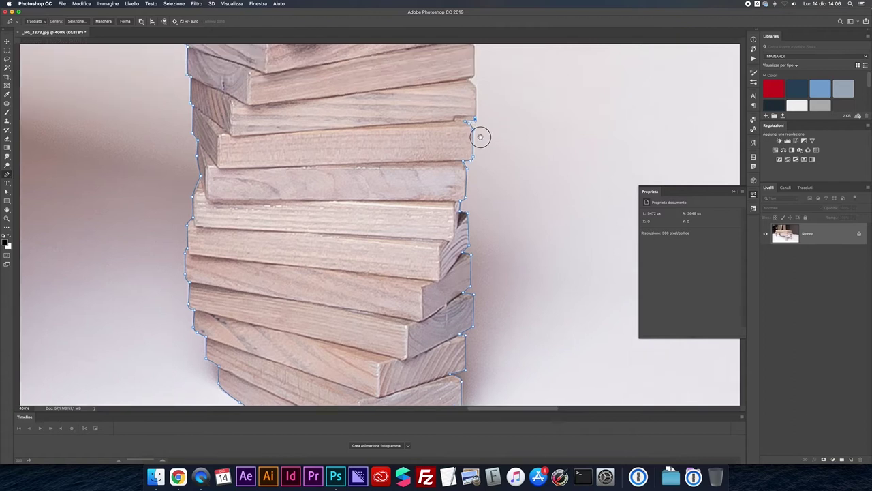
left_click(477, 145)
left_click(468, 136)
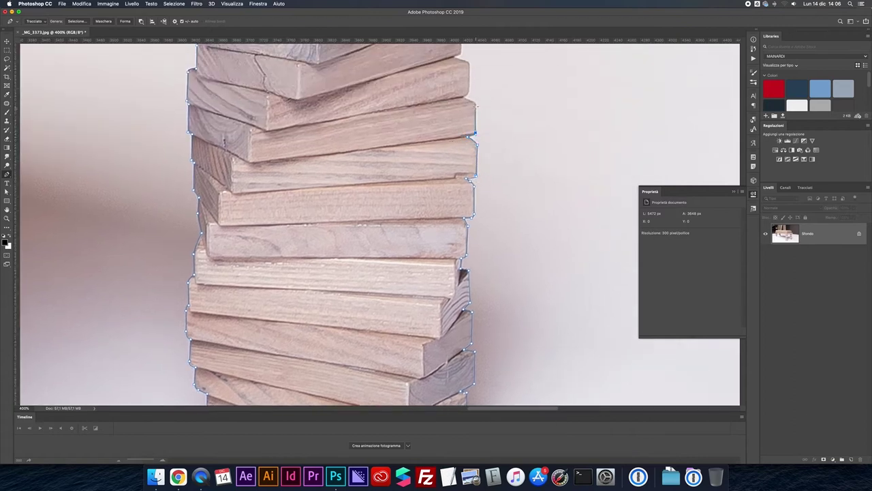
Outline the right corners of the planks where the right leg begins to narrow above its middle
scroll(475, 137, "up", 2)
left_click(452, 180)
left_click(443, 179)
left_click(451, 166)
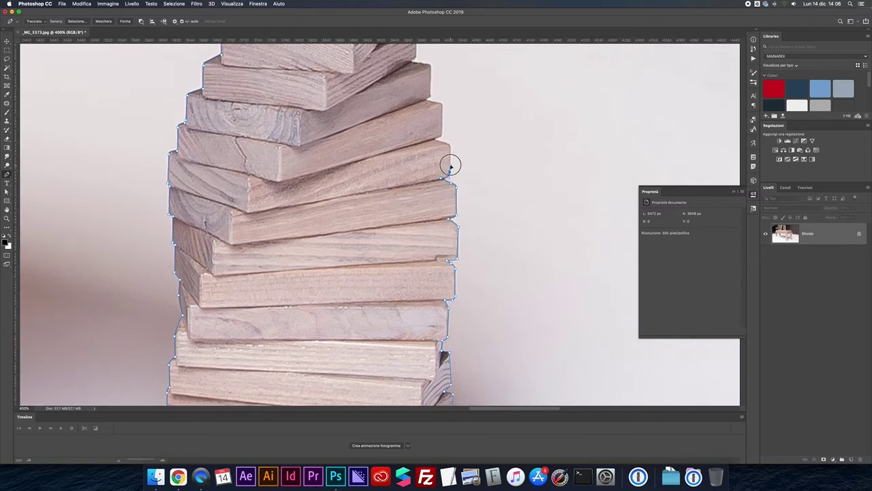
left_click(439, 139)
Follow the right edge of the right leg's inward-stepping planks up to its waist
scroll(443, 210, "up", 5)
scroll(420, 231, "up", 1)
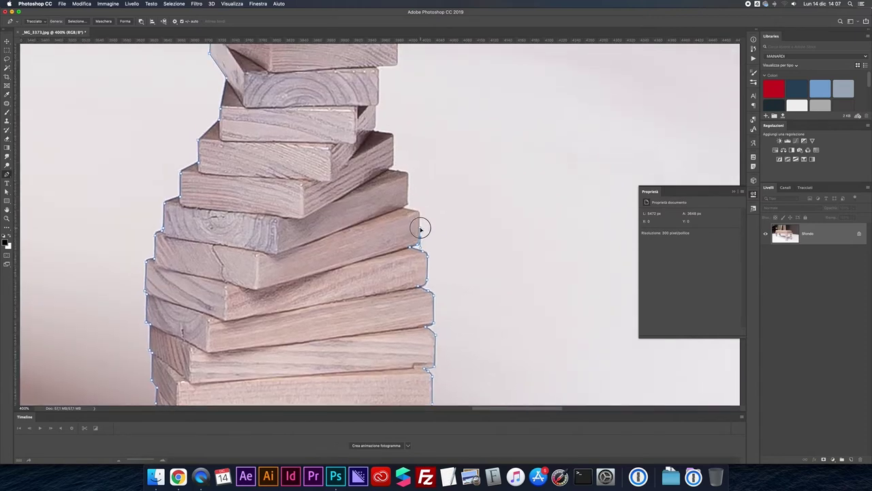
left_click(417, 210)
left_click(408, 173)
left_click(393, 135)
left_click(374, 128)
Trace the right side of the right leg's waist and the outward-stepping planks above it
scroll(374, 128, "up", 5)
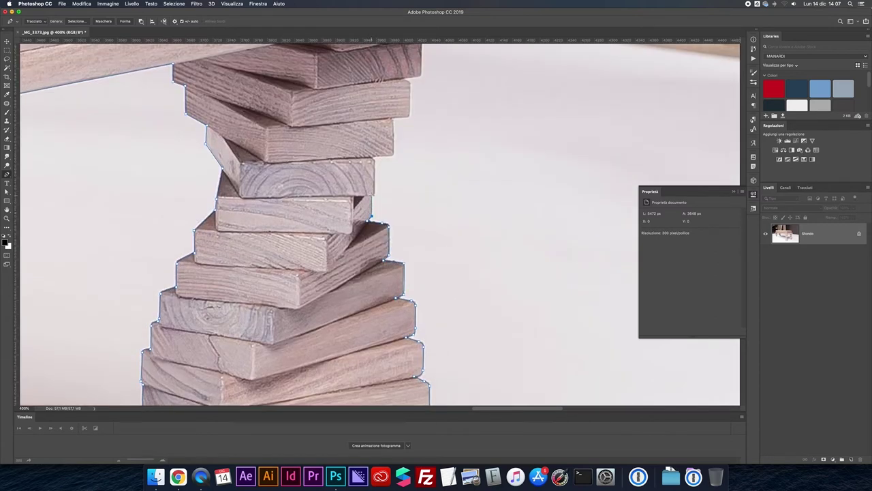
left_click(373, 160)
scroll(391, 155, "up", 1)
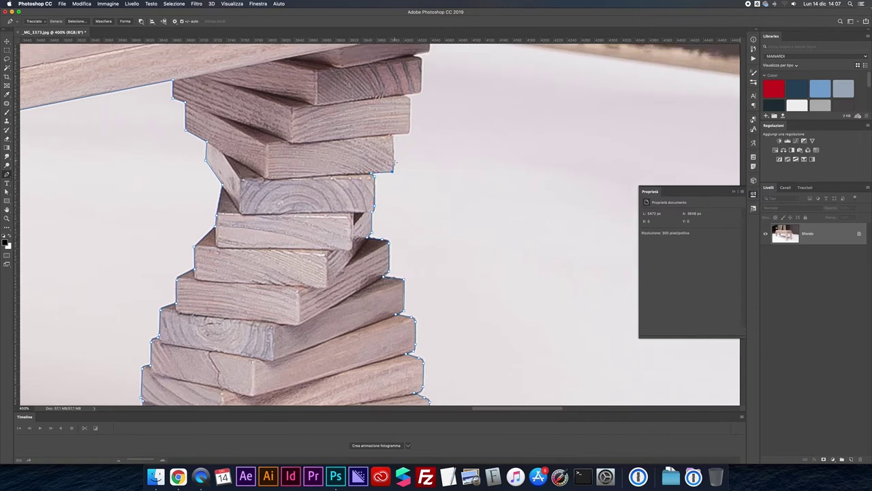
left_click_drag(394, 163, 394, 156)
left_click(394, 134)
left_click(410, 95)
left_click(421, 90)
Outline the right leg's top plank and the bench frame's right end, including its rounded upper corner
scroll(409, 136, "up", 5)
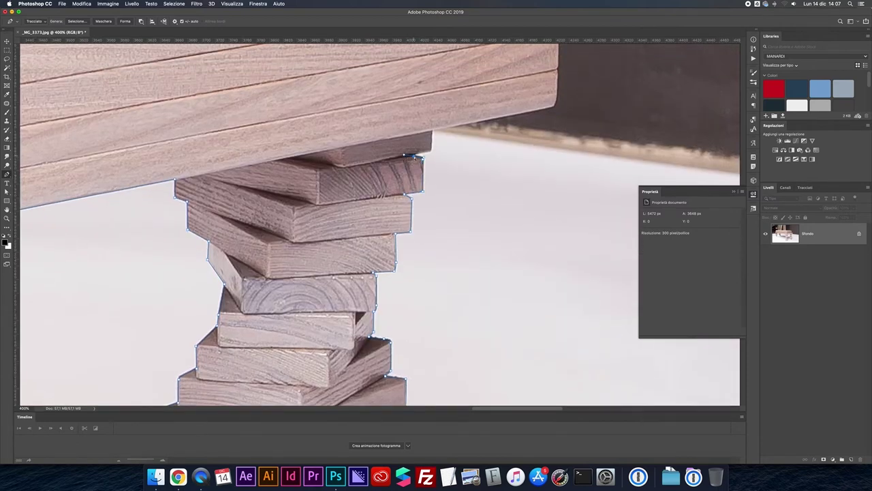
left_click(430, 130)
left_click(556, 104)
scroll(558, 74, "up", 8)
left_click(446, 233)
left_click_drag(436, 219, 424, 218)
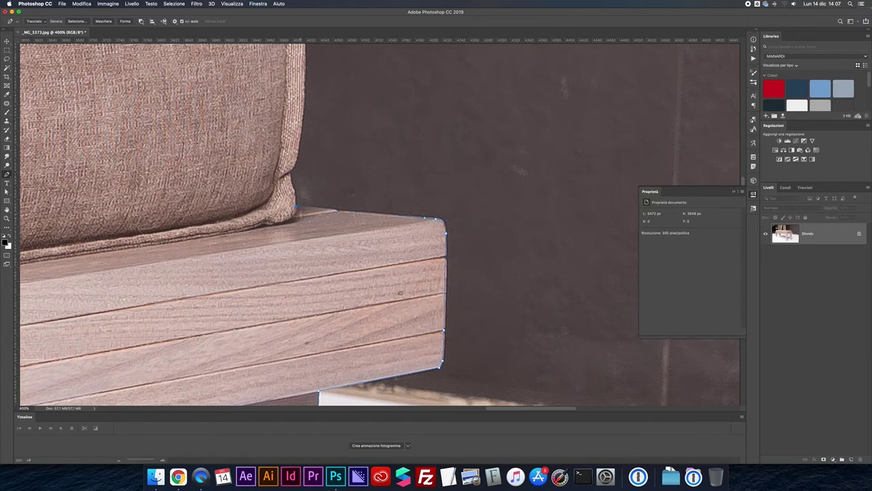
Trace the path up the cushion's right side, following the curve of its piped seam
left_click(292, 185)
left_click(296, 163)
scroll(298, 148, "up", 5)
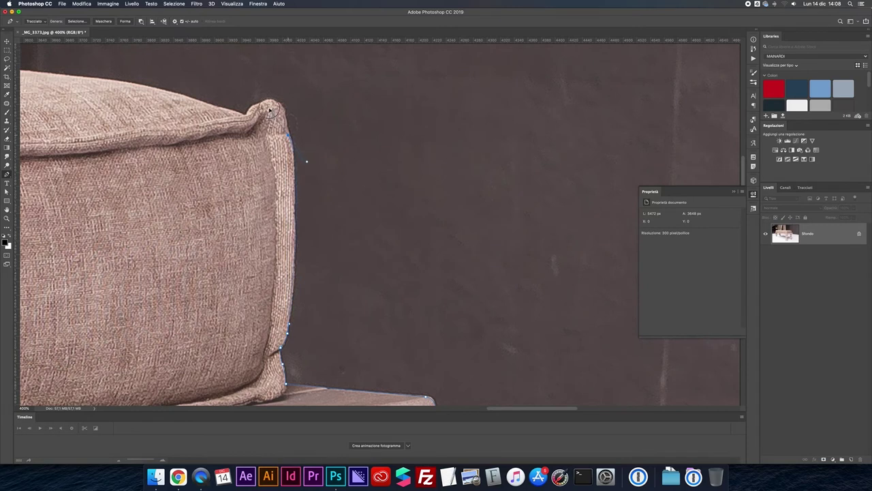
Outline the piped upper-right corner of the cushion with curved path points
left_click(272, 98)
left_click_drag(271, 100, 257, 100)
scroll(235, 114, "up", 1)
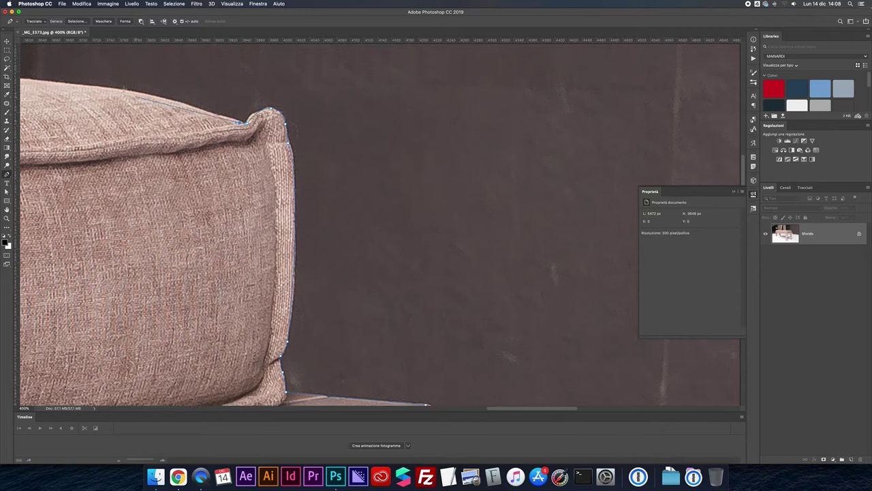
Continue the path along the right half of the cushion's top edge with long curves
left_click_drag(114, 88, 489, 217)
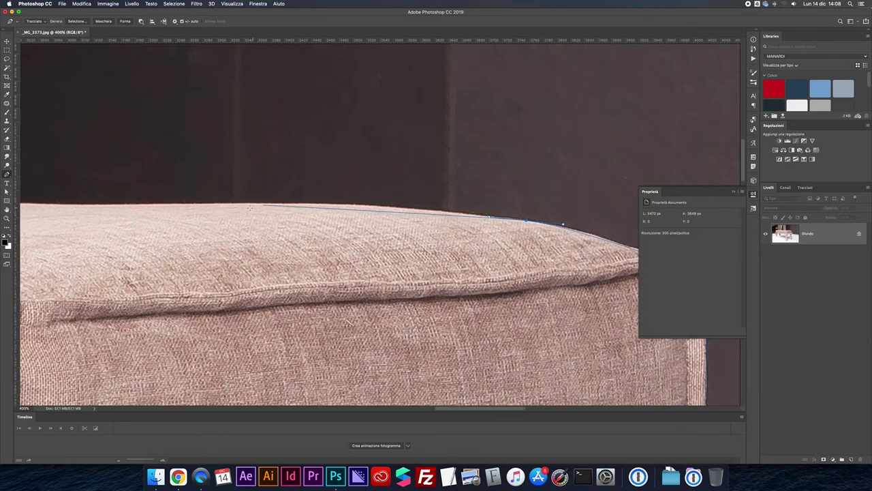
left_click_drag(239, 204, 530, 212)
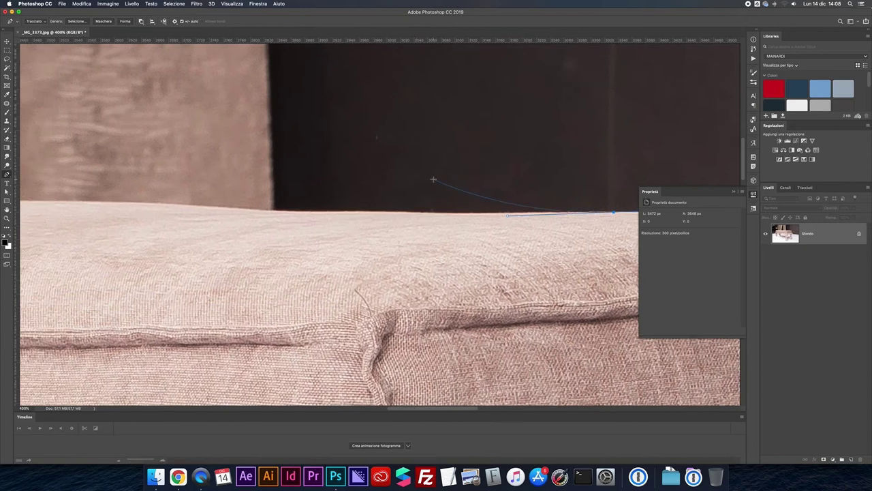
left_click_drag(243, 209, 418, 238)
key("super+minus")
key("super+minus")
left_click(216, 226)
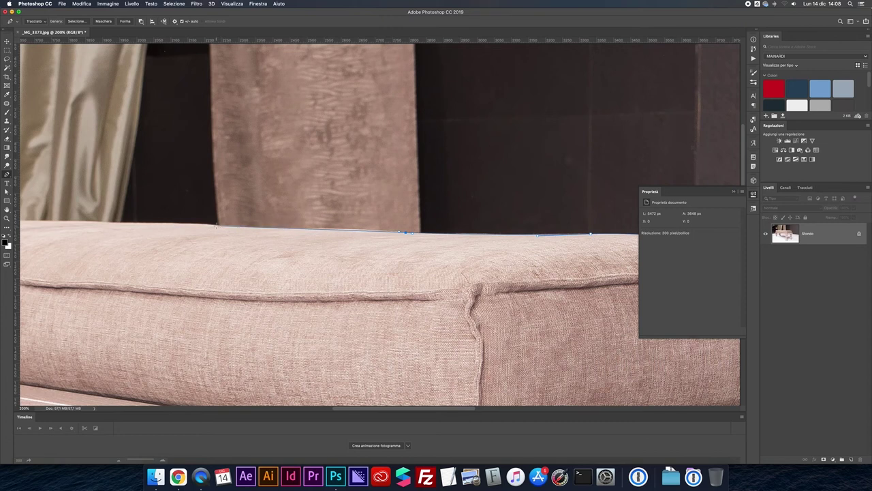
Trace the remaining curve of the cushion's top edge to its upper-left corner
scroll(313, 225, "left", 8)
scroll(313, 225, "up", 1)
left_click_drag(335, 249, 250, 247)
scroll(249, 248, "left", 8)
scroll(249, 247, "up", 1)
left_click_drag(323, 255, 270, 258)
left_click_drag(144, 278, 121, 295)
key("super+plus")
Outline the cushion's left corner and its left side down to the wooden frame
left_click_drag(210, 260, 580, 181)
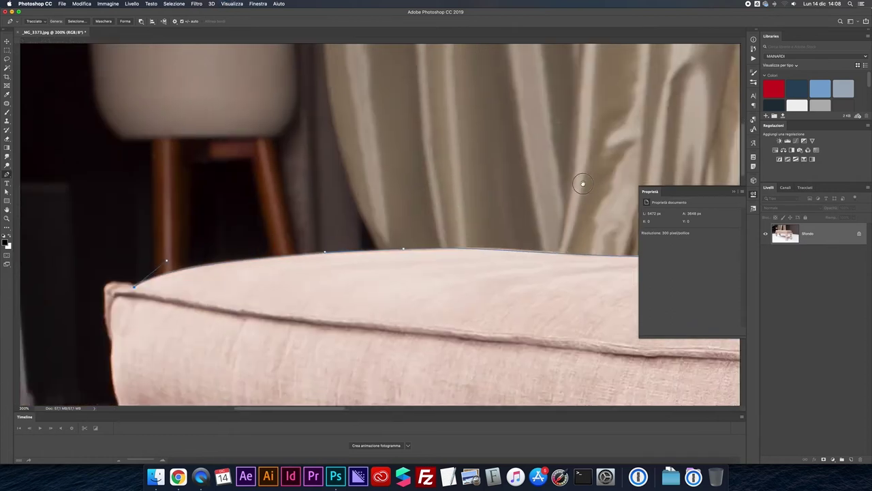
left_click_drag(376, 221, 370, 222)
left_click_drag(372, 282, 378, 299)
left_click_drag(379, 341, 378, 374)
Outline the bench frame's left end and follow its underside to the far-left leg
left_click(293, 372)
left_click_drag(294, 380, 305, 250)
left_click(305, 264)
left_click(310, 311)
left_click_drag(319, 309, 329, 311)
left_click(382, 325)
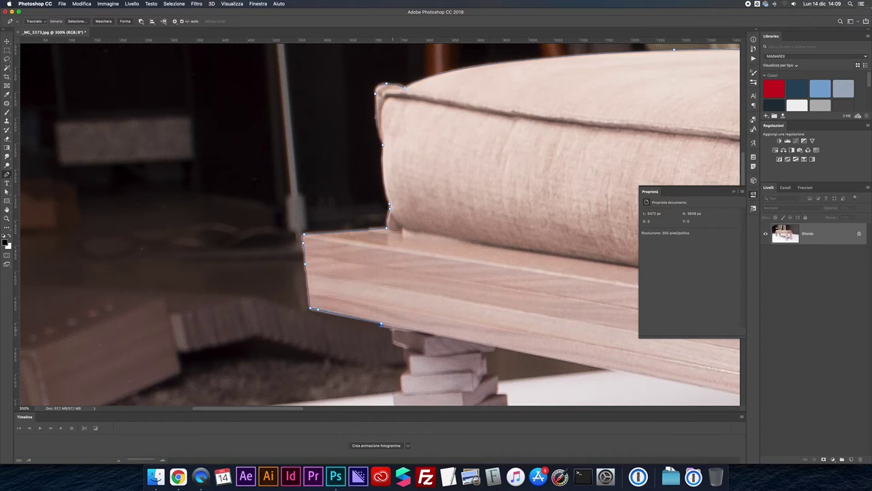
Trace the left edge of the far-left leg's upper planks as they step outward
left_click(406, 348)
scroll(406, 385, "down", 5)
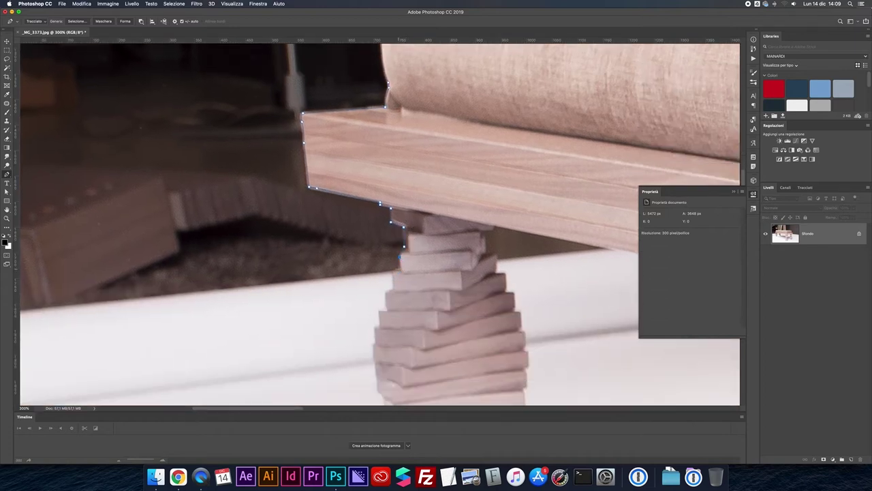
left_click(386, 293)
left_click(372, 344)
scroll(383, 394, "down", 5)
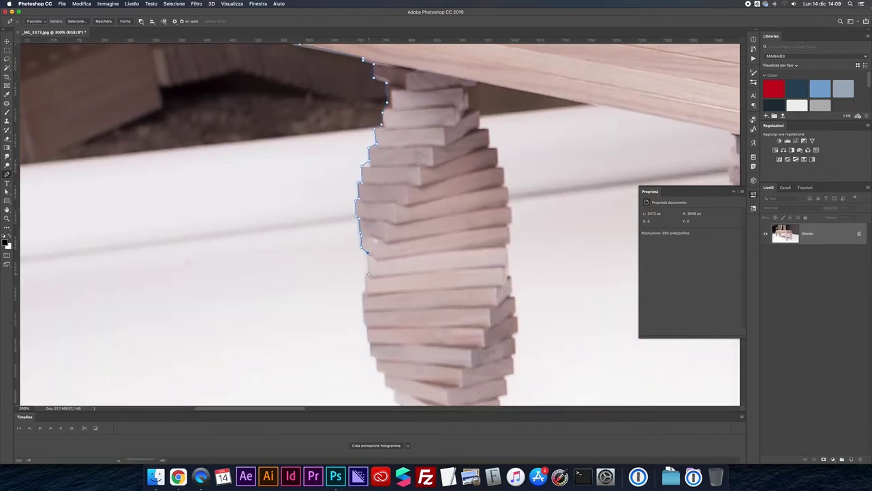
Follow the left edge of the planks around the middle of the far-left leg
left_click(363, 294)
left_click(363, 309)
scroll(366, 327, "down", 3)
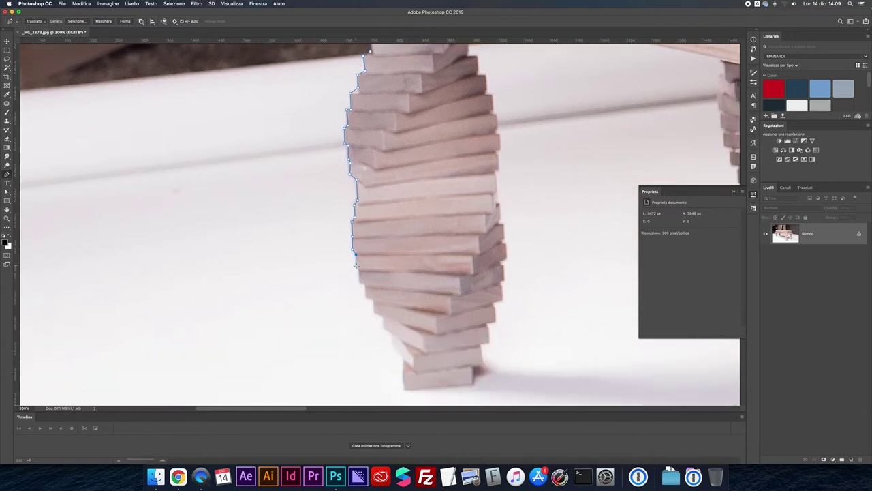
scroll(366, 327, "up", 1)
left_click(362, 289)
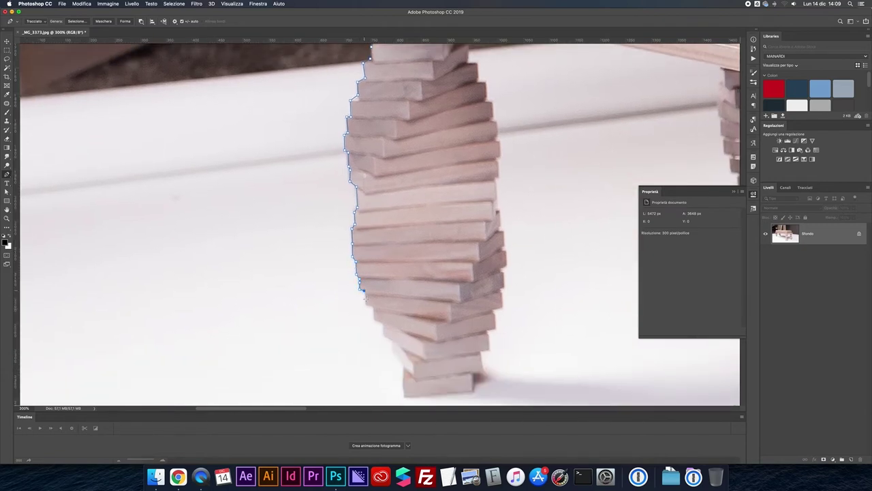
Trace the far-left leg's inward-stepping lower planks and outline its foot along the floor
scroll(373, 306, "down", 1)
left_click(383, 325)
left_click(393, 342)
left_click(404, 359)
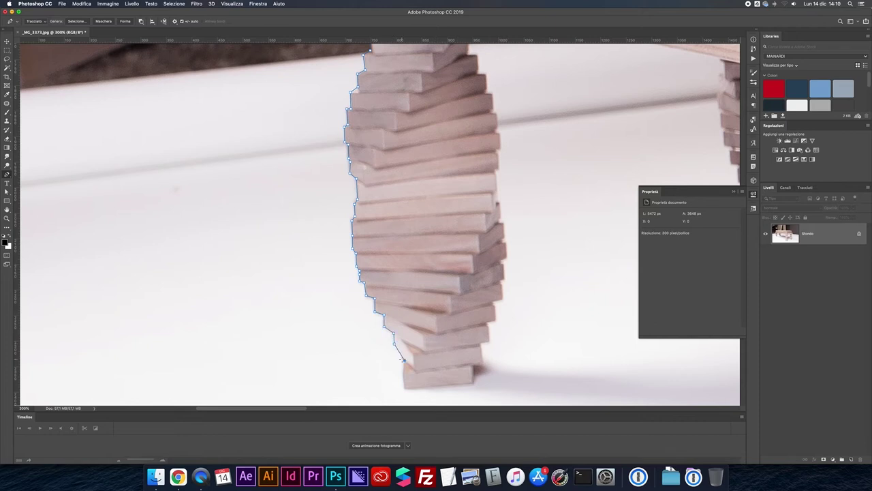
scroll(404, 360, "down", 1)
left_click(404, 380)
left_click(474, 374)
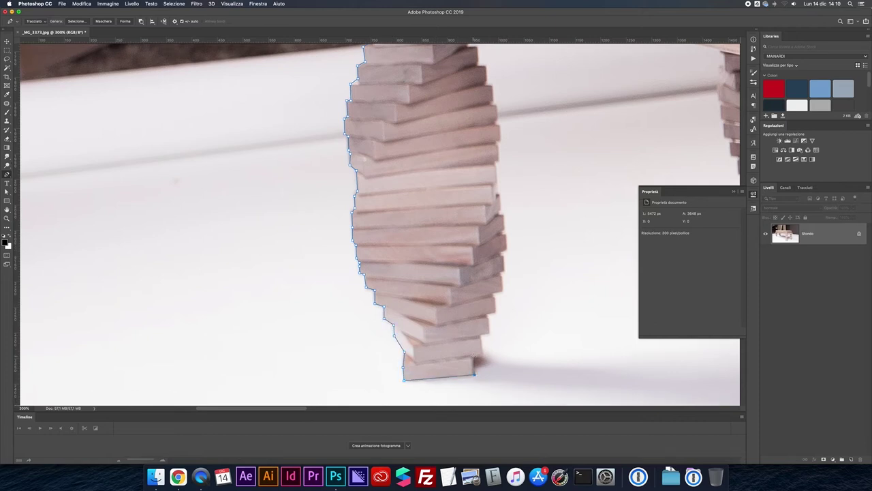
Trace the right edge of the far-left leg's lower planks upward from the foot
left_click(488, 315)
left_click(495, 313)
left_click(492, 293)
scroll(500, 274, "up", 1)
left_click(503, 260)
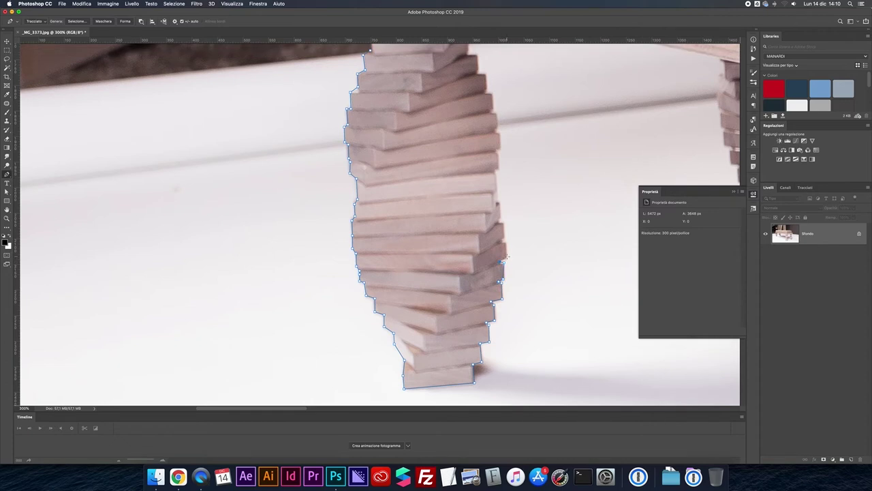
left_click(506, 243)
Continue the path up the right edge of the far-left leg's middle planks
scroll(505, 241, "up", 1)
left_click(503, 232)
left_click(494, 200)
left_click(496, 179)
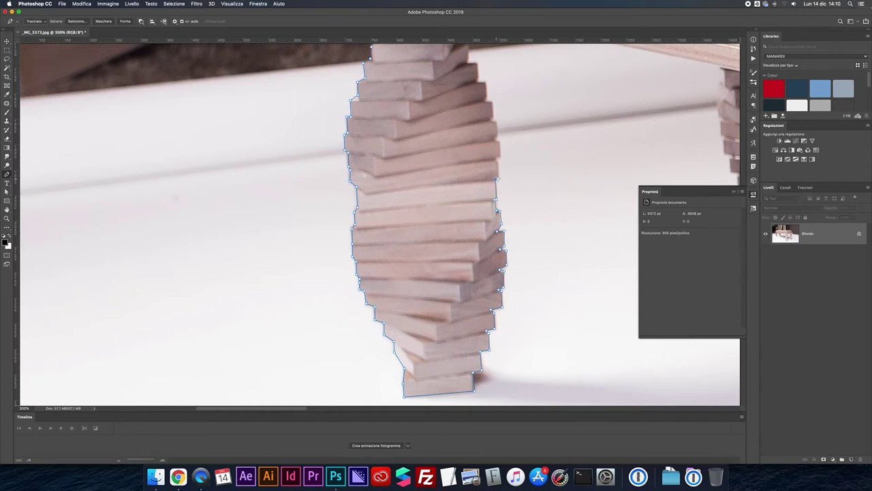
scroll(502, 186, "up", 5)
left_click(491, 214)
left_click(490, 192)
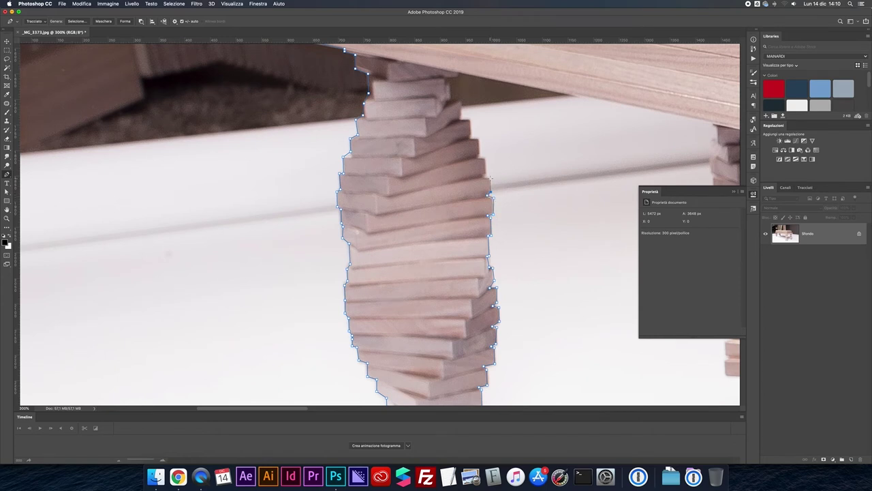
Trace the right edge of the far-left leg's upper planks up to the frame's underside
scroll(484, 176, "up", 1)
left_click(486, 167)
left_click(478, 164)
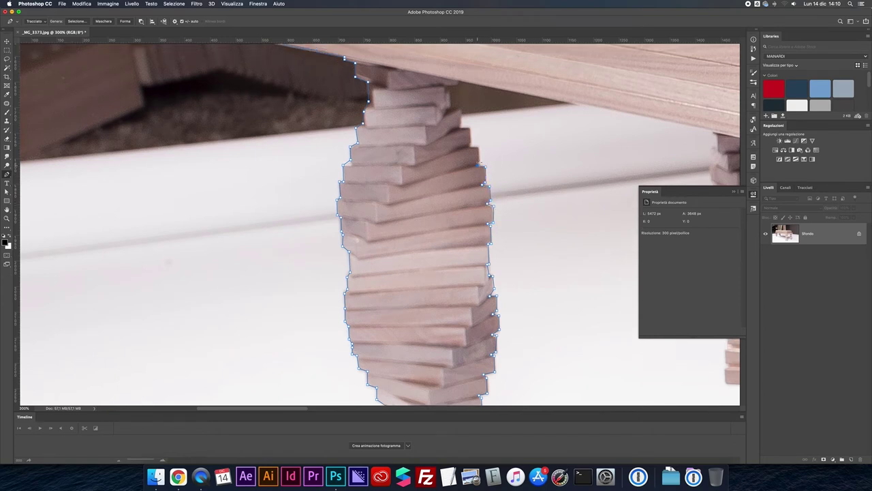
scroll(469, 145, "up", 1)
left_click(469, 152)
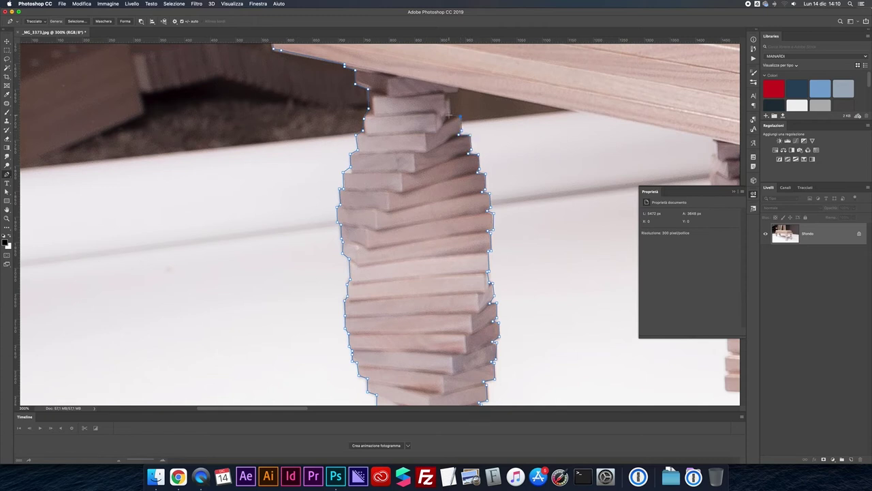
left_click(458, 89)
Follow the frame's underside to the dark rear leg and trace its left edge down to the waist
left_click_drag(534, 129, 283, 214)
left_click(463, 224)
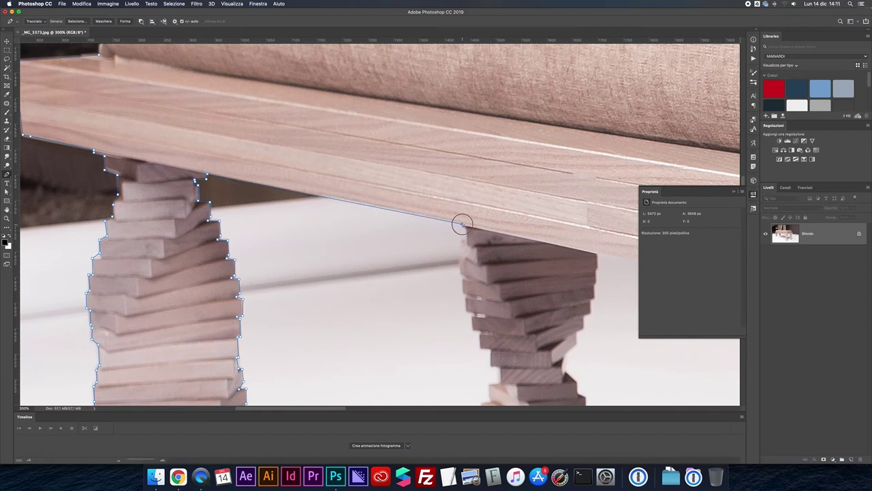
left_click(460, 240)
left_click(464, 255)
left_click(479, 335)
left_click(480, 347)
left_click(490, 366)
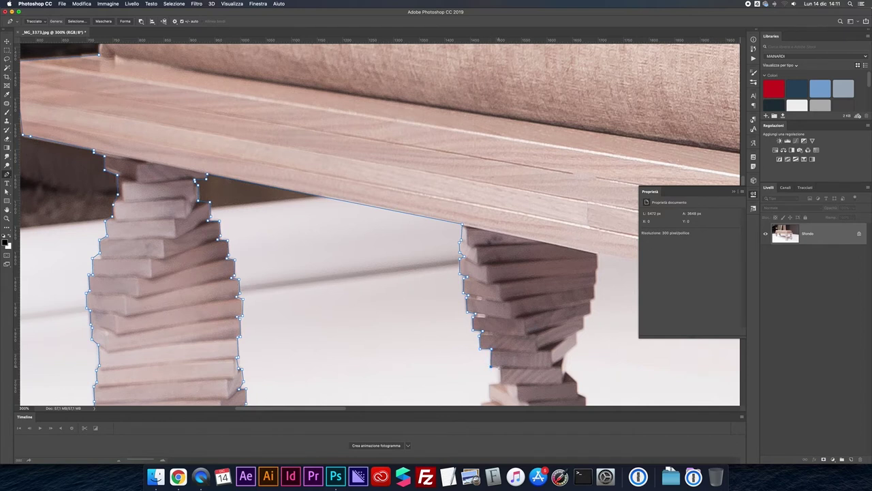
Trace the left edge of the rear leg's lower planks and outline its base along the floor
scroll(498, 383, "down", 5)
scroll(498, 383, "right", 2)
left_click(441, 256)
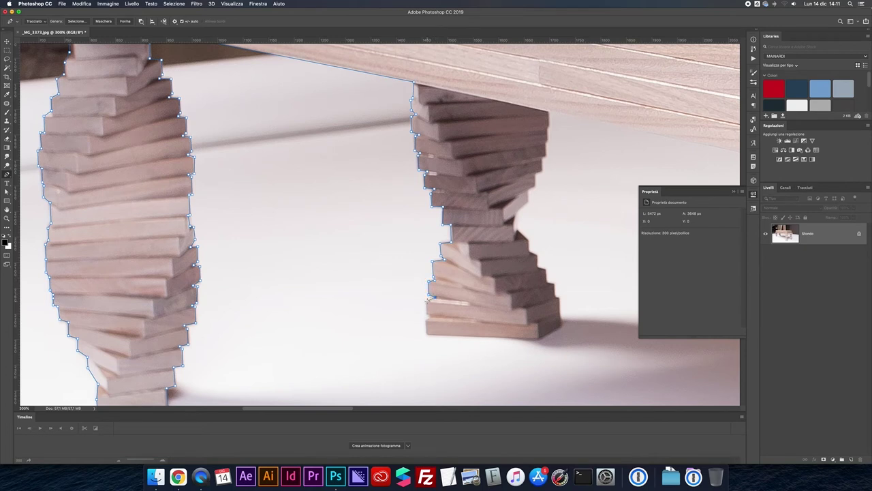
left_click(427, 334)
left_click(538, 338)
Trace the rear leg's right edge from its base through the waist up to the frame
left_click(529, 243)
left_click(516, 230)
left_click(529, 201)
left_click(535, 173)
left_click_drag(536, 174, 419, 275)
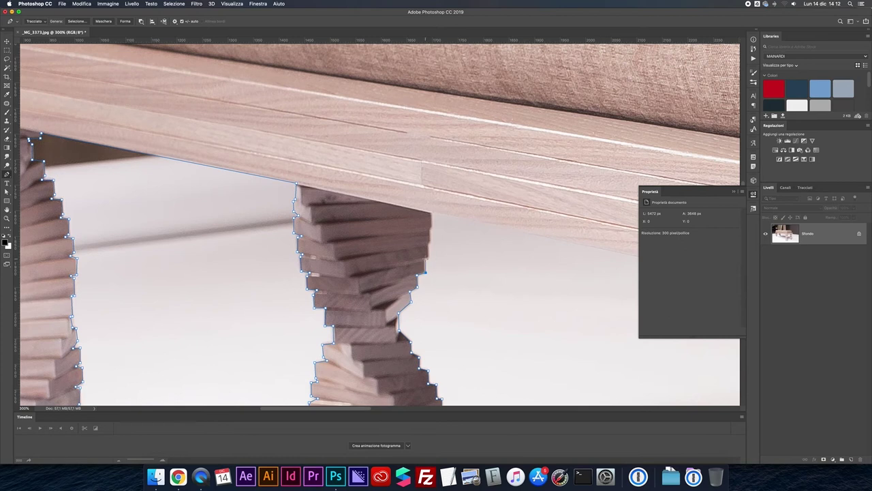
left_click(431, 213)
Follow the frame's underside from the rear leg to the front leg and close the path
left_click_drag(477, 245, 287, 203)
left_click_drag(532, 296, 203, 202)
left_click(452, 216)
left_click_drag(453, 216, 453, 219)
key("super+z")
left_click(438, 209)
Turn the closed path into an inverted selection that isolates the bench and mask the photo layer with it
key("ctrl+minus")
key("ctrl+minus")
key("ctrl+minus")
key("ctrl+minus")
key("ctrl+minus")
right_click(382, 212)
left_click(399, 240)
key("Return")
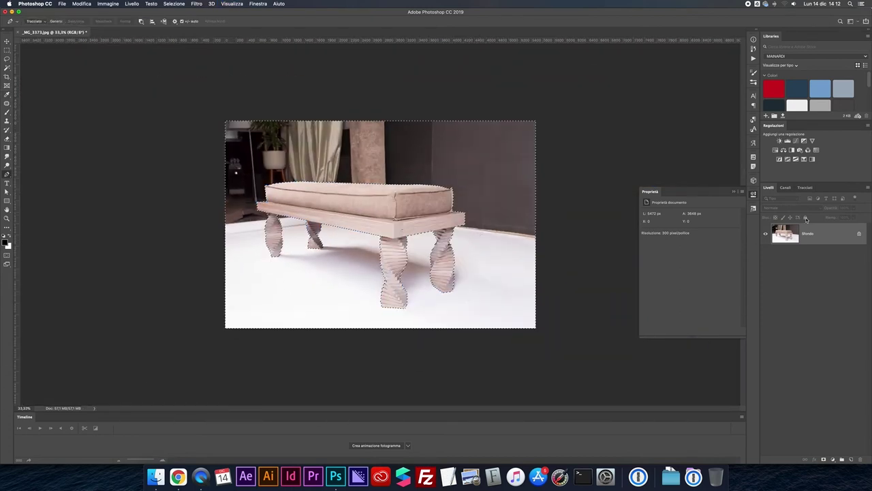
key("super+shift+i")
left_click(824, 459)
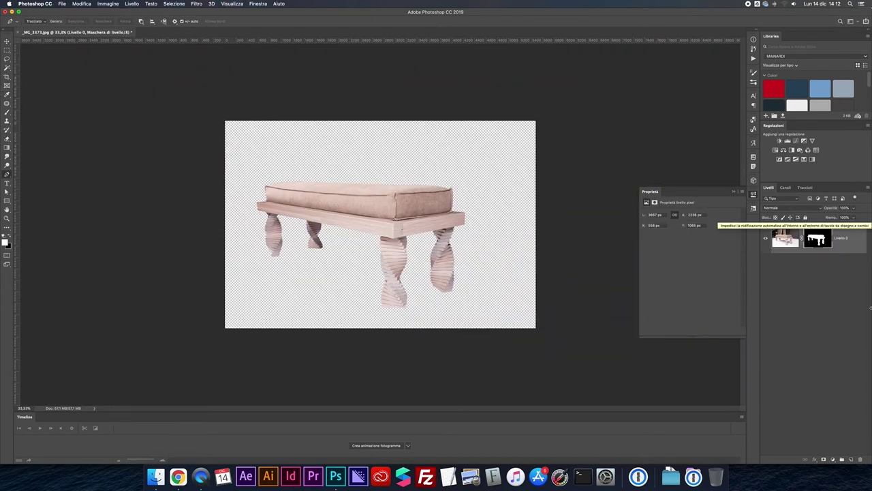
Add a white solid color fill layer and place it beneath the masked bench layer
left_click(833, 461)
left_click(818, 330)
left_click(578, 204)
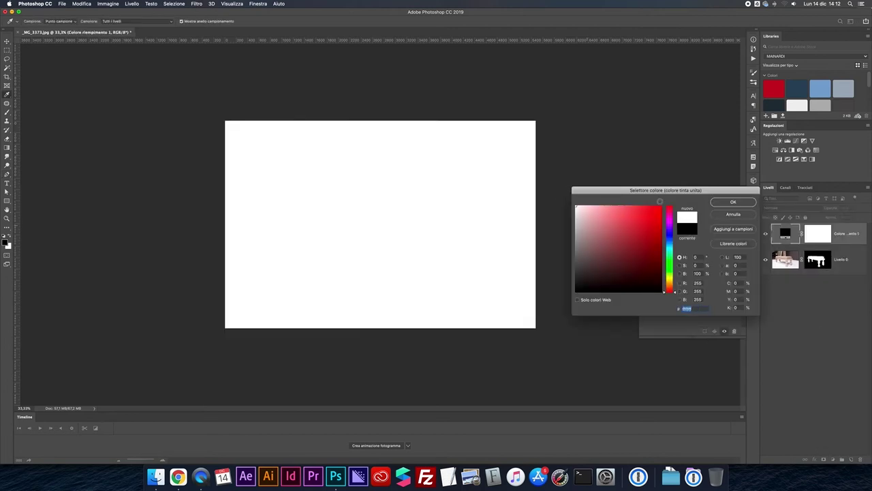
left_click(741, 204)
left_click_drag(780, 234, 782, 273)
Duplicate the masked bench layer and delete the layer mask from the lower copy, Livello 0
left_click(812, 246)
key("super+j")
left_click(795, 267)
right_click(812, 269)
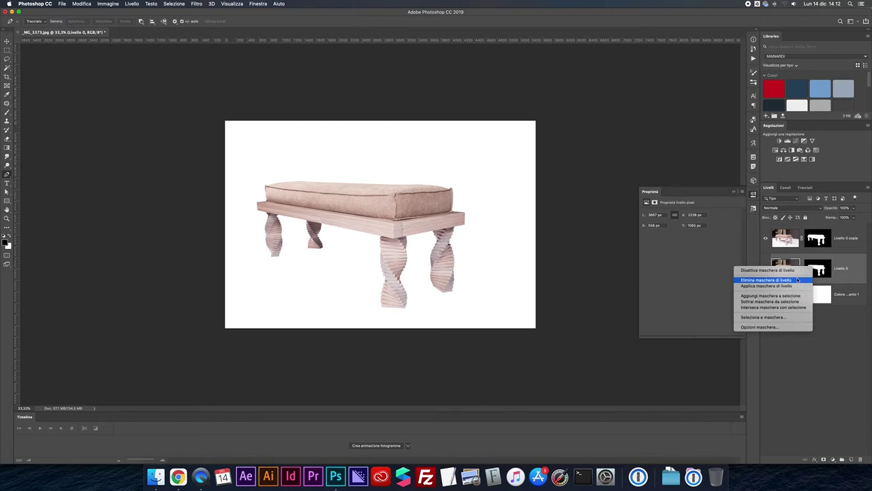
left_click(815, 279)
Set Livello 0 to the Multiply (Moltiplica) blend mode and give it a black layer mask
left_click(777, 207)
left_click(784, 227)
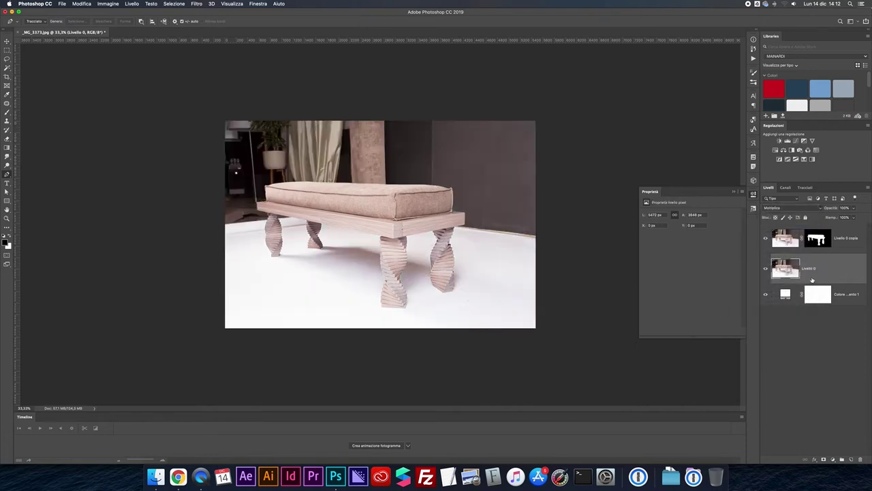
left_click(816, 461)
key("ctrl+i")
Paint the floor shadow back under the bench on Livello 0's mask with a large 30% opacity white brush, feathering the mask about 132 px
key("b")
key("bracketright")
key("bracketright")
key("bracketright")
key("bracketright")
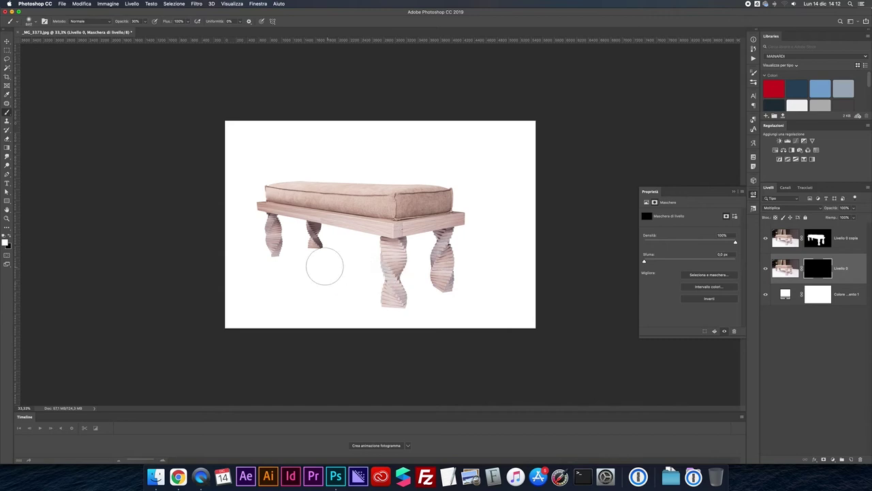
mouse_move(314, 259)
left_mouse_down()
mouse_move(411, 264)
mouse_move(410, 274)
mouse_move(379, 278)
mouse_move(460, 283)
mouse_move(297, 255)
mouse_move(401, 256)
mouse_move(455, 282)
mouse_move(385, 277)
mouse_move(315, 250)
mouse_move(434, 258)
mouse_move(359, 270)
mouse_move(291, 248)
mouse_move(460, 272)
left_mouse_up()
left_click_drag(644, 260, 707, 261)
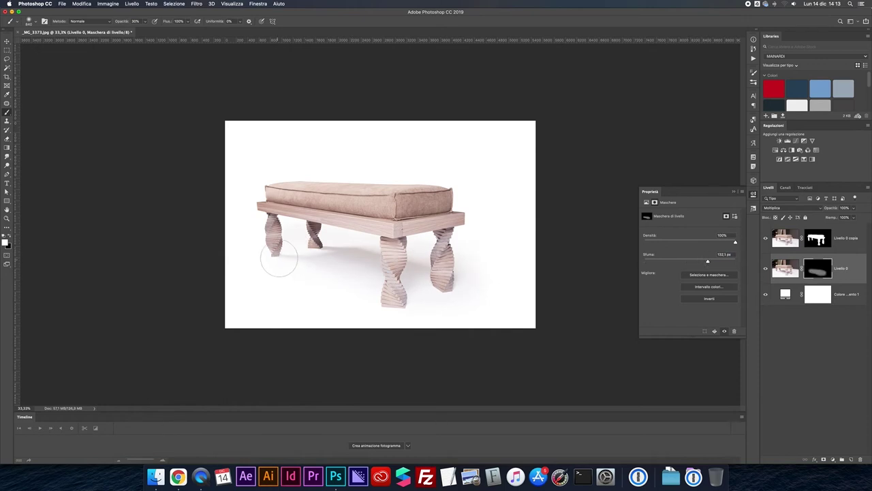
Compare the bench with and without the Livello 0 shadow, and set the brush opacity to 100%
key("super+plus")
key("super+plus")
left_click(765, 269)
left_click(765, 269)
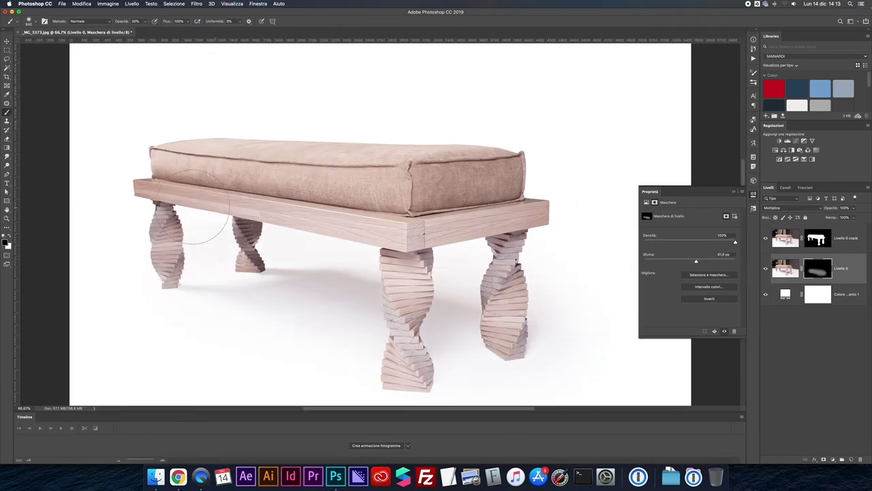
key("0")
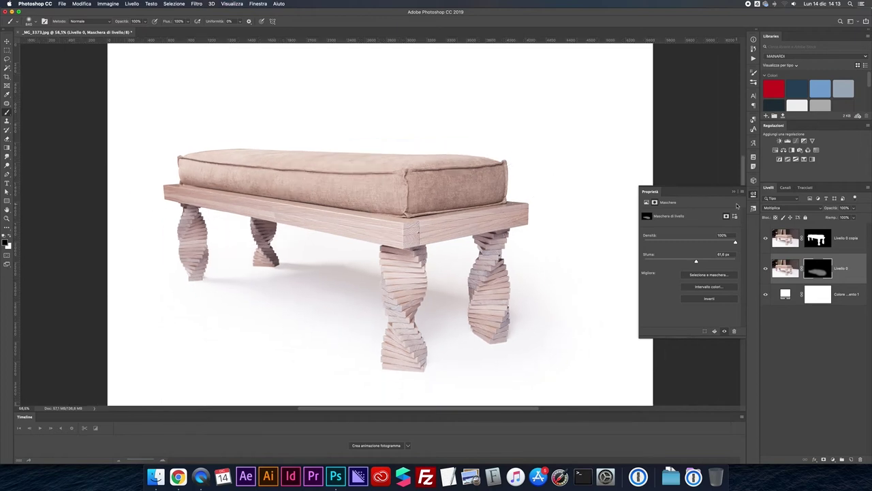
Select the bench's work path and set its path operation to Combine Shapes (Combina forme)
left_click(804, 188)
left_click(783, 206)
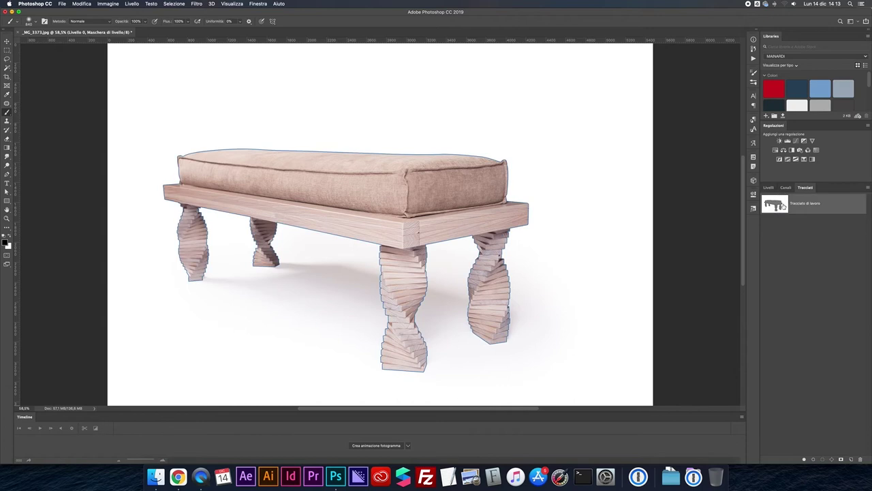
key("p")
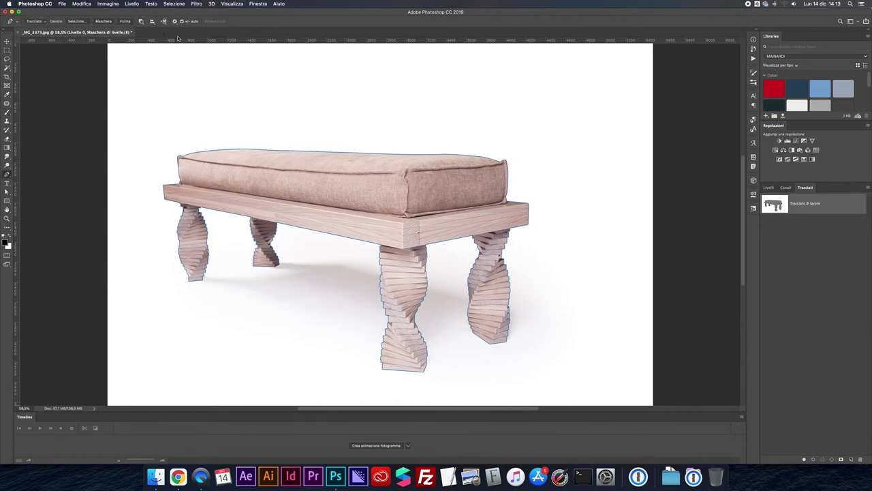
left_click(140, 22)
key("Escape")
key("v")
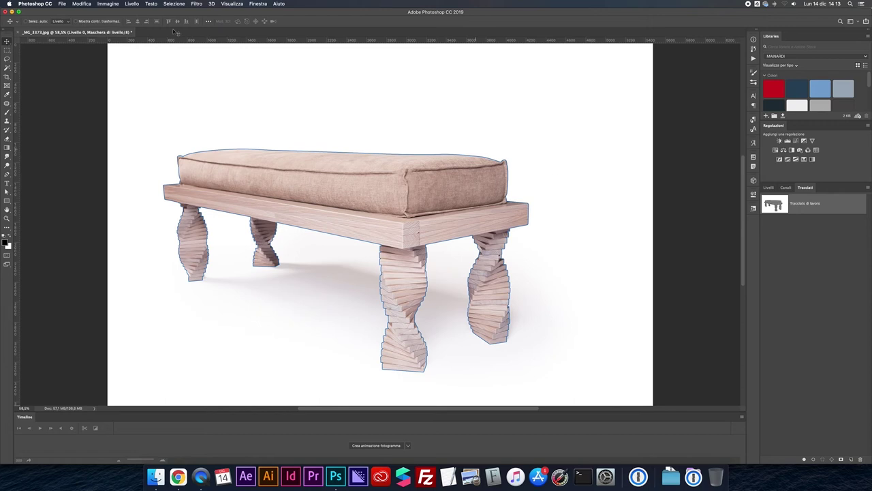
key("p")
left_click(142, 22)
left_click(152, 38)
left_click(141, 21)
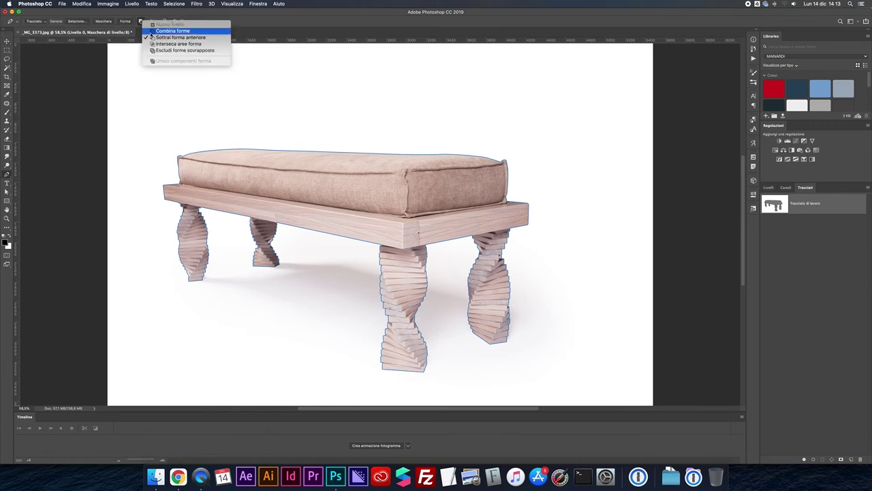
left_click(152, 32)
Save the bench's work path as a permanent path under the suggested name
double_click(840, 205)
key("Return")
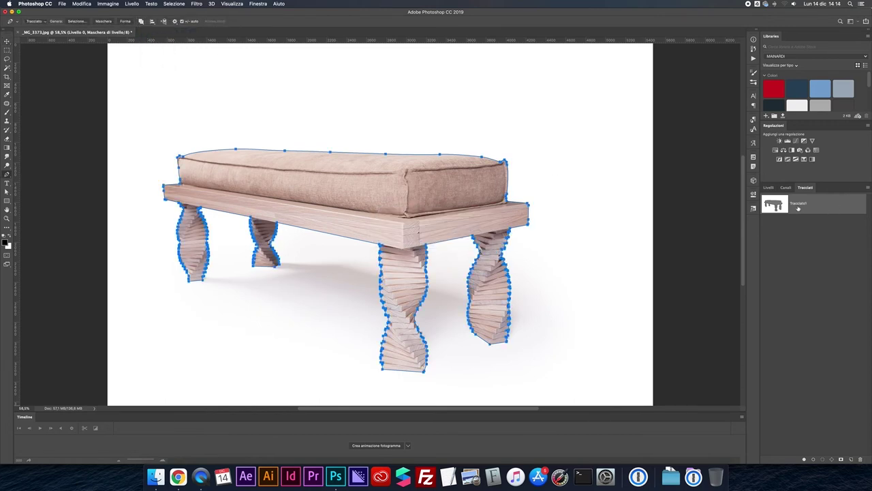
Return to the layer stack of the finished bench cutout
left_click(768, 188)
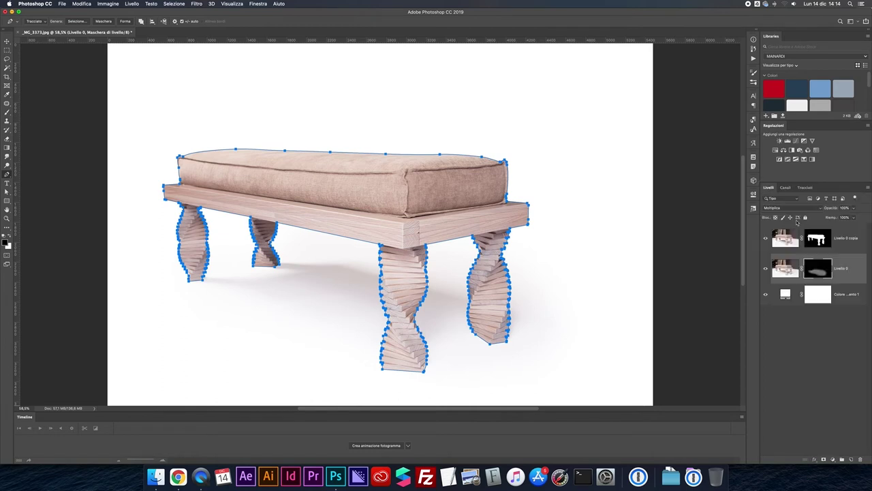
left_click(868, 187)
left_click(789, 339)
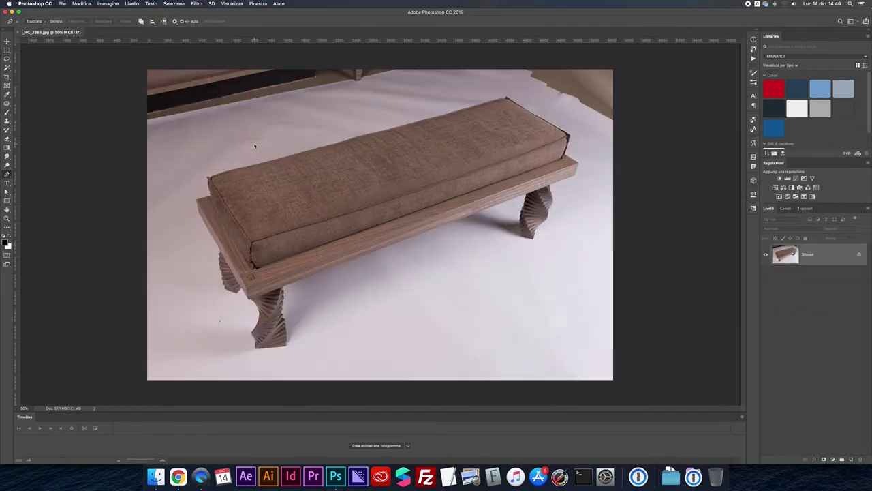
Start a Pen path on the bench in _MG_3365.jpg at the rail's front corner and trace the front leg's upper left edge
key("super+plus")
key("super+plus")
key("super+plus")
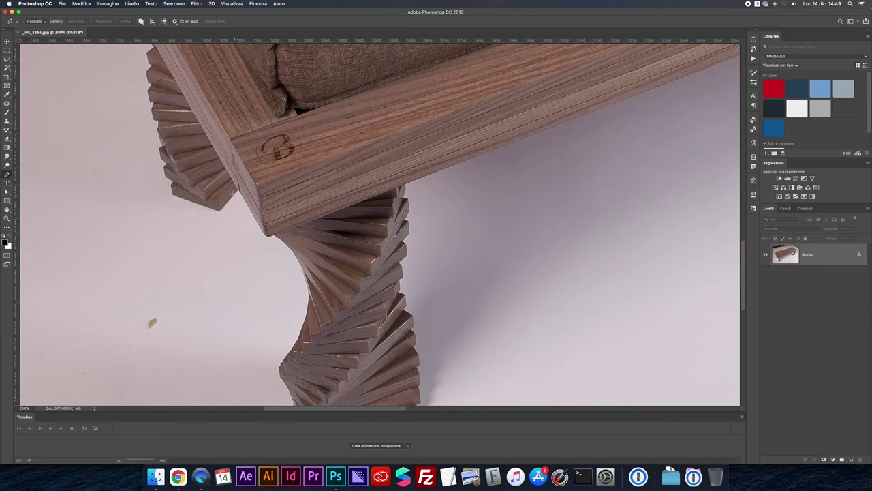
left_click(236, 189)
left_click(267, 235)
left_click(293, 253)
left_click(309, 295)
left_click(308, 306)
left_click(306, 318)
left_click_drag(320, 318, 334, 266)
key("super+plus")
left_click_drag(299, 319, 372, 193)
key("super+plus")
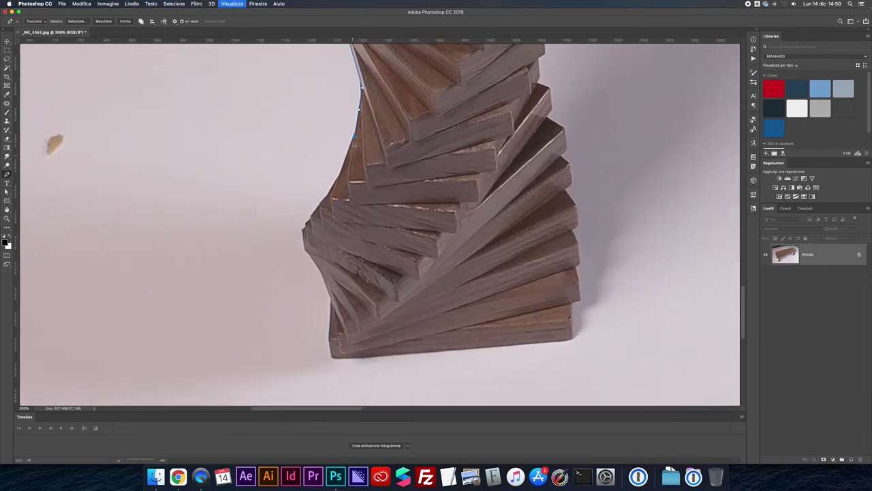
Continue the path around the front leg's protruding left slats and down to the foot's lower left corner
left_click(338, 174)
left_click(325, 195)
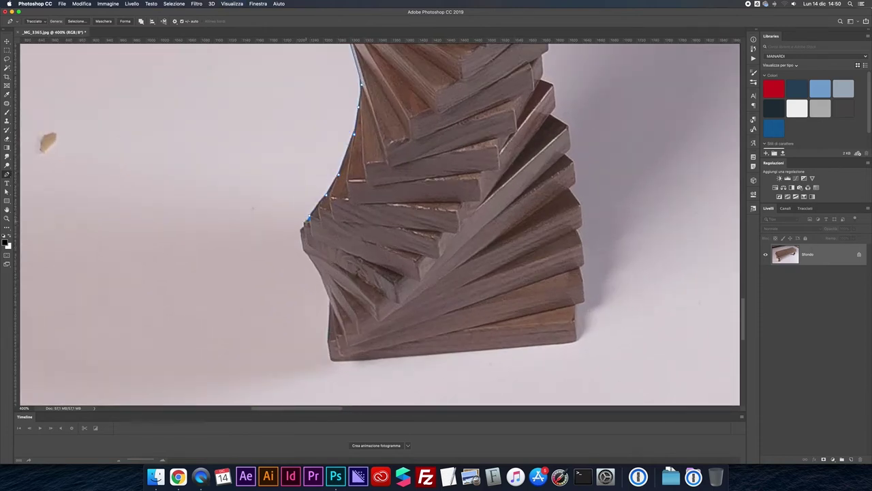
left_click(304, 223)
left_click(304, 227)
left_click(299, 229)
left_click(302, 251)
left_click(327, 341)
left_click(331, 360)
Trace the front foot's bottom edge and the lowest slat ends on the leg's right side
left_click(576, 337)
left_click(578, 301)
left_click(580, 268)
left_click(583, 225)
left_click(573, 162)
left_click_drag(582, 154, 504, 215)
key("super+plus")
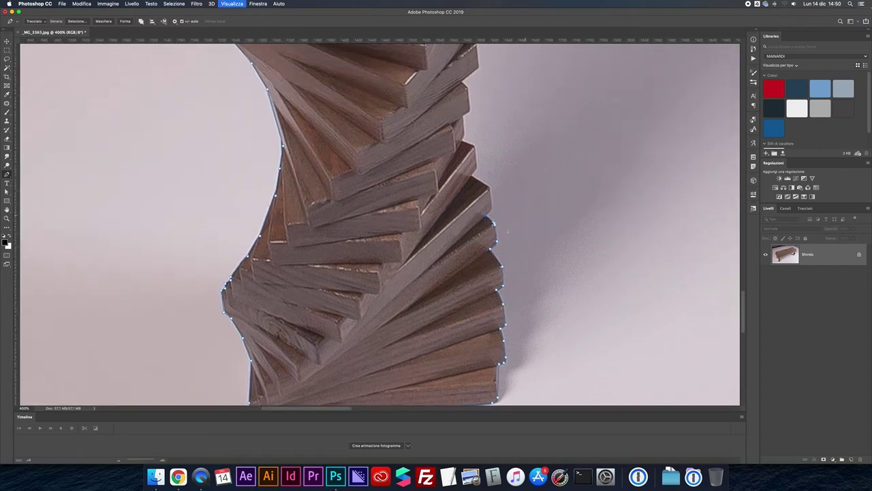
Trace the remaining slat ends up the front leg's right side to the underside of the rail
left_click(520, 204)
scroll(514, 181, "up", 2)
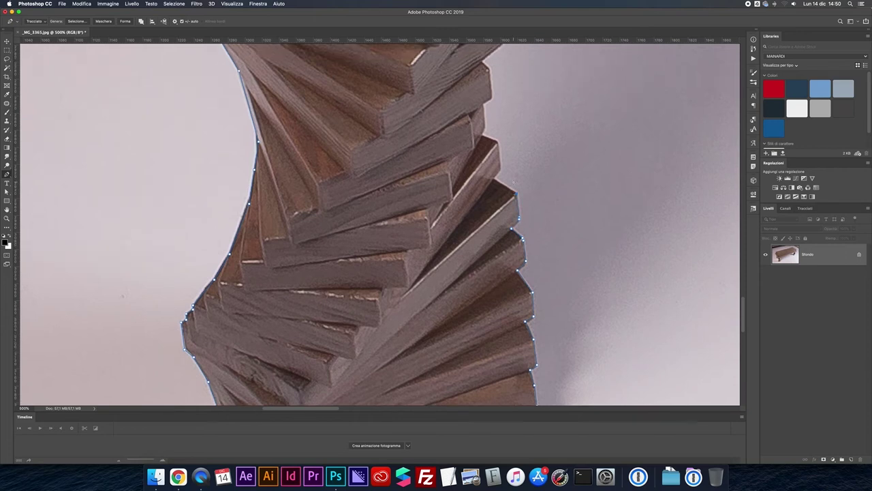
left_click(497, 141)
left_click(486, 102)
left_click_drag(504, 59, 427, 262)
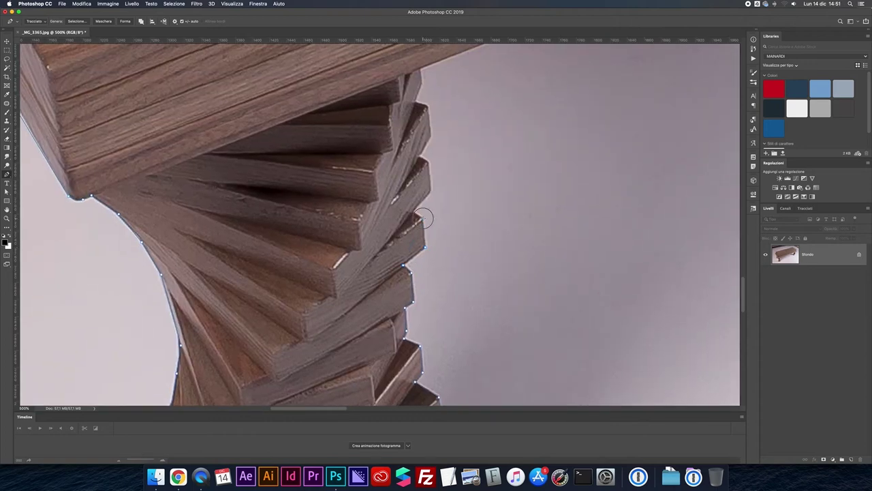
scroll(429, 201, "up", 1)
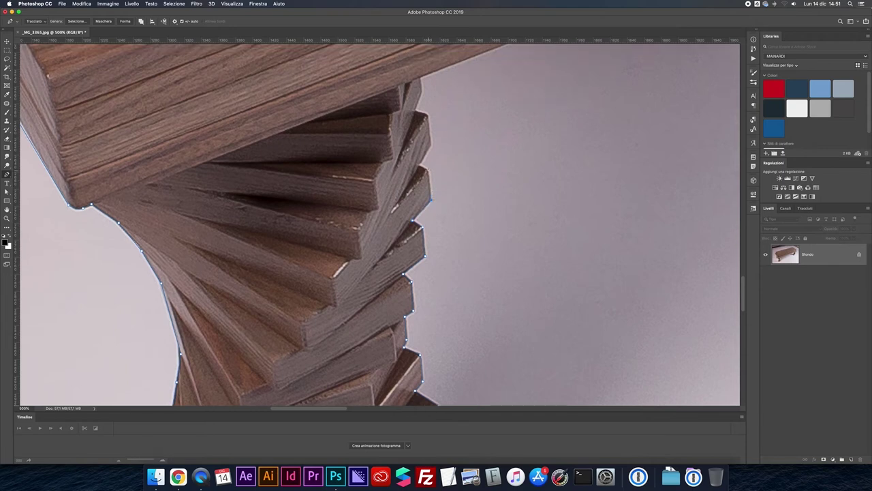
scroll(429, 200, "up", 2)
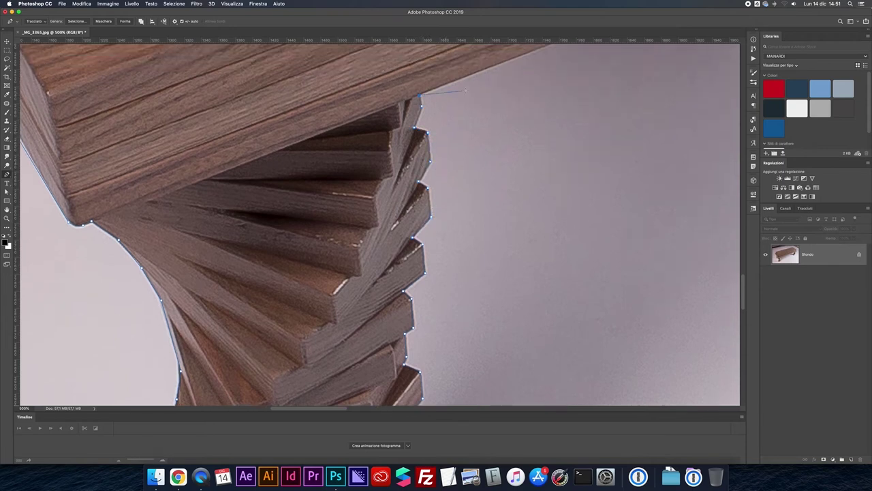
Extend the path along the long rail's lower edge to the top of the far right leg
scroll(530, 93, "right", 10)
scroll(530, 93, "up", 5)
left_click_drag(529, 94, 401, 206)
left_click_drag(580, 130, 328, 235)
left_click(455, 195)
scroll(453, 195, "right", 10)
scroll(453, 194, "up", 5)
left_click(477, 232)
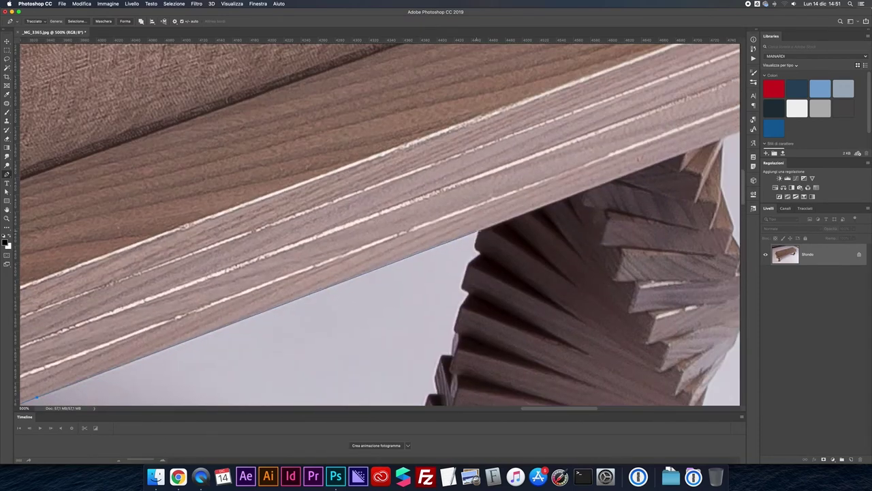
Trace the stepped slats along the upper left edge of the far right leg
left_click(480, 253)
left_click(450, 355)
left_click(437, 394)
left_click_drag(447, 386, 460, 247)
scroll(434, 279, "up", 1)
left_click(434, 280)
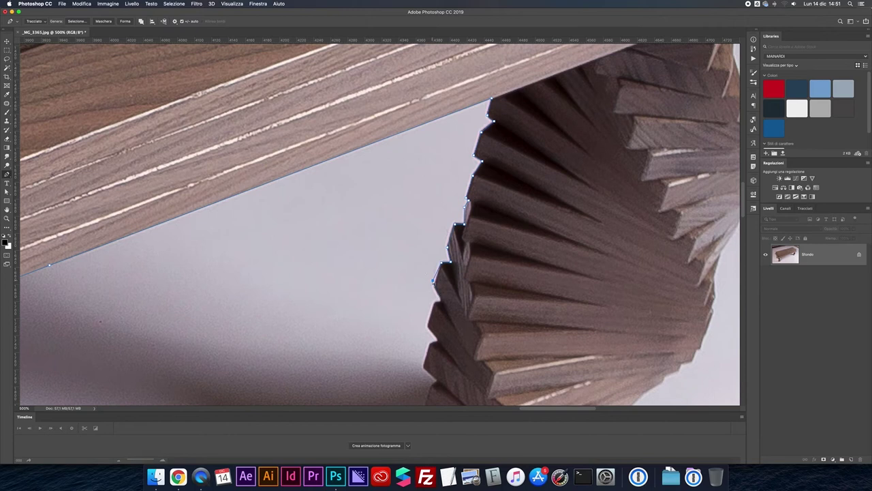
Continue the path around the middle left slats of the far right leg, redoing the misplaced anchor in the notch
scroll(437, 294, "up", 1)
left_click(441, 307)
left_click(427, 325)
scroll(432, 334, "up", 1)
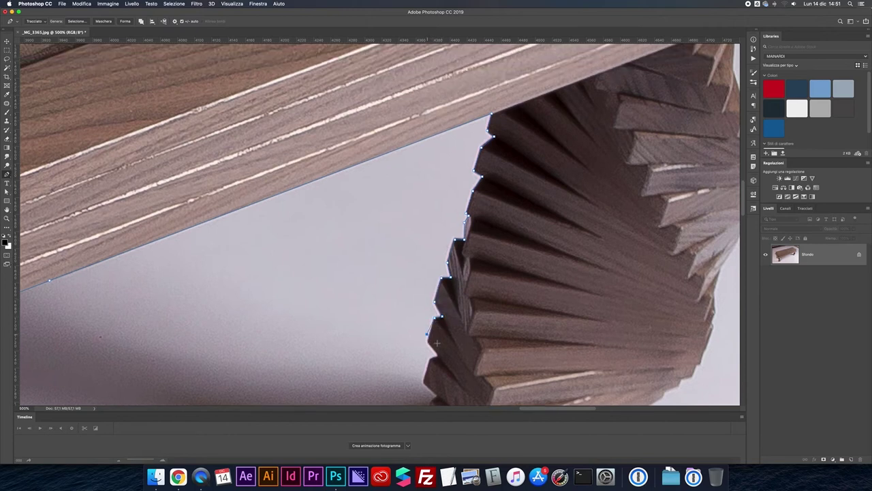
left_click(439, 349)
scroll(447, 357, "up", 1)
key("super+z")
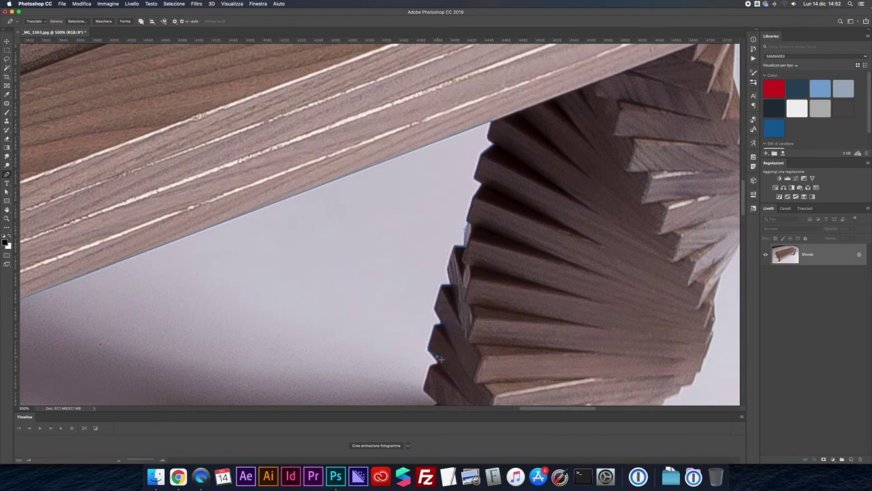
left_click(439, 357, "super")
left_click_drag(440, 356, 439, 361)
Trace the lower left slats of the far right leg with closely spaced anchors down towards its foot
key("super+plus")
scroll(435, 300, "down", 5)
left_click(427, 264)
key("super+z")
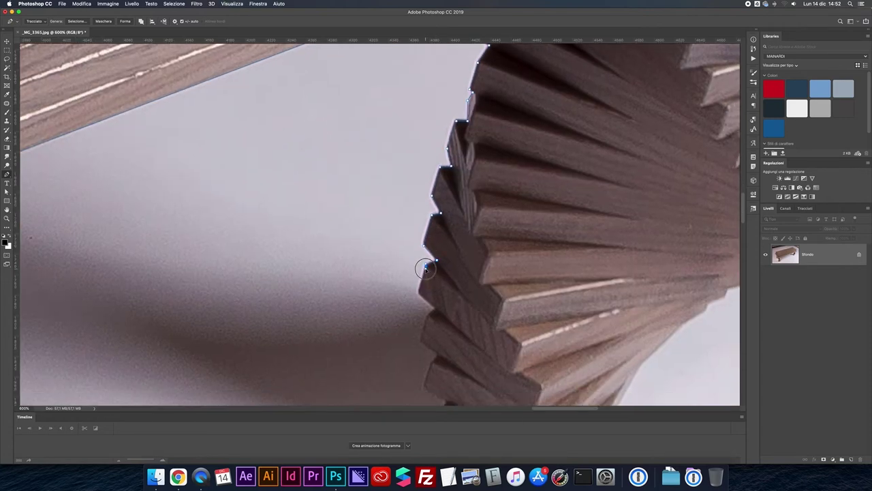
left_click(419, 292)
left_click(437, 310)
left_click(423, 338)
scroll(422, 340, "down", 1)
left_click(437, 346)
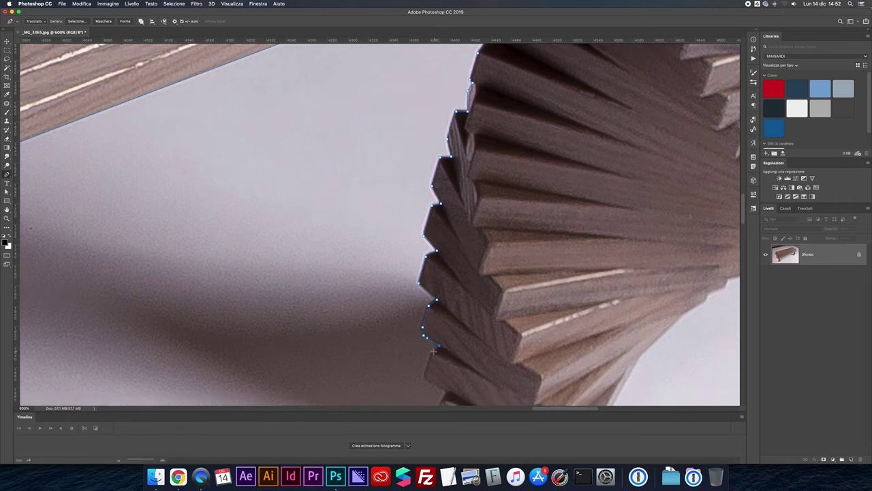
scroll(470, 380, "down", 5)
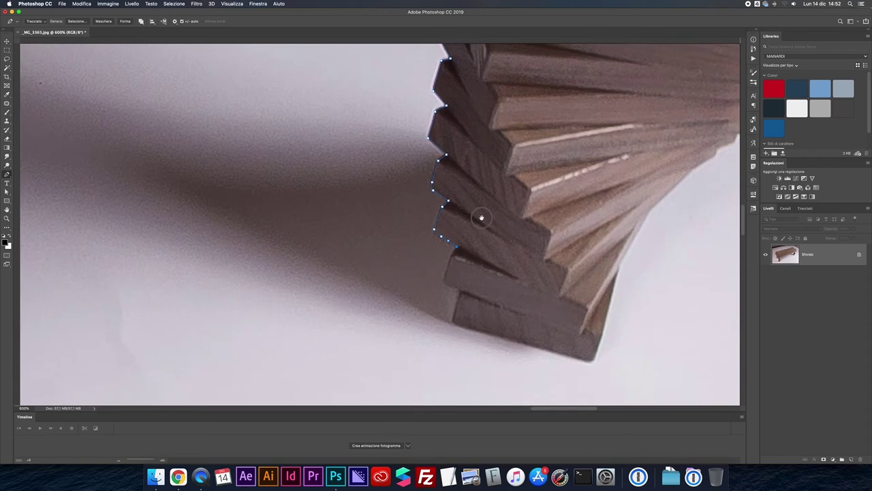
Outline the far right leg's foot and bring the path around onto the leg's right edge
left_click(455, 248)
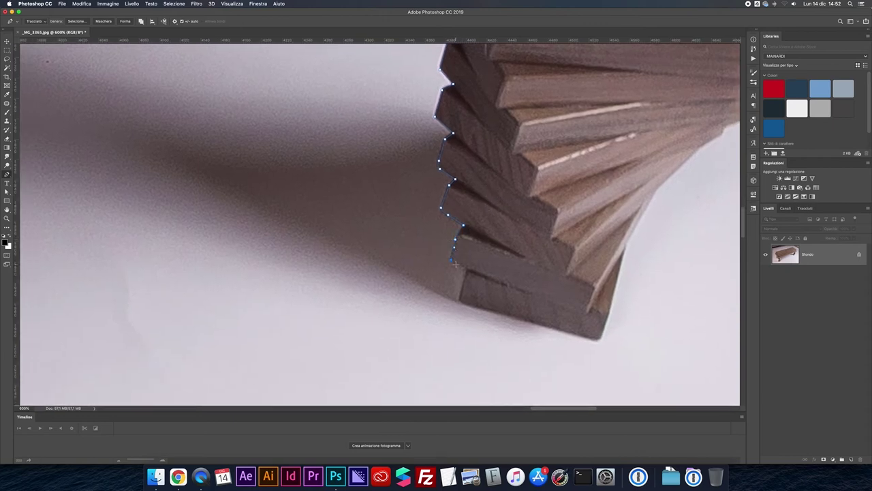
left_click(461, 298)
left_click(487, 309)
left_click(605, 333)
left_click(609, 314)
left_click(627, 241)
Trace the inward curve and small slat steps up the far right leg's lower right edge
left_click_drag(661, 195, 537, 274)
left_click(531, 266)
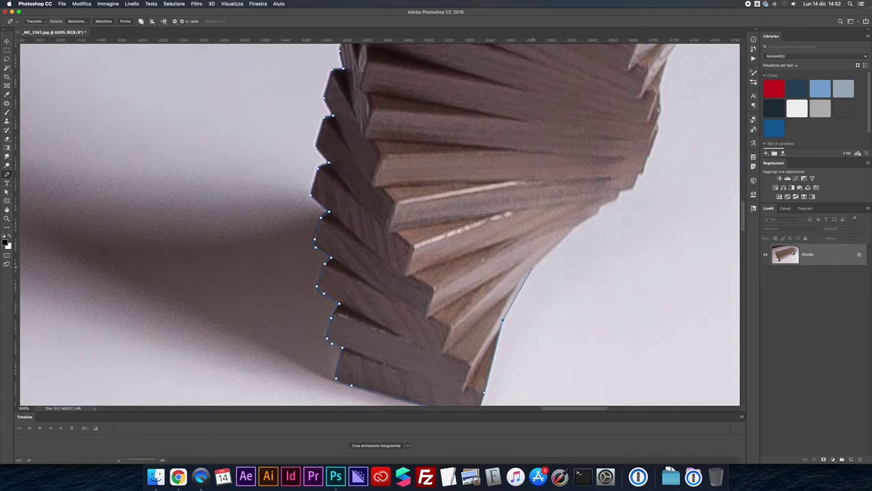
left_click(578, 224)
left_click(599, 203)
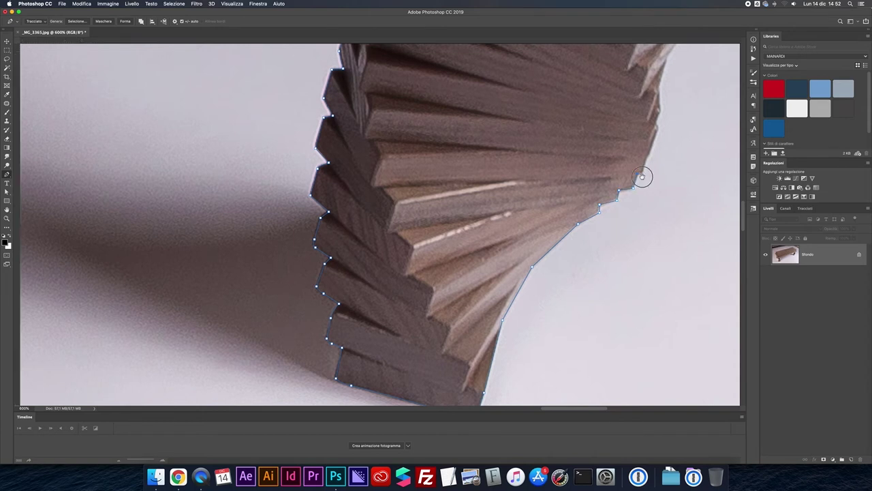
left_click_drag(640, 176, 451, 274)
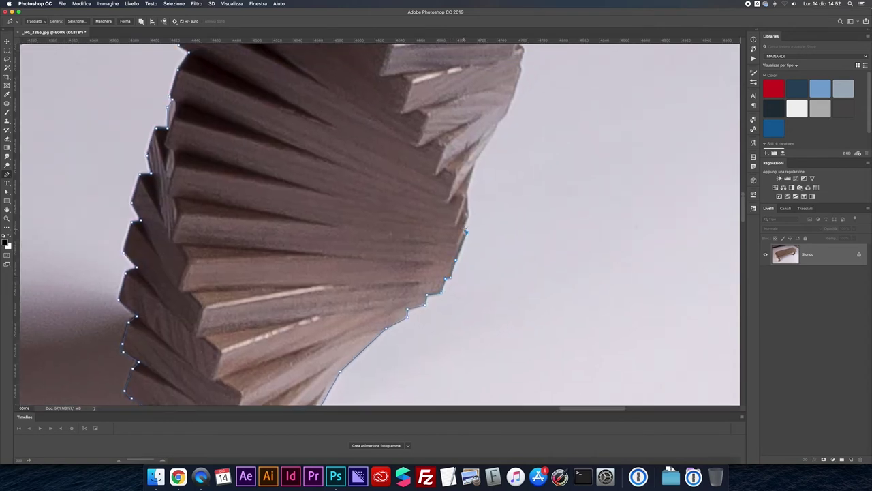
Follow the upper right slats of the far right leg up towards the rail
left_click(468, 192)
left_click_drag(469, 192, 468, 200)
left_click(476, 170)
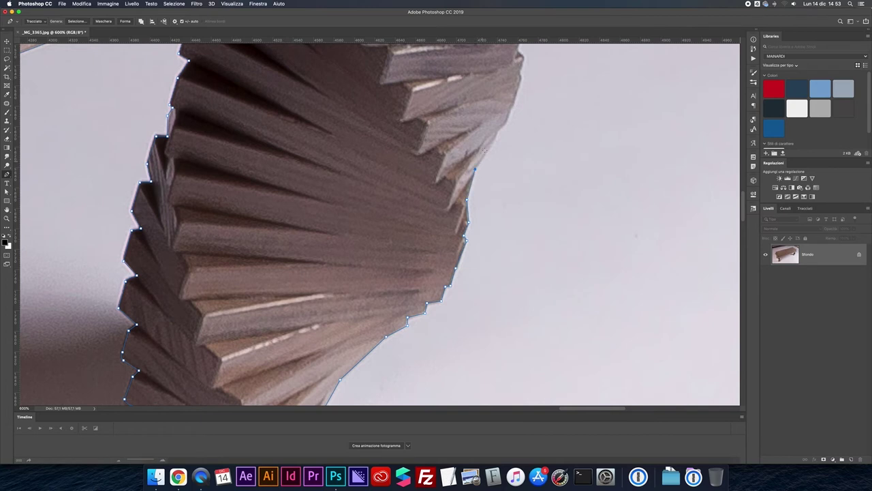
left_click_drag(476, 170, 436, 228)
left_click(456, 198)
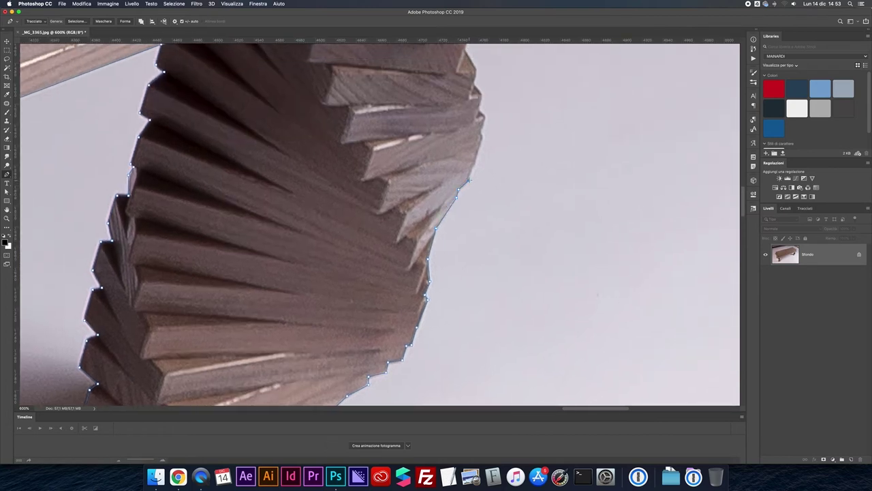
left_click_drag(472, 169, 451, 224)
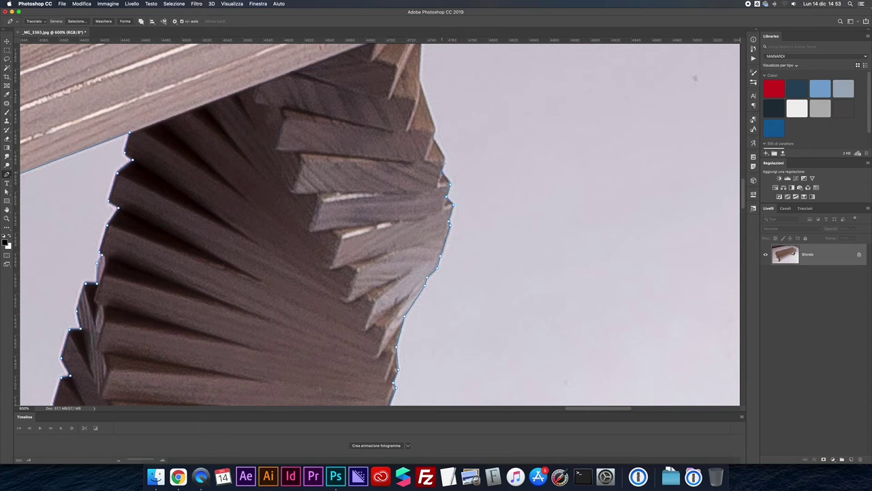
left_click_drag(431, 152, 443, 198)
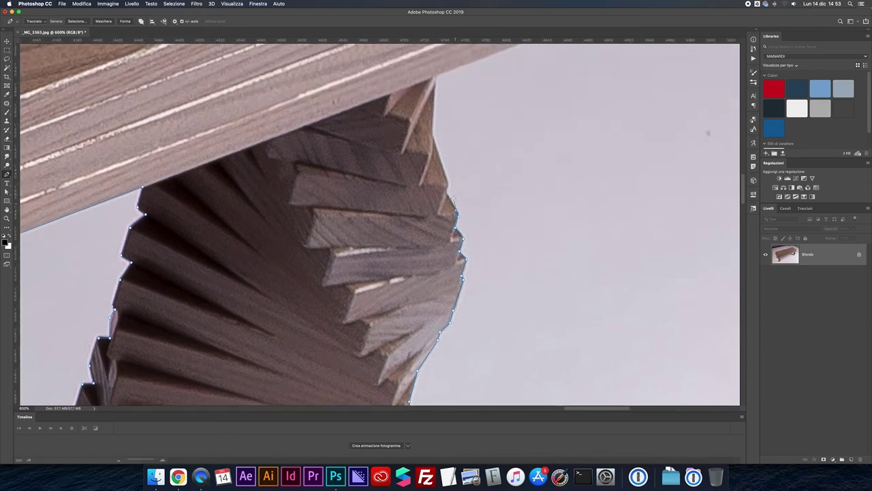
Join the path to the rail's underside and outline the rail's right end with anchors at its lower and upper corners
left_click(436, 80)
left_click(437, 78)
left_click_drag(478, 67, 325, 224)
left_click(574, 123)
left_click_drag(589, 108, 436, 268)
left_click(467, 136)
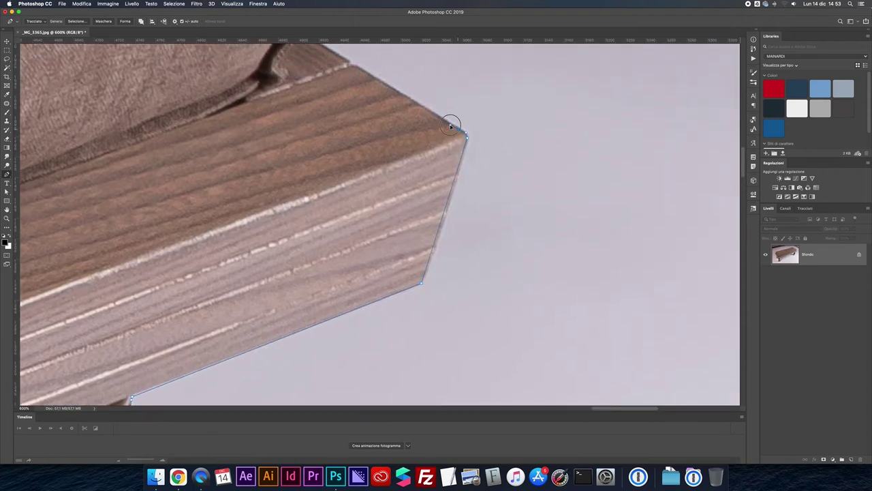
Trace the rail's rear edge to the cushion and curve the path up around the cushion's right corner
left_click_drag(355, 66, 441, 209)
left_click(388, 174)
left_click_drag(437, 140, 444, 104)
left_click_drag(429, 116, 407, 302)
left_click_drag(429, 274, 405, 213)
left_click(428, 274, "alt")
left_click(390, 196)
Trace the piping along the cushion's short right side towards its back corner
left_click_drag(287, 135, 483, 265)
left_click_drag(365, 205, 523, 406)
left_click(222, 124)
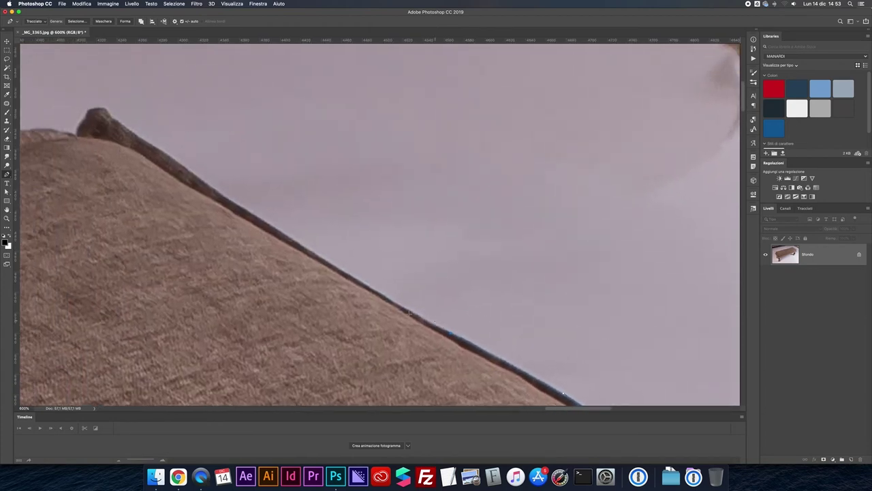
key("super+minus")
key("super+minus")
left_click(349, 252)
left_click_drag(348, 251, 323, 232)
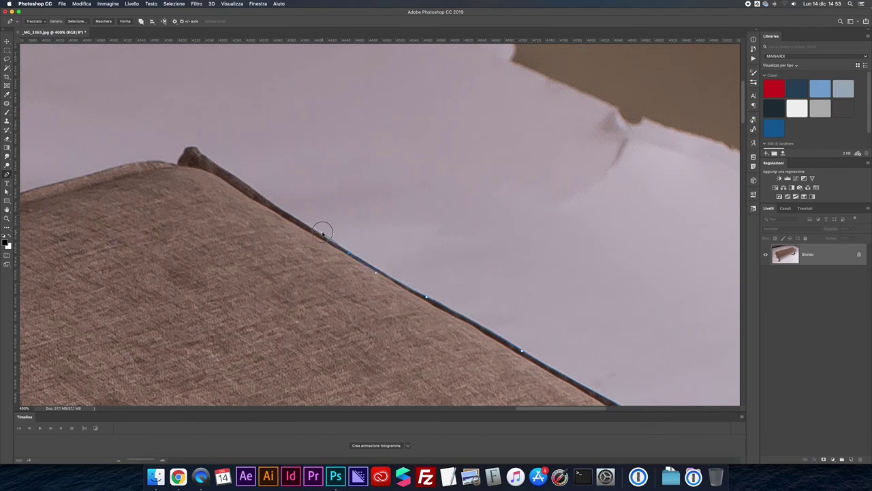
left_click(266, 197)
Outline the cushion's rounded back corner tip with closely spaced curved anchors
left_click_drag(204, 154, 199, 155)
key("super+plus")
left_click_drag(238, 182, 259, 191)
scroll(259, 192, "down", 2)
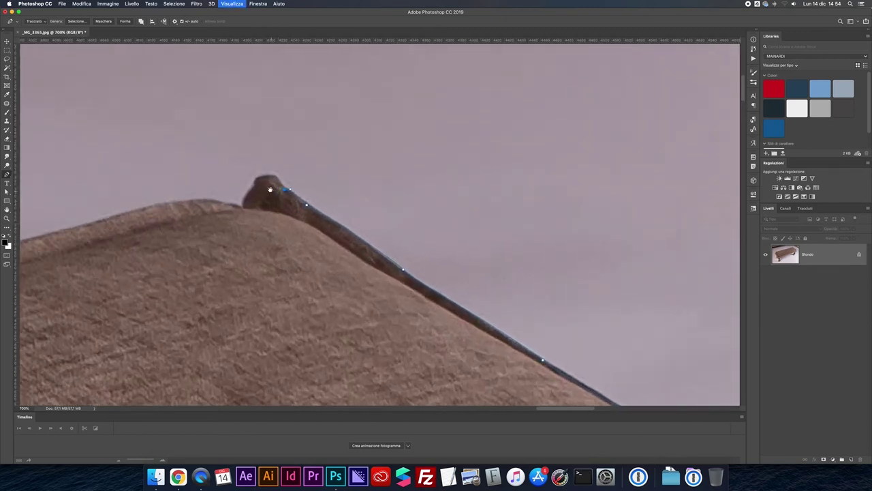
left_click(310, 199)
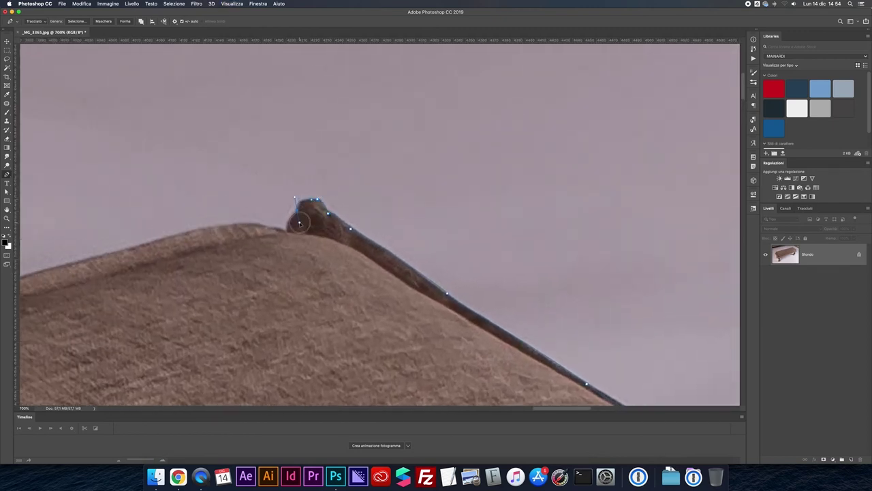
left_click_drag(286, 230, 288, 241)
Trace the first part of the cushion's long back seam with curved anchors, starting from the back corner tip
left_click_drag(173, 237, 100, 260)
left_click_drag(253, 239, 528, 80)
scroll(167, 153, "up", 2)
left_click(243, 187)
left_click_drag(254, 203, 386, 103)
key("super+minus")
left_click_drag(159, 186, 417, 79)
left_click_drag(265, 110, 226, 124)
left_click(265, 110, "alt")
Continue the path along the rest of the cushion's back seam to its left corner
key("super+minus")
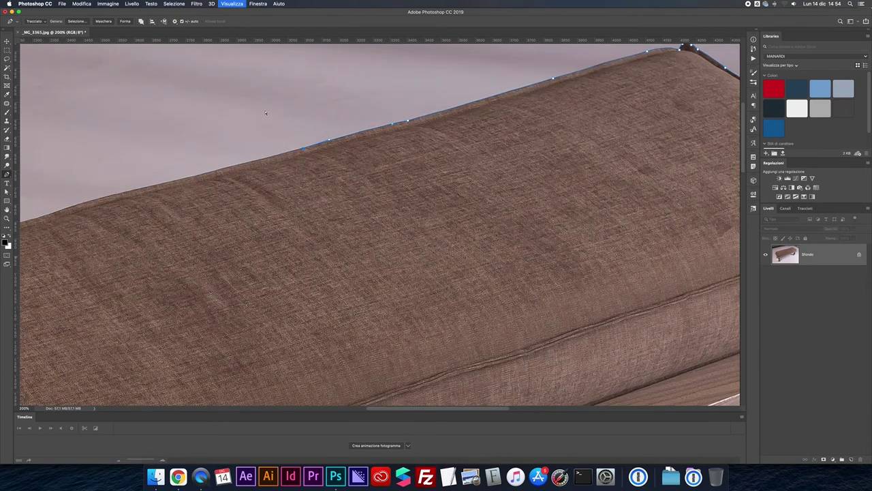
left_click(195, 176)
left_click_drag(198, 179, 424, 119)
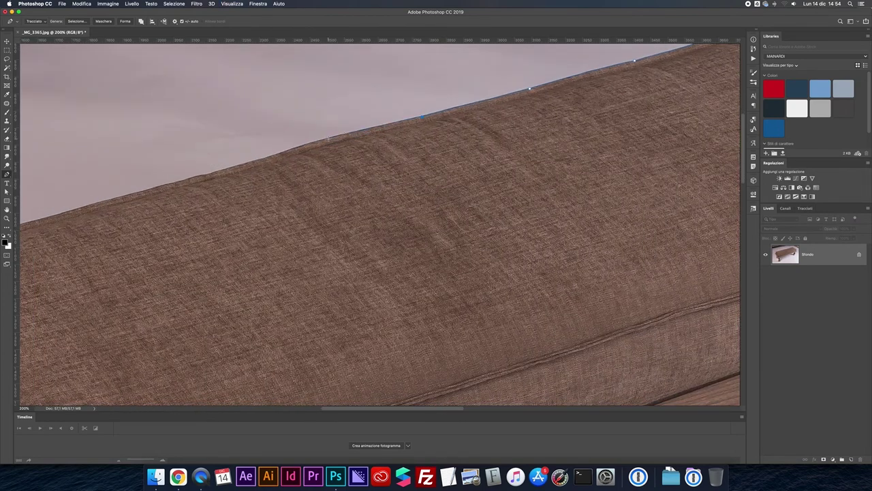
left_click_drag(343, 135, 317, 141)
scroll(209, 176, "up", 1)
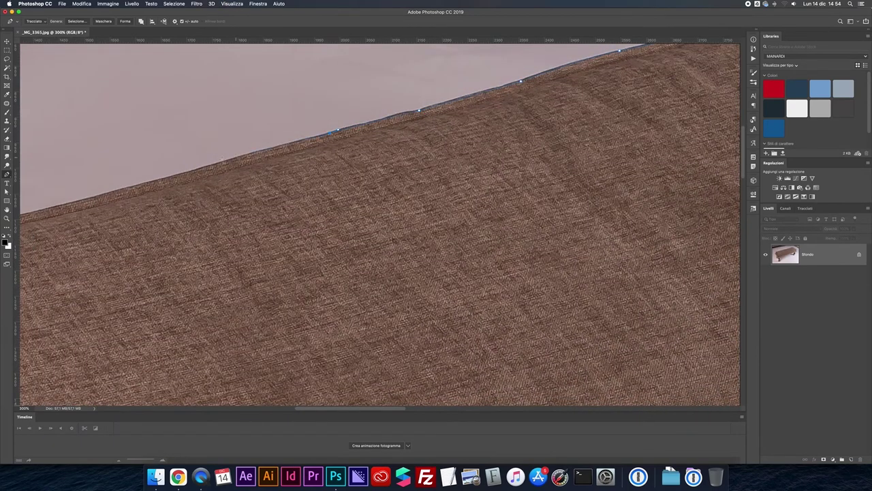
scroll(196, 172, "left", 10)
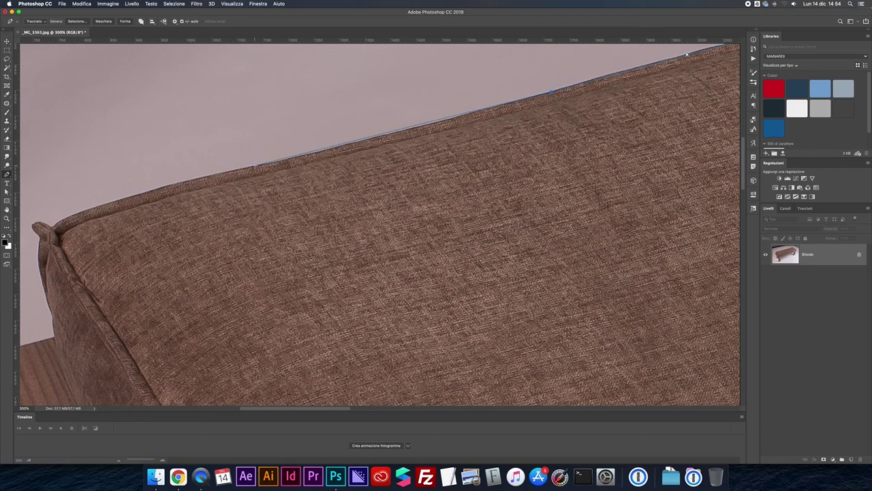
left_click_drag(53, 220, 263, 198)
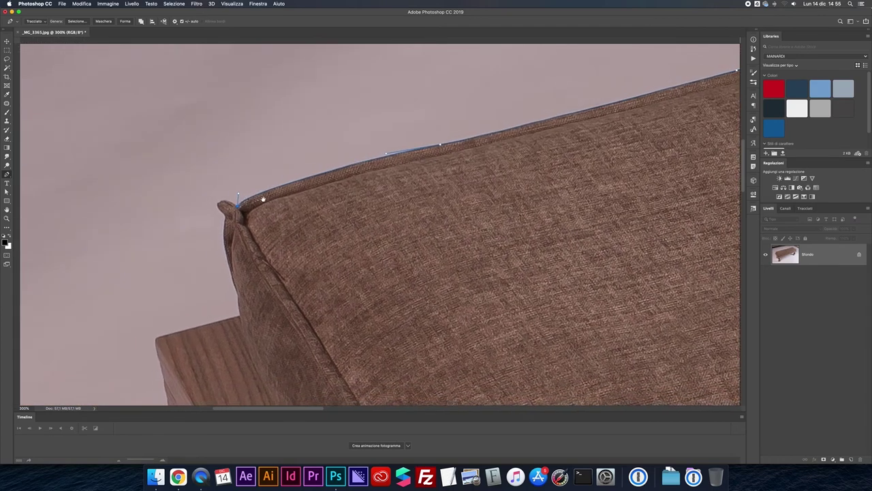
Outline the cushion's left corner tip with the Pen path and trace its short side down to the wooden frame
key("super+plus")
left_click_drag(168, 194, 160, 200)
left_click(169, 207)
left_click(174, 210)
left_click(175, 221)
left_click_drag(194, 322, 221, 378)
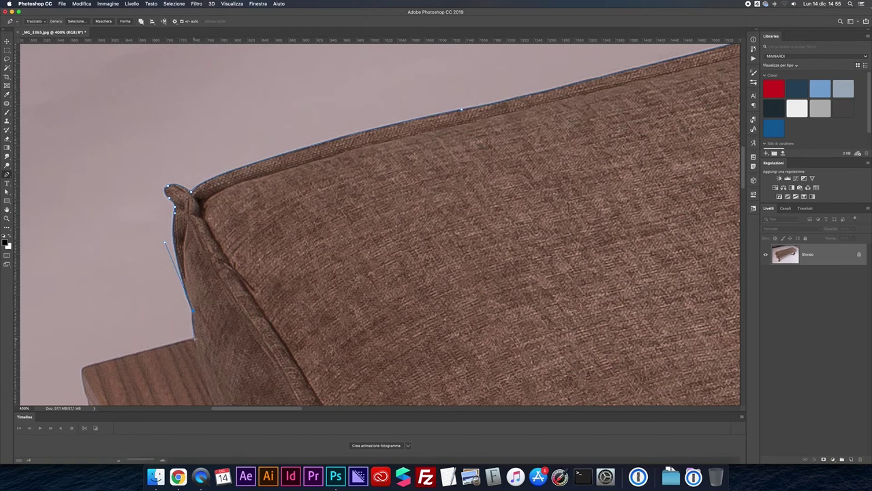
scroll(195, 338, "up", 1)
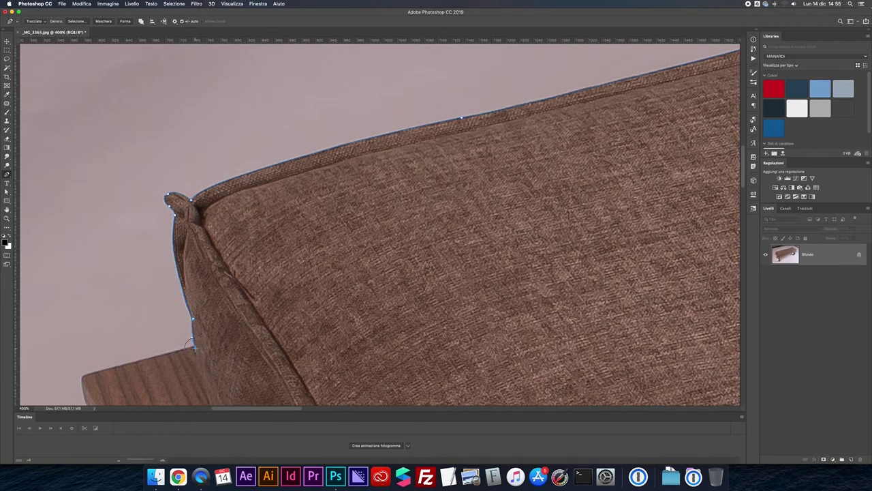
left_click_drag(193, 346, 336, 235)
Trace the wooden frame's back left corner and its short outer edge down to the top of the rear leg
left_click(225, 268)
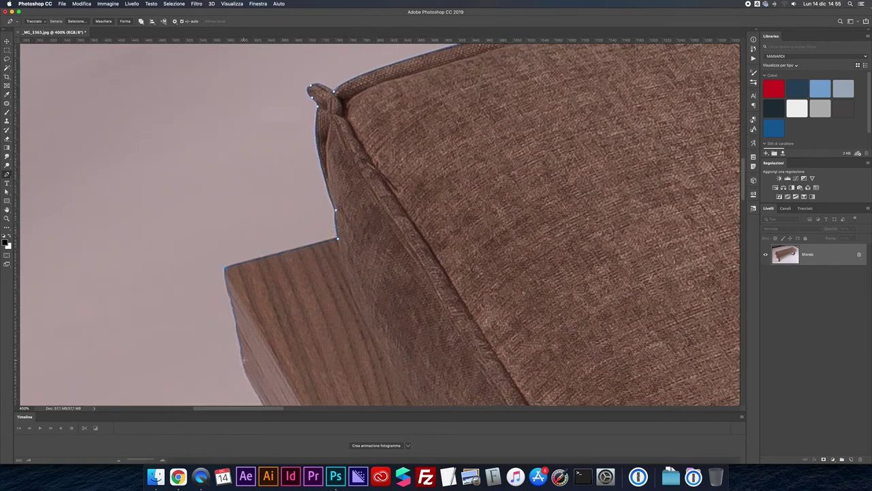
left_click(246, 374)
left_click_drag(252, 374, 200, 107)
left_click_drag(361, 348, 216, 99)
left_click(212, 156)
left_click(214, 172)
Outline the stepped slats of the rear left leg with an anchor at each slat corner
scroll(212, 179, "up", 1)
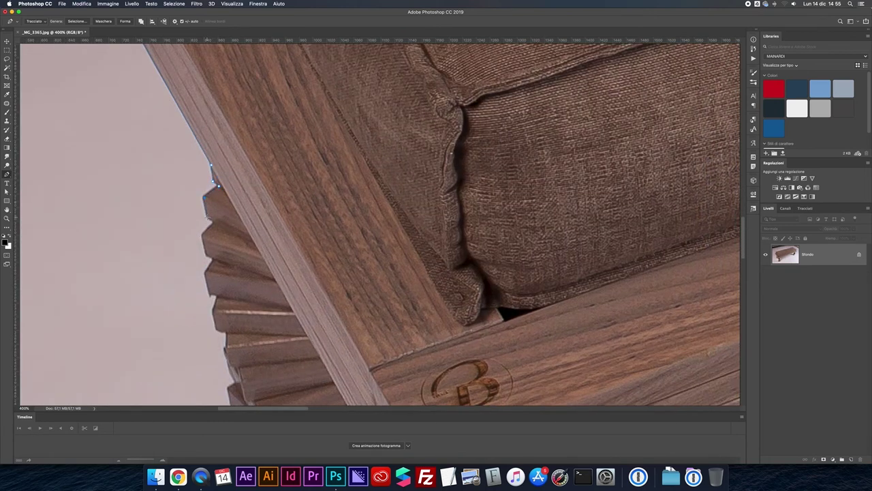
left_click(213, 259)
left_click(227, 332)
scroll(225, 335, "down", 1)
left_click(223, 341)
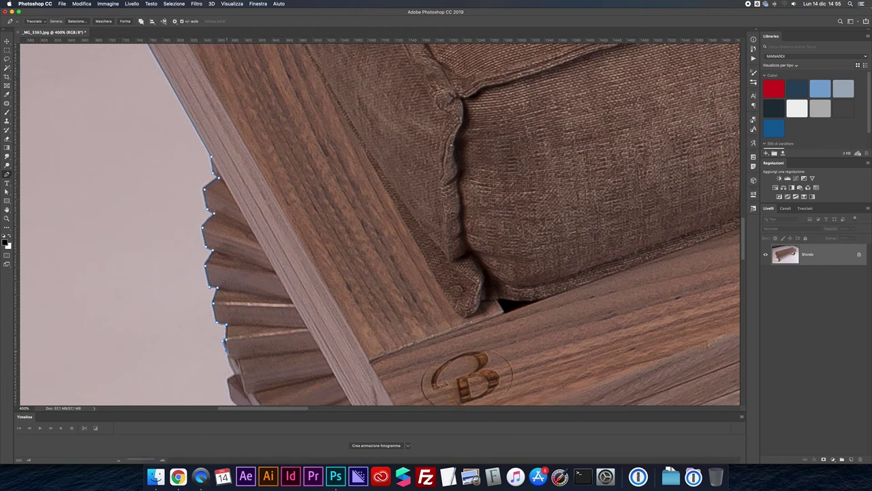
scroll(246, 373, "down", 6)
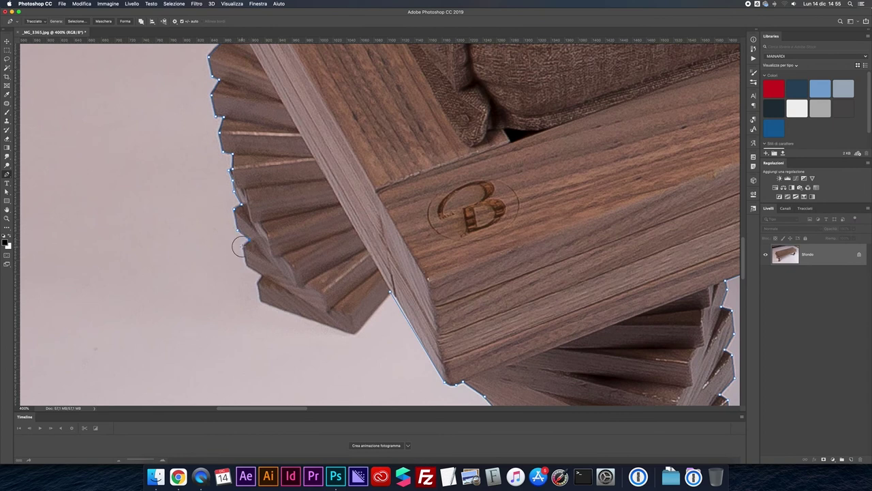
Trace the rear left leg's lowest slats and foot, and close the path at the frame's lower edge
left_click(247, 265)
scroll(261, 298, "down", 1)
left_click(353, 324)
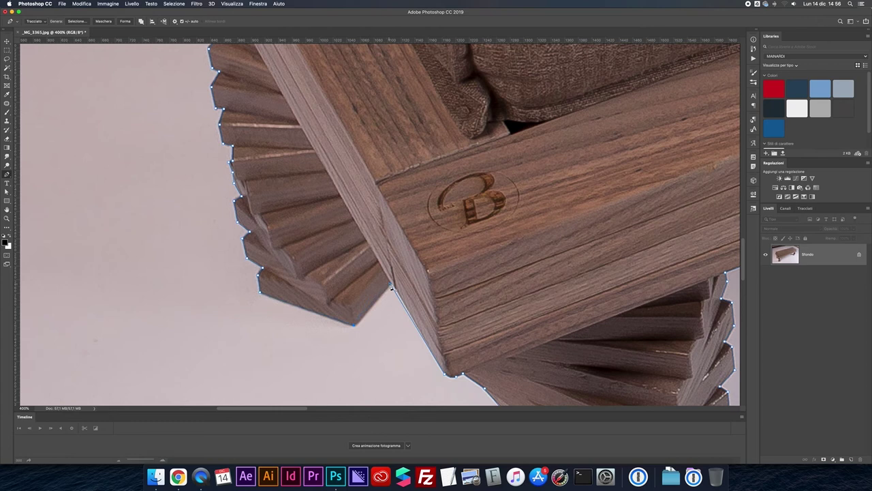
scroll(391, 287, "down", 1)
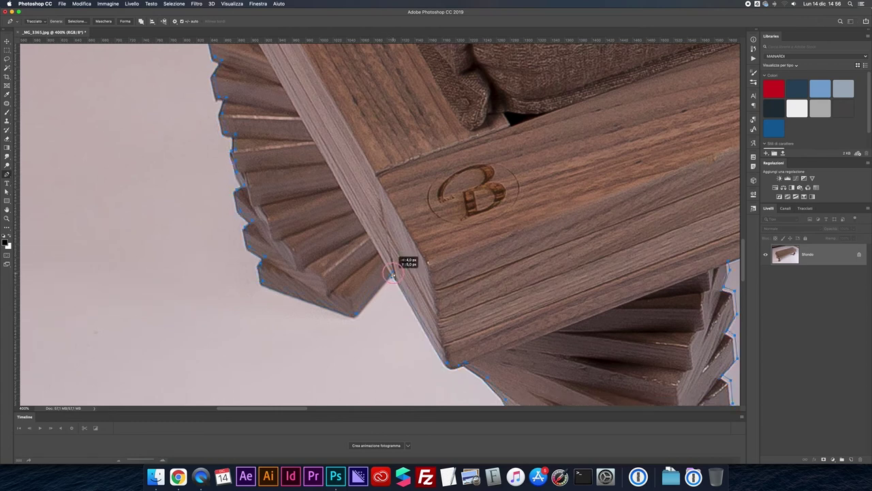
scroll(408, 259, "right", 1)
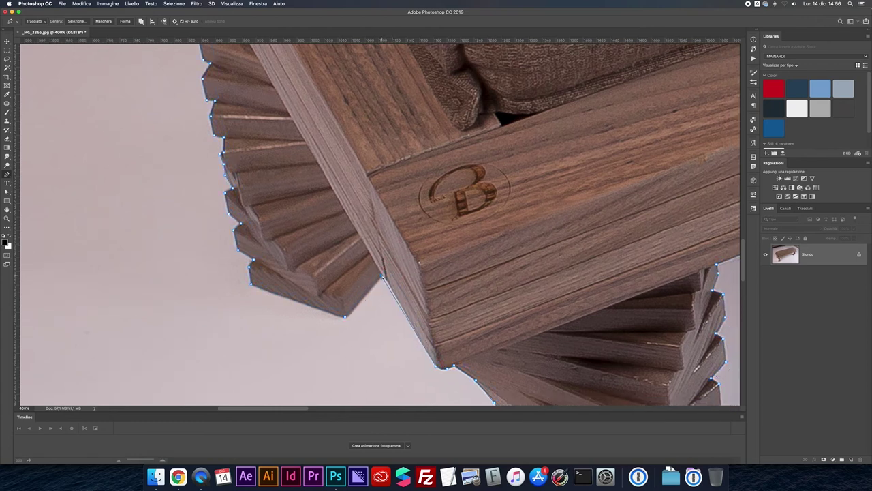
left_click(383, 274)
Convert the closed bench path into a selection and mask the photo layer with it
key("super+0")
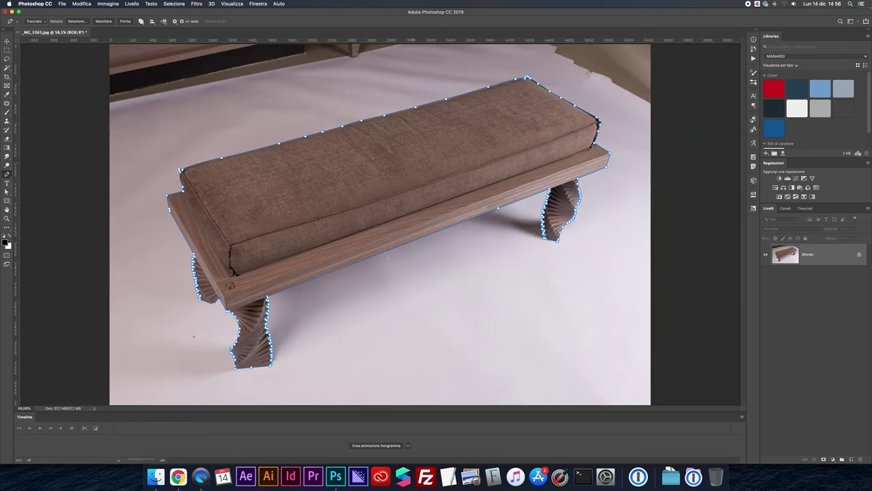
right_click(345, 217)
left_click(379, 246)
key("Return")
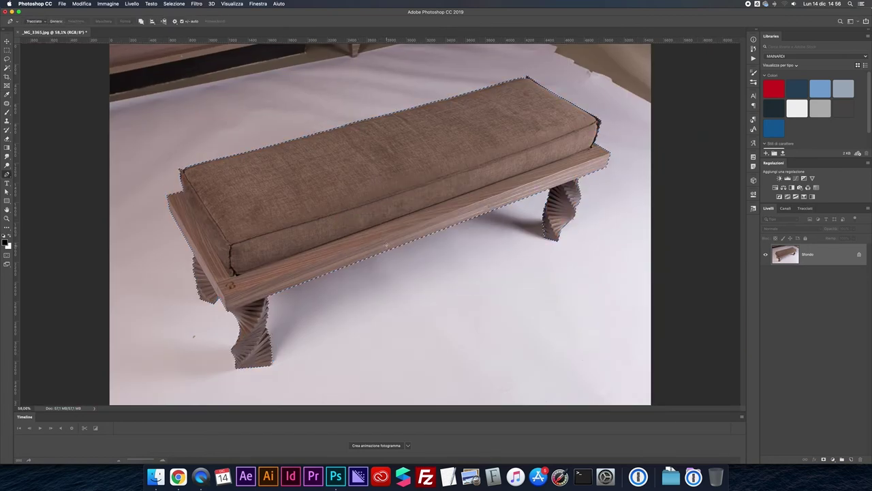
left_click(823, 459)
Save the bench outline as the path Tracciato1
left_click(805, 208)
double_click(829, 225)
key("Return")
left_click(868, 208)
left_click(827, 270)
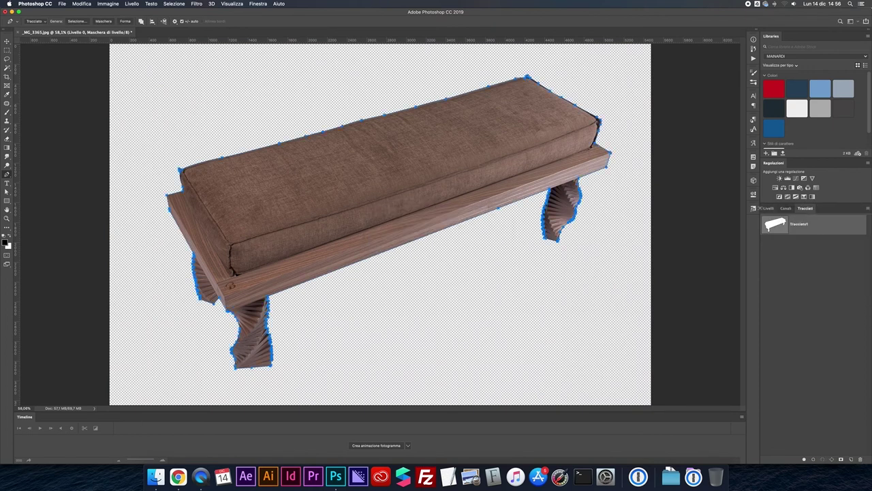
left_click(768, 208)
left_click(832, 459)
left_click(816, 329)
left_click(559, 195)
left_click(733, 204)
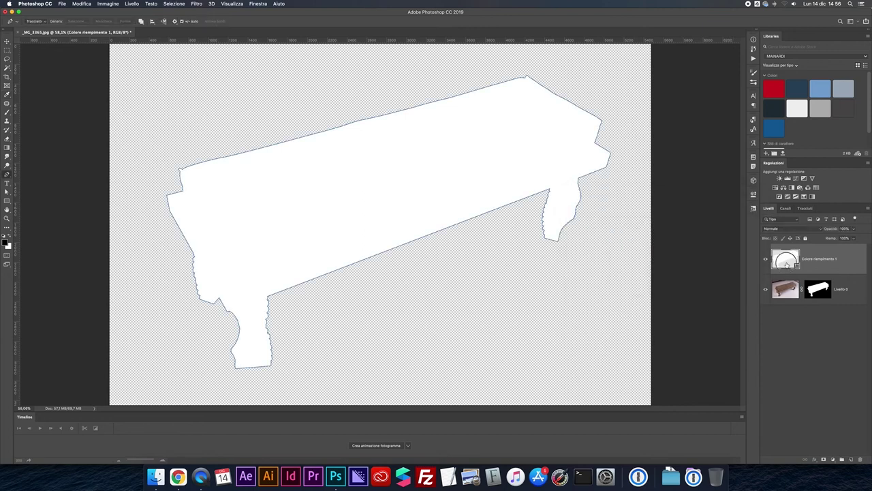
key("super+z")
Deselect the saved path and add a white solid-colour fill layer beneath the masked bench layer
left_click(806, 208)
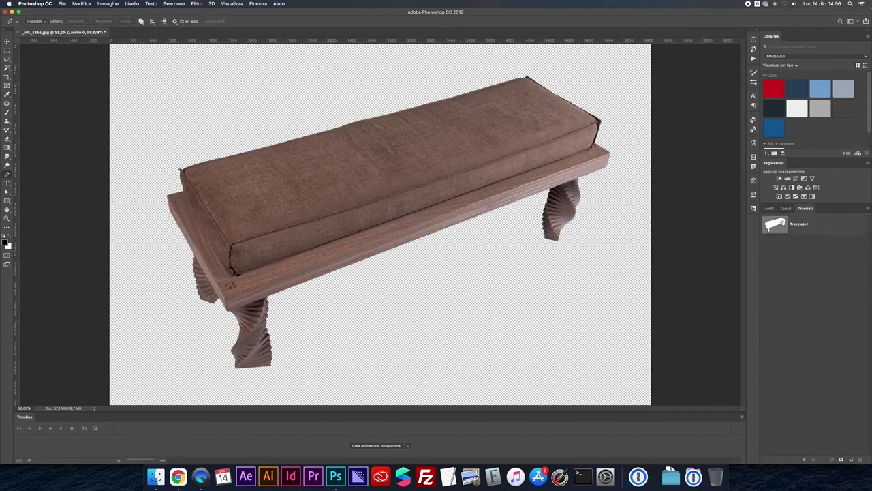
left_click(768, 208)
left_click(832, 459)
left_click(816, 329)
left_click_drag(589, 216, 573, 203)
left_click(733, 203)
left_click_drag(789, 258, 791, 289)
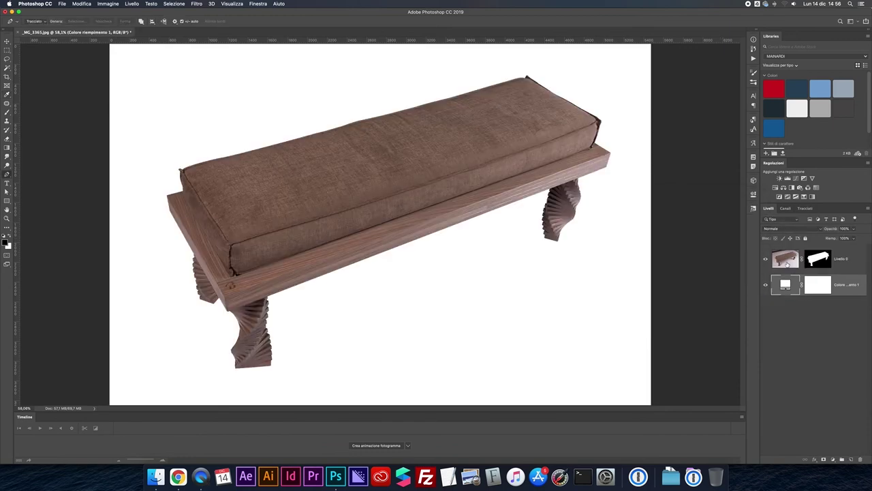
Duplicate the masked bench layer and delete the mask of the lower copy, Livello 0
left_click(788, 265)
key("super+j")
right_click(816, 287)
left_click(792, 297)
Set Livello 0 to the Multiply blend mode and give it a black layer mask
left_click(790, 228)
left_click(791, 249)
left_click(824, 459)
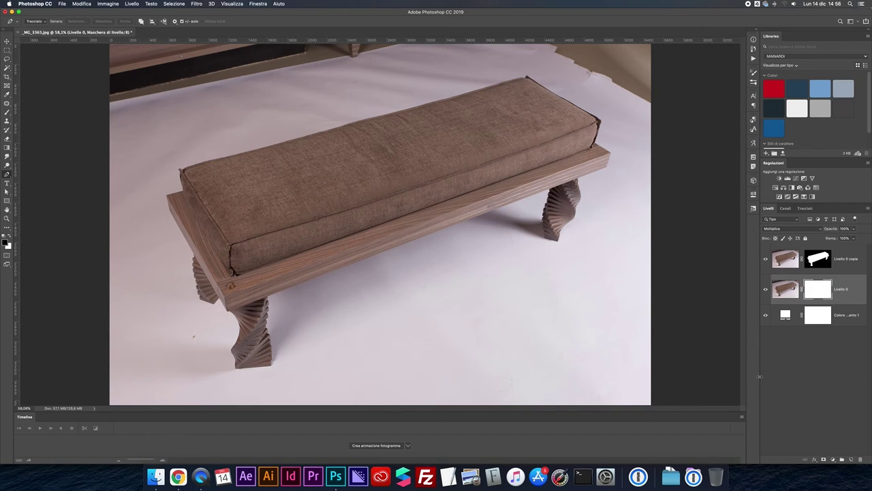
key("super+i")
Reveal the floor shadow under the bench by painting white on the Livello 0 mask with a soft 30% opacity brush
key("b")
key("x")
left_click_drag(535, 231, 474, 224)
key("super+z")
key("3")
mouse_move(320, 355)
left_mouse_down()
mouse_move(292, 302)
mouse_move(346, 277)
mouse_move(214, 341)
mouse_move(266, 328)
left_mouse_up()
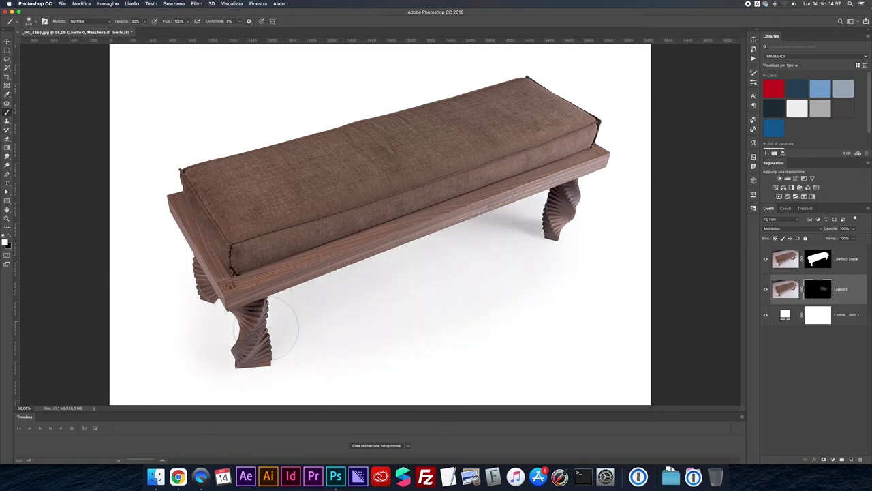
Brush in more shadow around the left legs and under the bench, and check the mask's feather settings
left_click(819, 289, "shift")
left_click(818, 289, "shift")
mouse_move(197, 341)
left_mouse_down()
mouse_move(211, 350)
mouse_move(246, 348)
left_mouse_up()
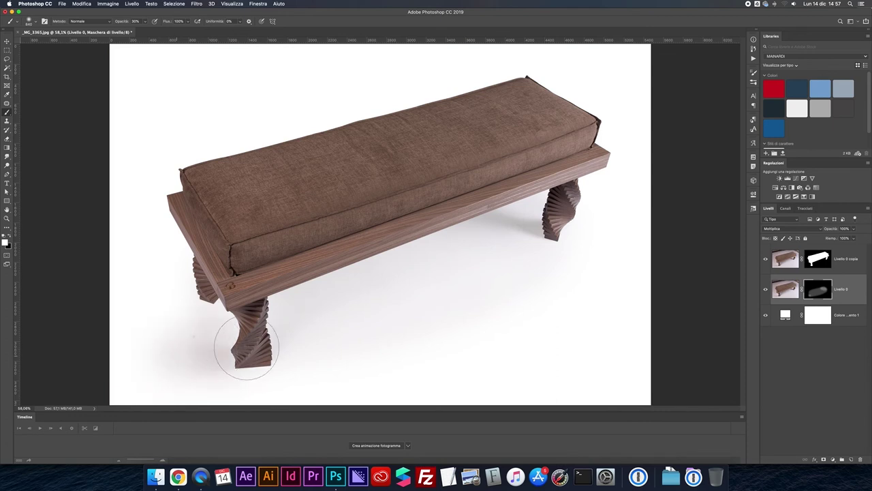
mouse_move(524, 238)
left_mouse_down()
mouse_move(471, 236)
mouse_move(290, 308)
mouse_move(219, 307)
left_mouse_up()
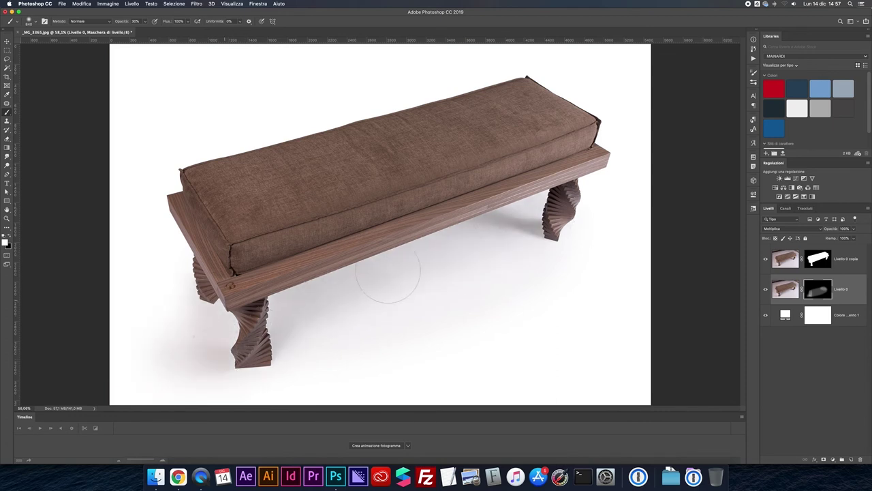
double_click(813, 292)
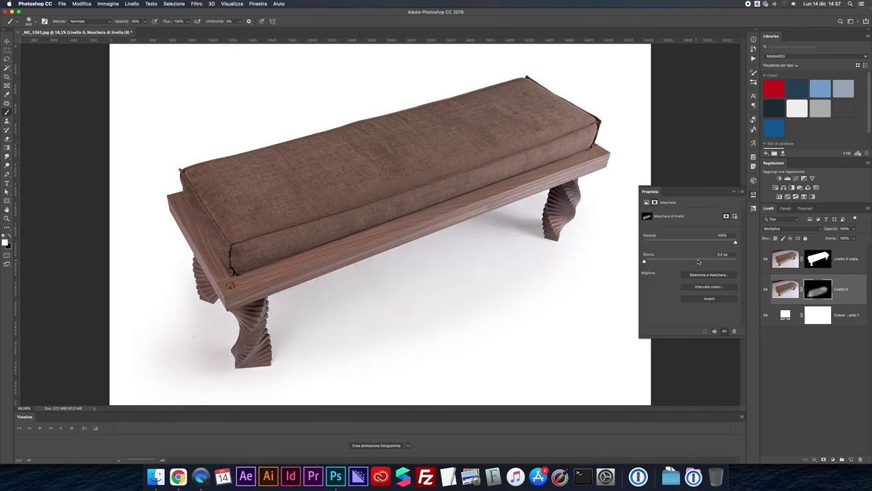
left_click(733, 191)
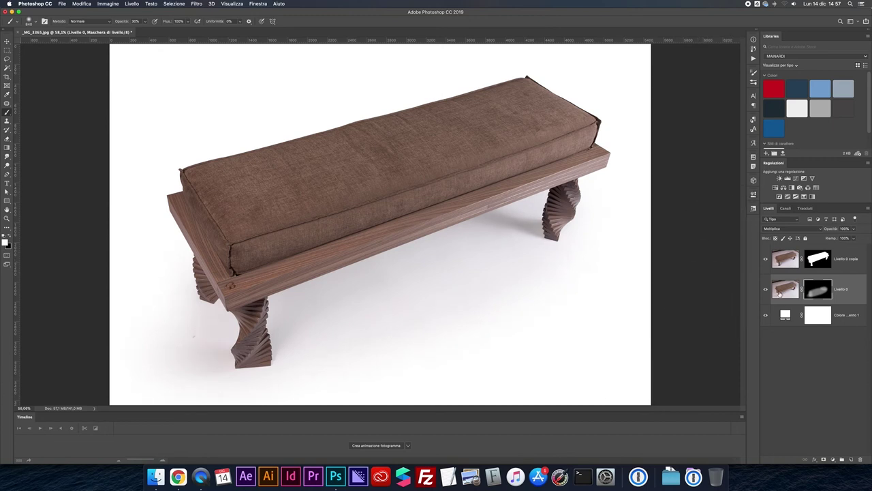
Clone out the debris speck on the floor beside the front left leg, with the shadow mask temporarily disabled and the other layers hidden
left_click(780, 294)
key("super+plus")
scroll(300, 358, "left", 4)
scroll(273, 363, "down", 3)
key("super+plus")
key("s")
key("super+plus")
scroll(246, 297, "left", 2)
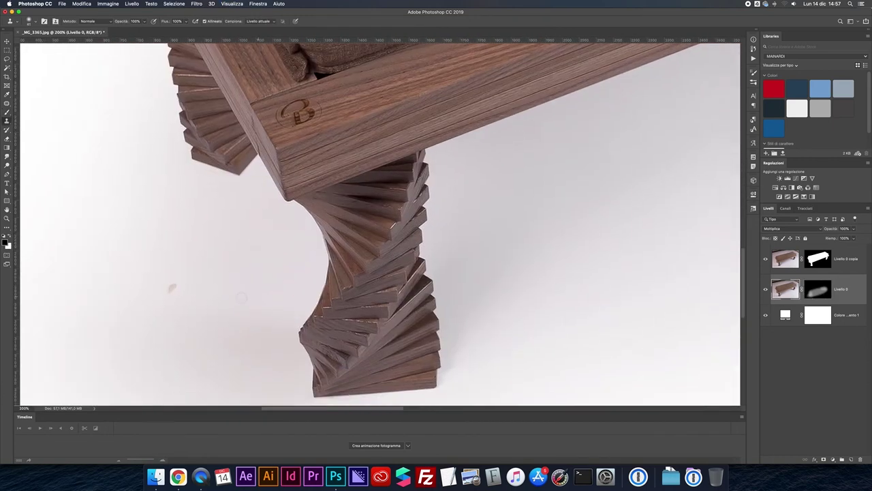
left_click(812, 291, "shift")
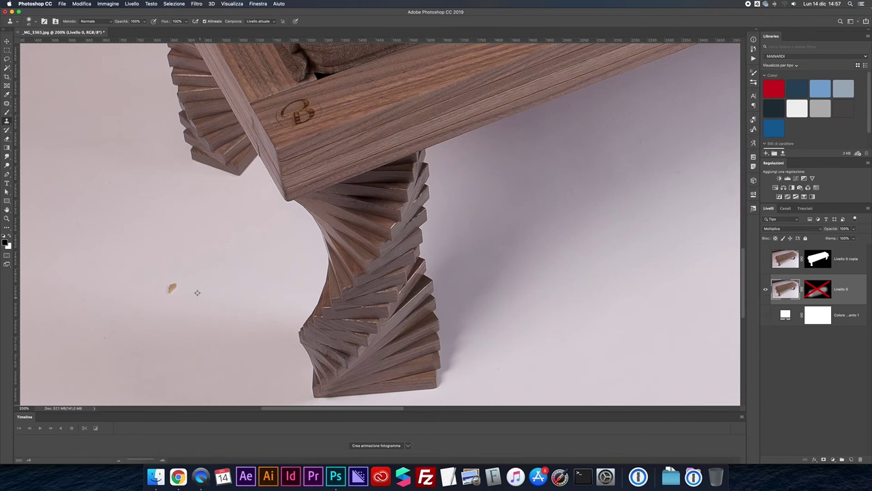
key("super+0")
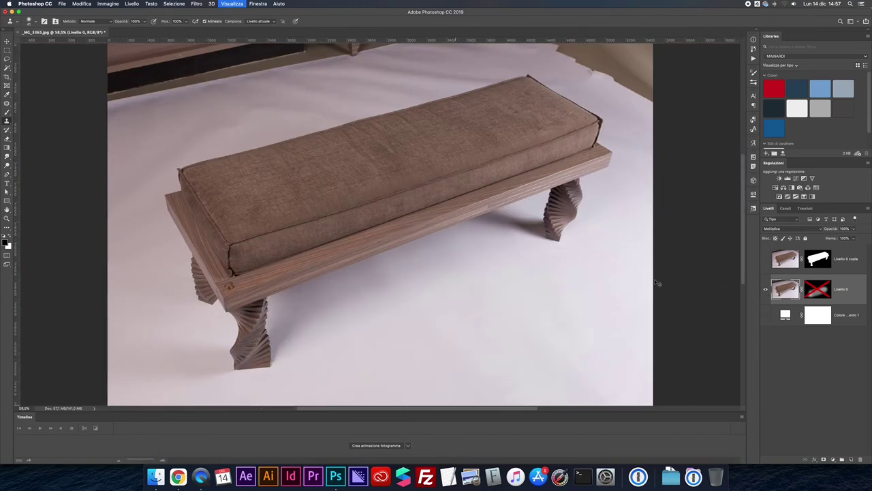
left_click(813, 291, "shift")
left_click(765, 291, "alt")
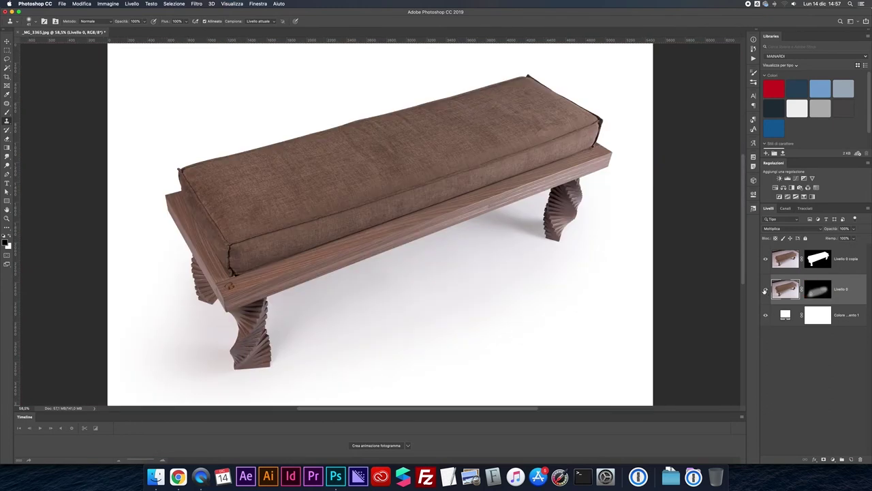
Brighten the image with a Curves adjustment layer at input 73, output 116, and compare the cutout with the original photo
left_click(795, 178)
left_click_drag(681, 286, 681, 273)
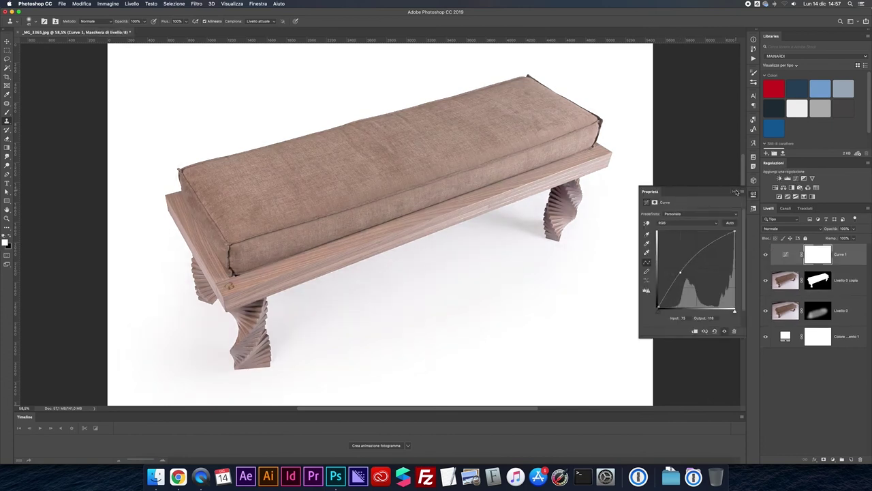
left_click(735, 192)
left_click(765, 312, "alt")
left_click(817, 311, "shift")
left_click(817, 312, "shift")
left_click(763, 313, "alt")
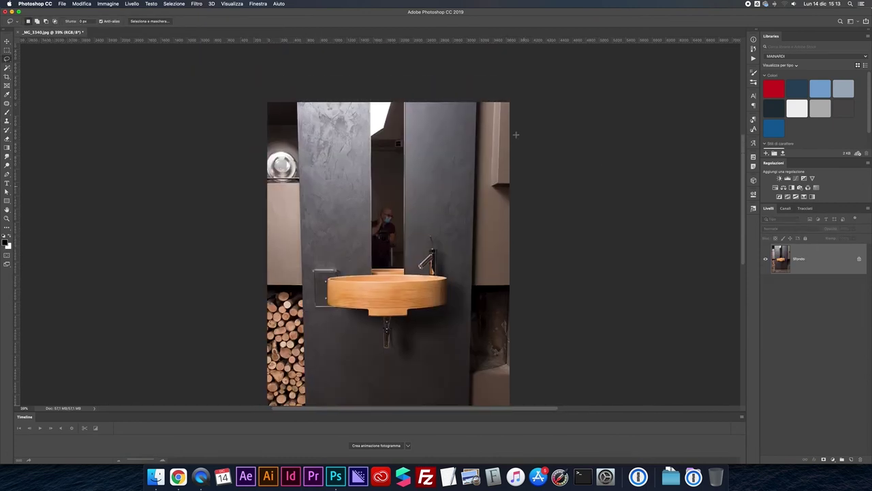
In _MG_3340.jpg, lasso the background strip right of the dark wall panel and fill it to extend the wall
key("super+minus")
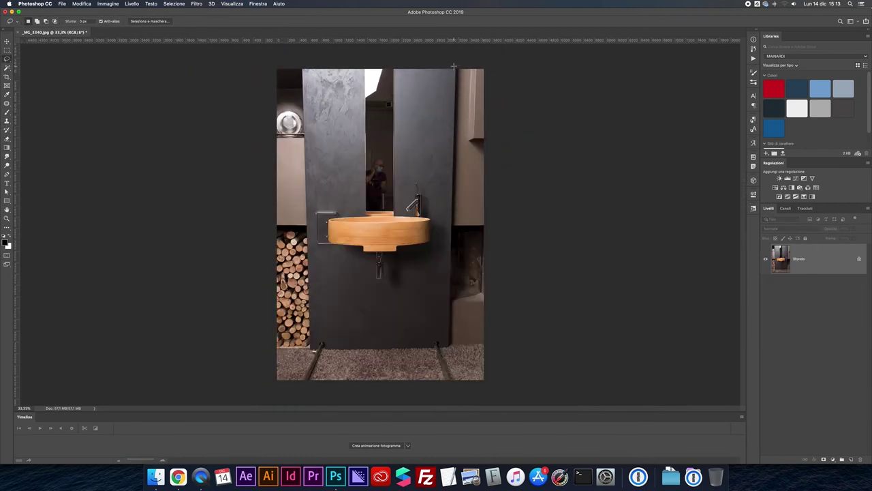
mouse_move(469, 66)
left_mouse_down()
mouse_move(496, 139)
mouse_move(479, 315)
mouse_move(486, 340)
left_mouse_up()
key("super+d")
mouse_move(452, 68)
left_mouse_down()
mouse_move(491, 64)
mouse_move(512, 171)
mouse_move(514, 316)
mouse_move(491, 348)
left_mouse_up()
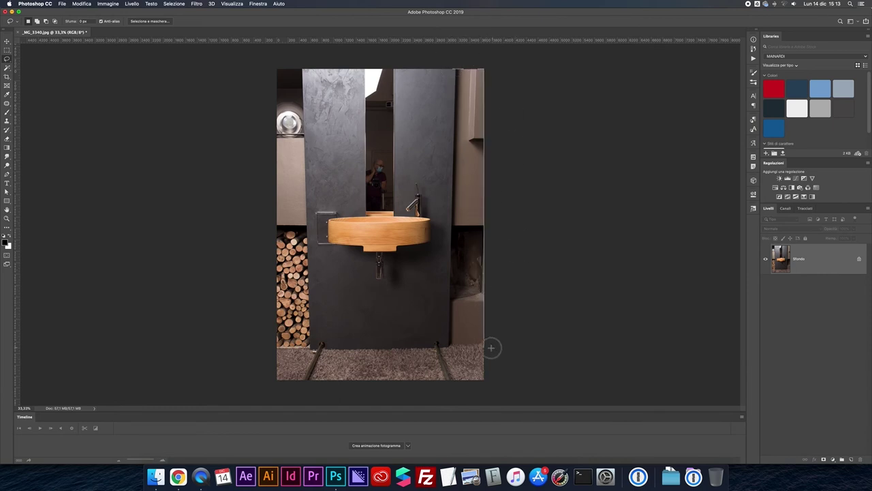
double_click(449, 344)
right_click(464, 170)
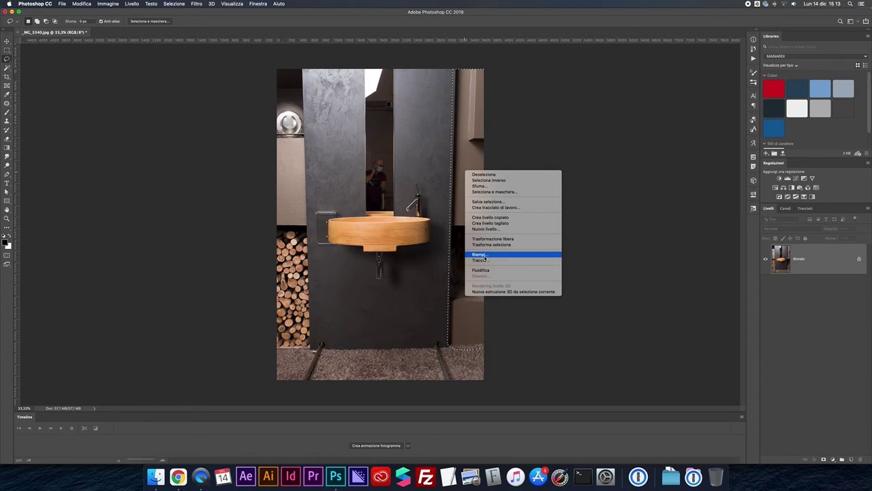
left_click(480, 253)
key("Return")
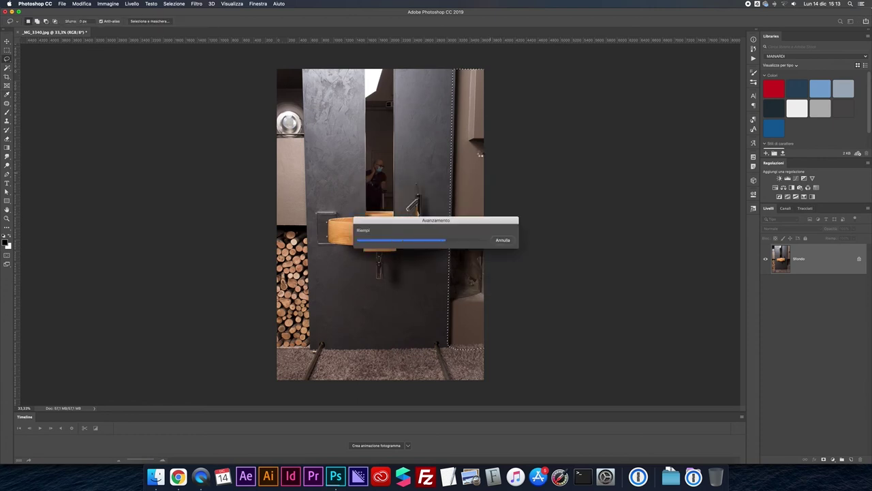
key("super+d")
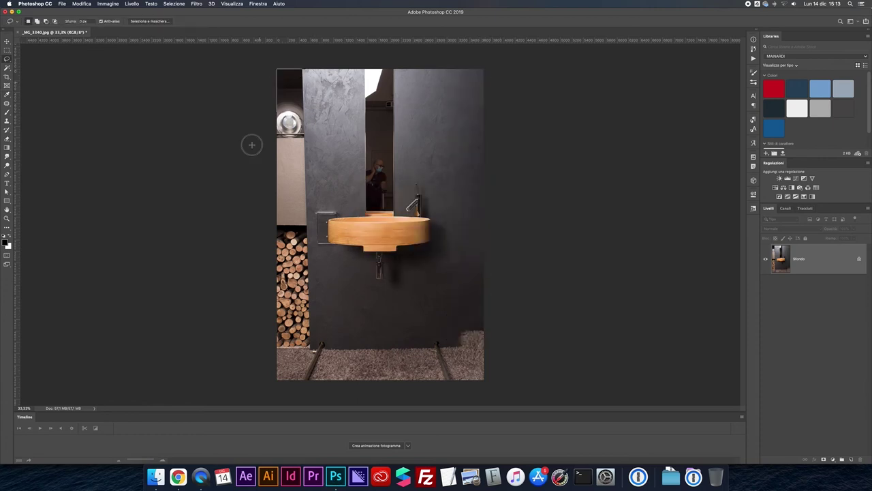
Lasso the strip with the shelf and stacked logs left of the dark panel and fill it to extend the wall
left_click_drag(306, 349, 312, 350)
right_click(305, 217)
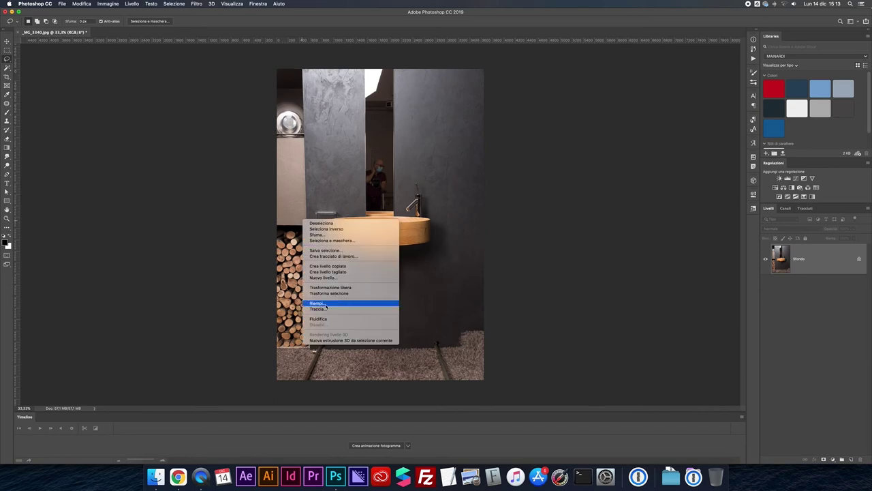
left_click(318, 304)
key("Return")
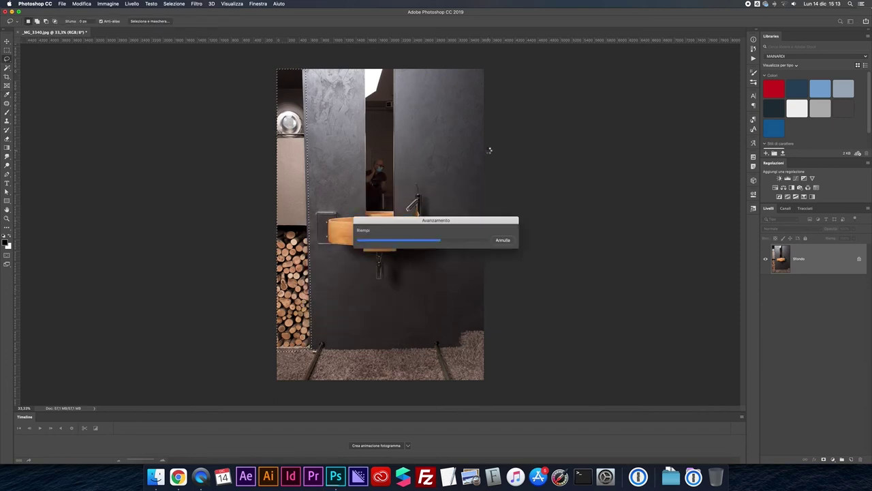
key("super+d")
Lasso the uneven patch in the upper left of the extended wall and refill it
mouse_move(293, 88)
left_mouse_down()
mouse_move(317, 149)
mouse_move(265, 125)
left_mouse_up()
right_click(286, 172)
left_click(307, 202)
key("Return")
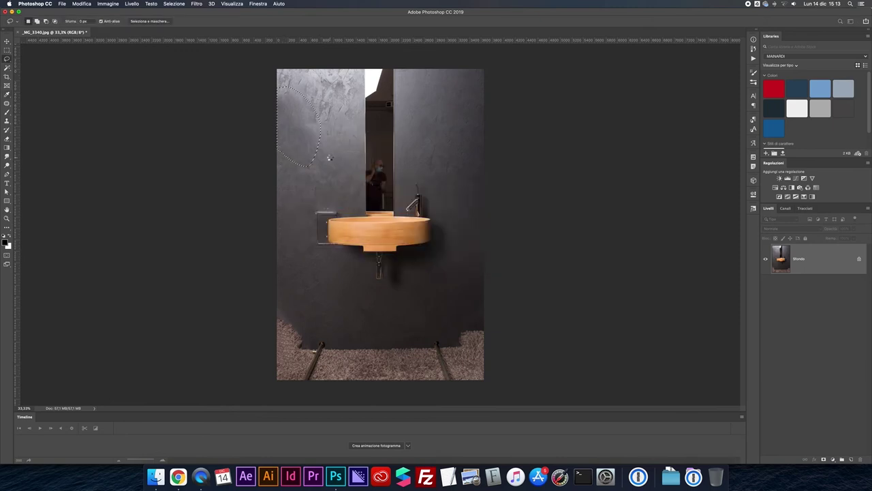
Clone carpet and wall over the left wooden pole and the raised carpet edge at the photo's lower left, making the carpet line straight
key("super+plus")
key("super+plus")
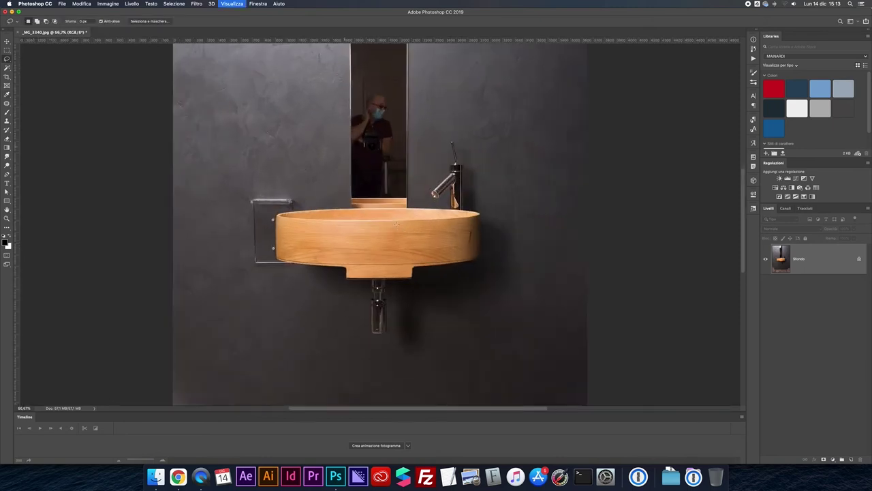
scroll(398, 225, "down", 5)
key("super+plus")
scroll(398, 225, "down", 3)
key("s")
left_click(411, 220, "alt")
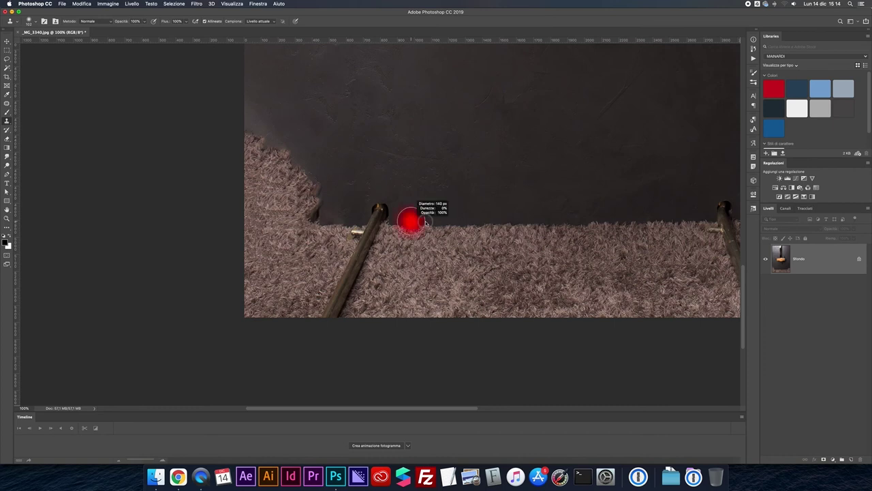
left_click_drag(379, 212, 333, 312)
mouse_move(320, 225)
left_mouse_down()
mouse_move(312, 189)
mouse_move(290, 196)
mouse_move(256, 116)
mouse_move(310, 207)
mouse_move(251, 213)
mouse_move(254, 112)
mouse_move(343, 225)
mouse_move(272, 199)
mouse_move(260, 204)
mouse_move(274, 219)
mouse_move(260, 268)
left_mouse_up()
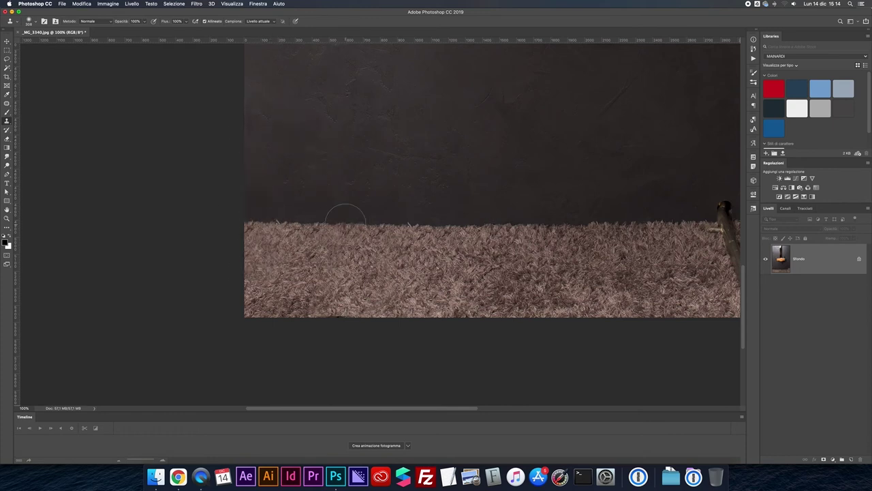
Clone out the right wooden pole and the raised carpet block at the lower right so the carpet edge runs straight
scroll(406, 158, "right", 10)
left_click(447, 229, "alt")
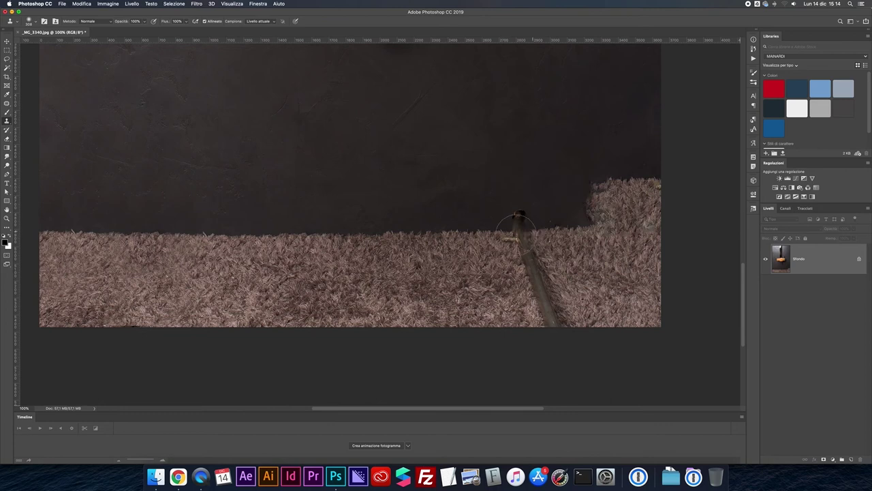
left_click_drag(520, 225, 557, 311)
scroll(531, 314, "up", 1)
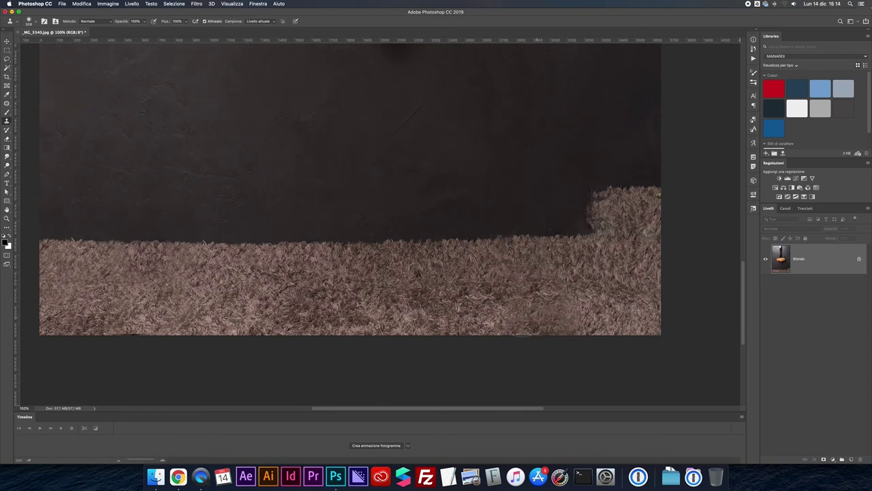
mouse_move(575, 229)
left_mouse_down()
mouse_move(609, 203)
mouse_move(652, 197)
mouse_move(655, 218)
left_mouse_up()
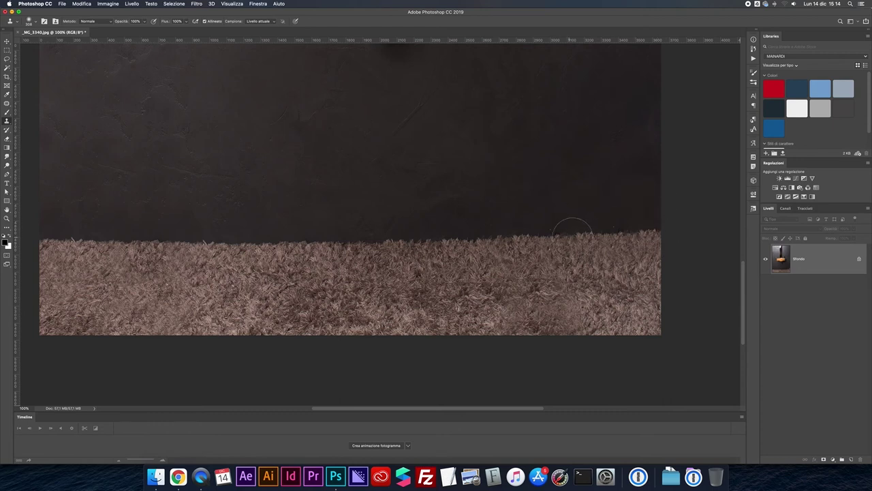
Place five vertical guides across the photo to check the verticals of the mirror, basin and acrylic holder
key("super+minus")
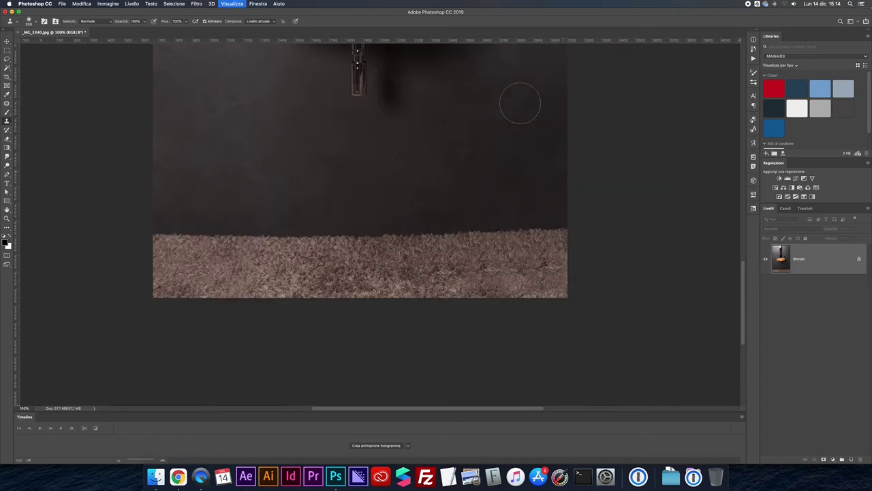
key("super+minus")
key("super+minus")
scroll(480, 201, "up", 10)
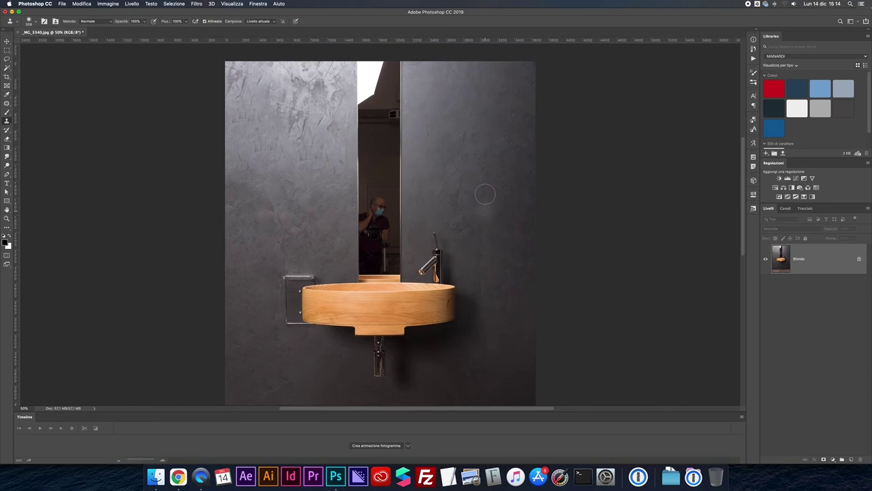
key("super+minus")
left_click_drag(17, 146, 380, 175)
left_click_drag(17, 94, 301, 133)
left_click_drag(20, 140, 443, 163)
left_click_drag(17, 163, 360, 163)
left_click_drag(20, 167, 398, 184)
Distort the layer by pulling its lower left corner outward, then warp the upper part to align the mirror's edges with the guides
key("super+t")
right_click(476, 145)
left_click(488, 175)
key("super+minus")
left_click_drag(275, 380, 264, 379)
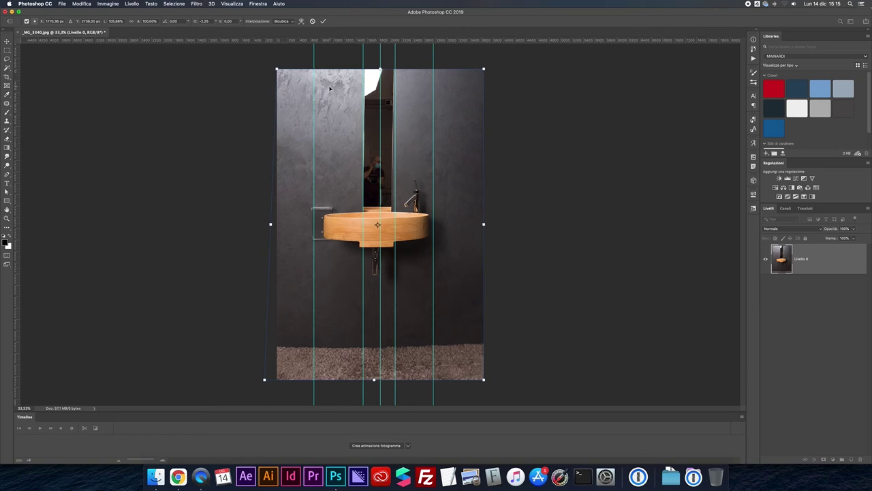
right_click(350, 90)
left_click(361, 126)
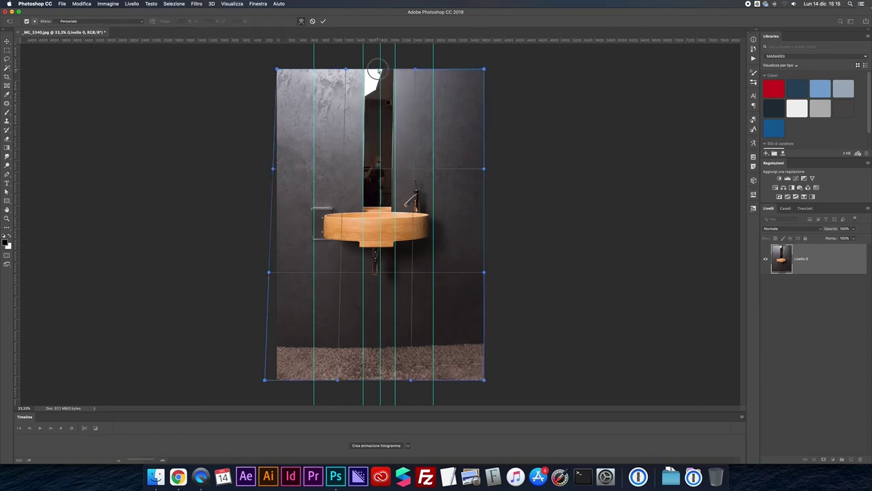
left_click_drag(374, 72, 372, 72)
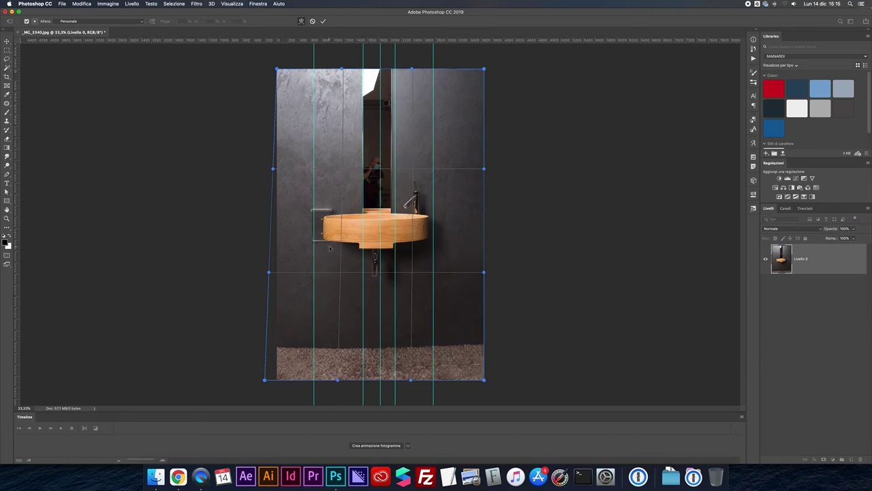
key("Return")
Add horizontal guides at the basin and the carpet edge, and warp the layer's right corners to level the carpet line
left_click_drag(384, 40, 439, 221)
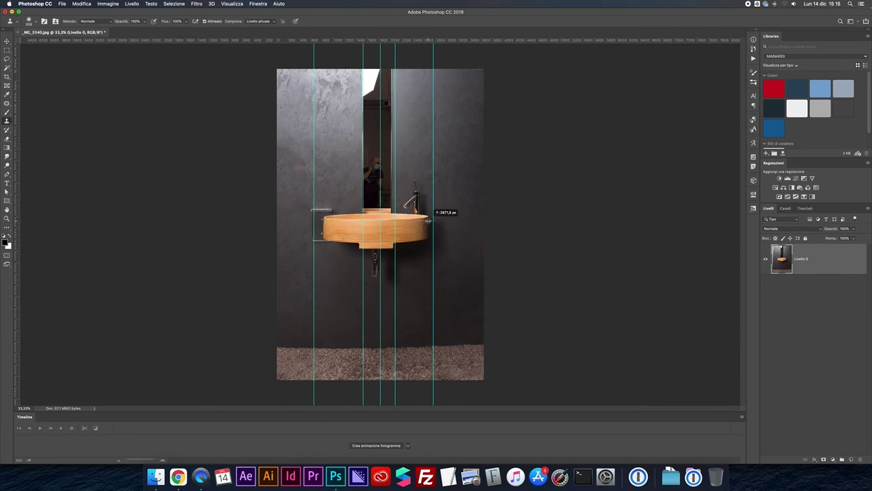
left_click_drag(456, 41, 473, 348)
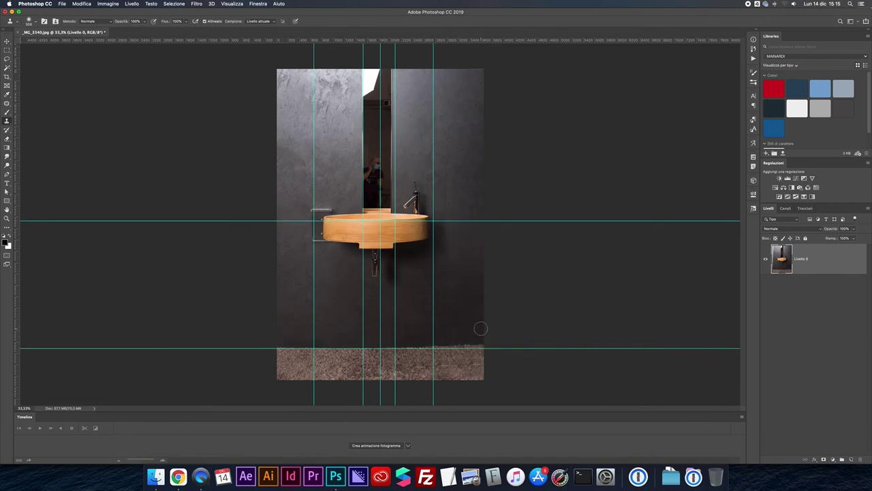
key("ctrl+t")
right_click(430, 127)
left_click(453, 173)
left_click_drag(484, 68, 484, 67)
left_click_drag(480, 361, 480, 365)
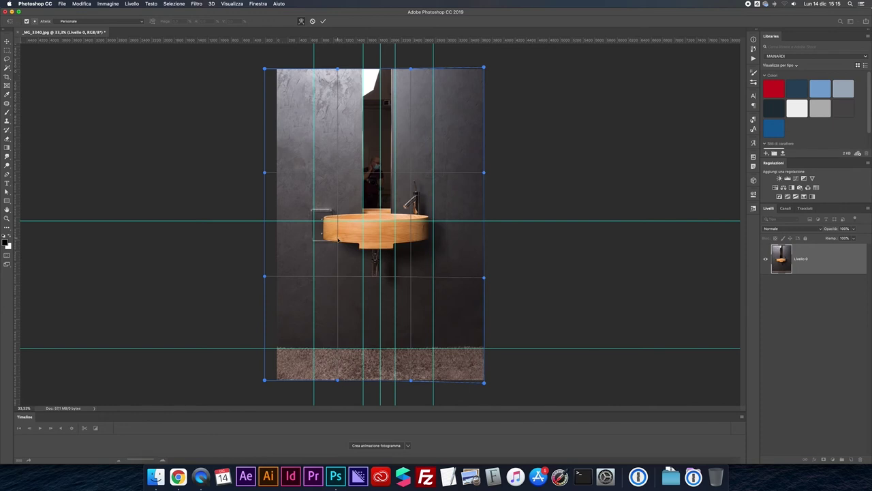
key("Return")
key("s")
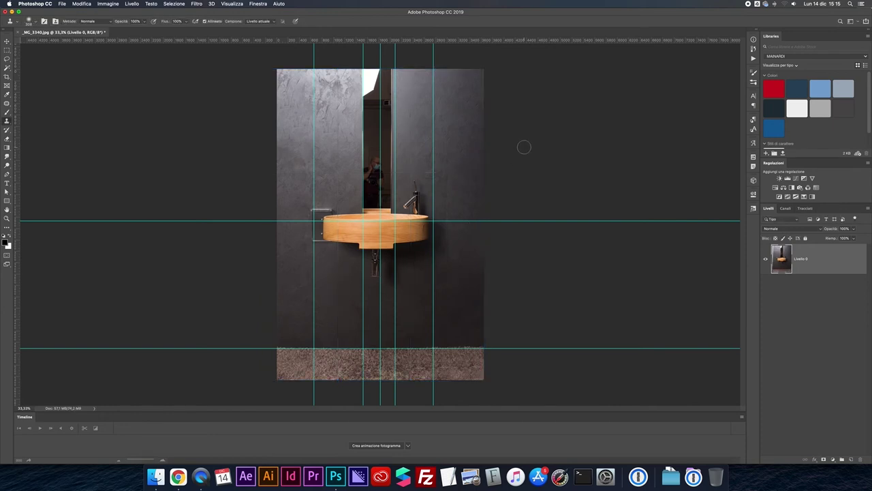
Trace the mirror above the basin with a closed Pen path, from the photo's upper edge down to the wooden ledge
key("super+h")
key("m")
key("super+h")
key("super+plus")
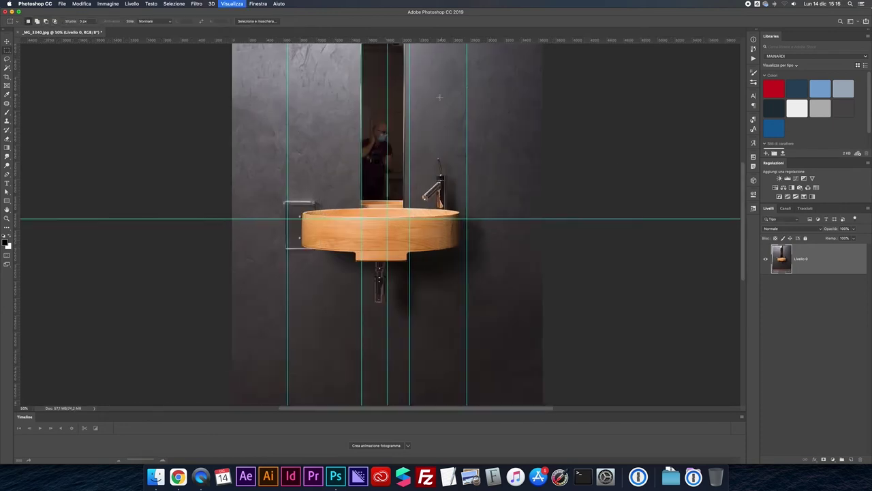
scroll(439, 100, "up", 5)
key("super+plus")
scroll(429, 97, "up", 2)
key("super+plus")
scroll(424, 94, "up", 3)
key("p")
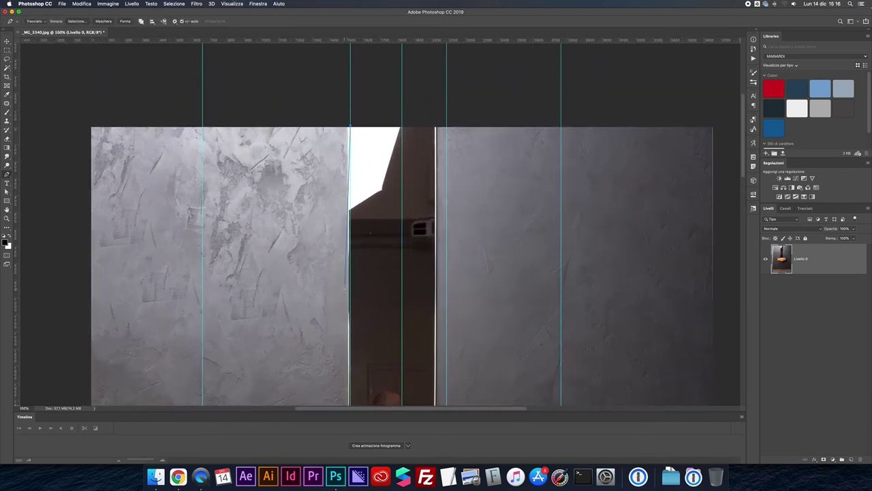
scroll(348, 125, "down", 5)
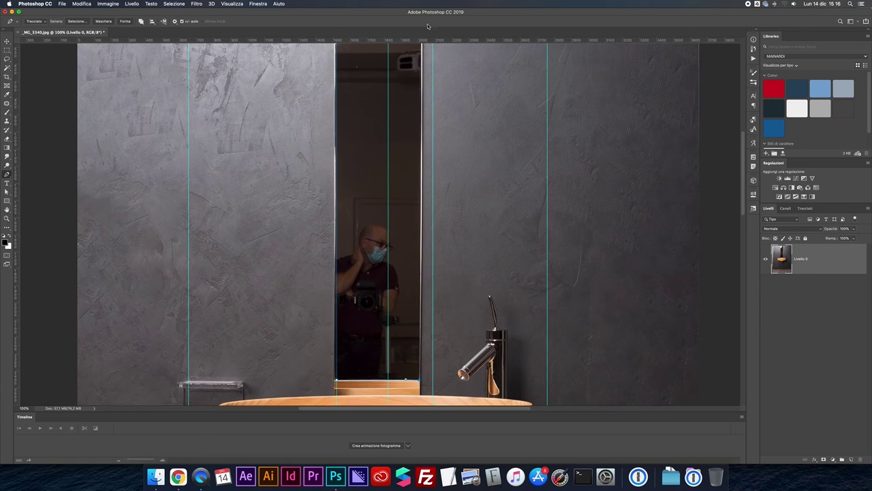
scroll(421, 136, "up", 5)
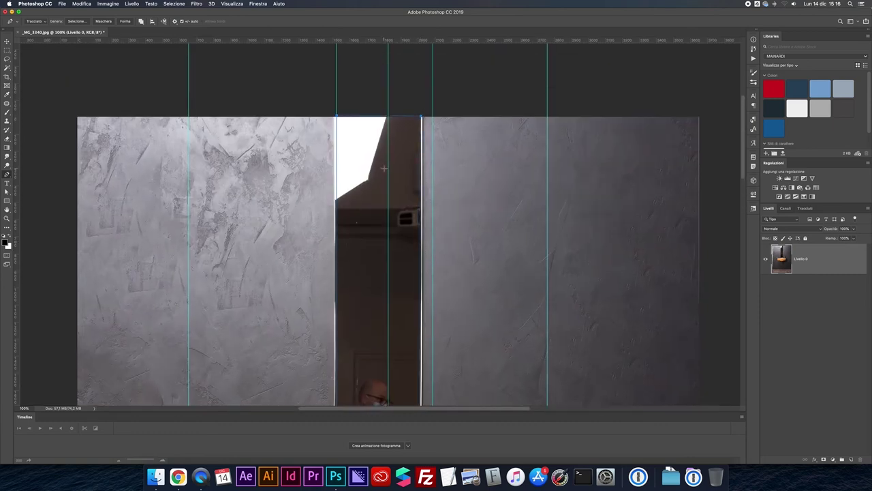
Duplicate the layer, turn the mirror path into a selection and use it as the copy's layer mask
key("super+j")
right_click(335, 158)
left_click(355, 188)
key("Return")
key("super+shift+m")
Slide the copied layer's wall texture over the mirror area independently of its mask, and hide the guides
left_click(787, 261)
key("v")
left_click_drag(455, 248, 372, 238)
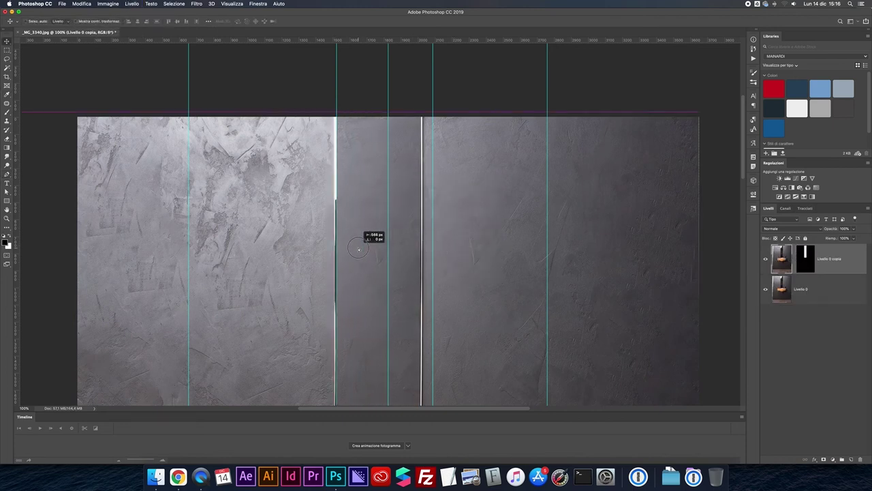
key("super+minus")
key("super+minus")
left_click_drag(393, 310, 341, 293)
key("super+h")
key("super+minus")
key("super+plus")
key("super+plus")
key("super+plus")
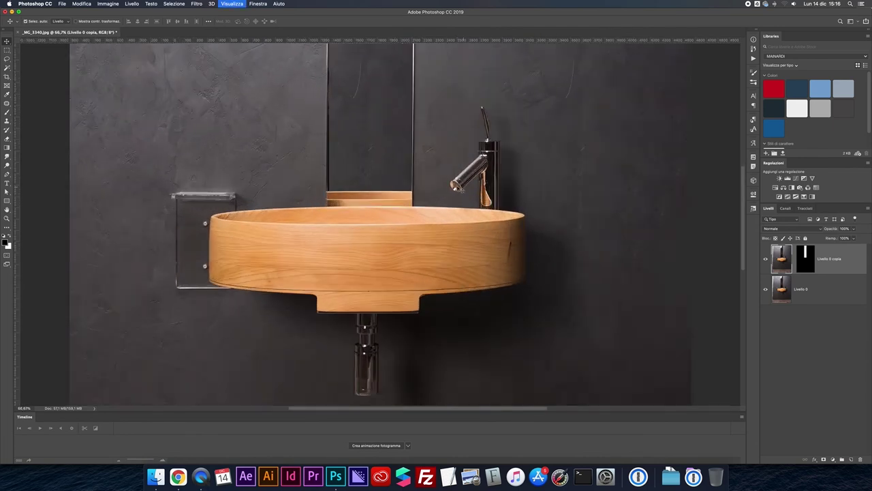
key("super+plus")
Free-transform the copied layer's mask to fit the mirror opening
left_click(804, 252)
key("super+t")
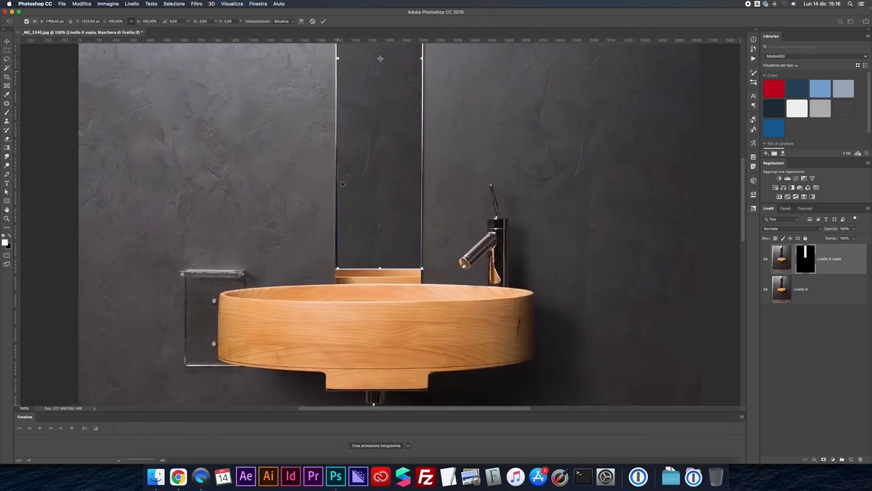
key("Return")
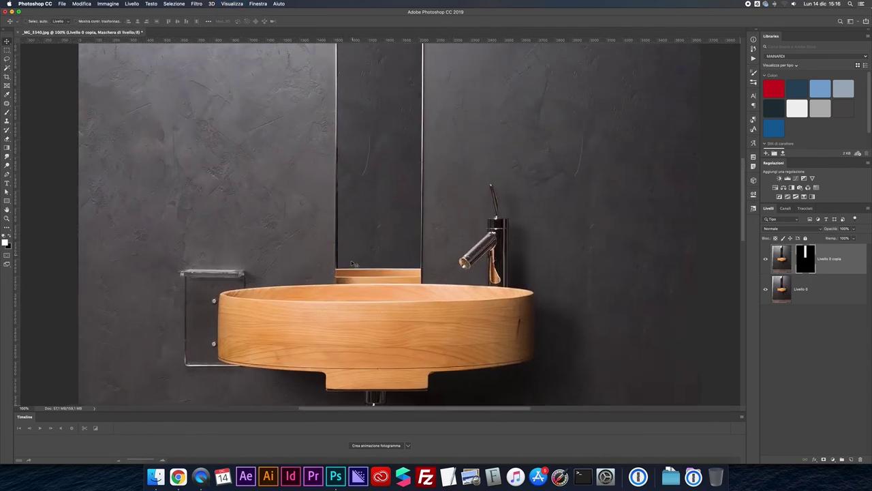
Use the mirror's work path to refine the mask of Livello 0 copia, and clear the selection
scroll(355, 138, "up", 10)
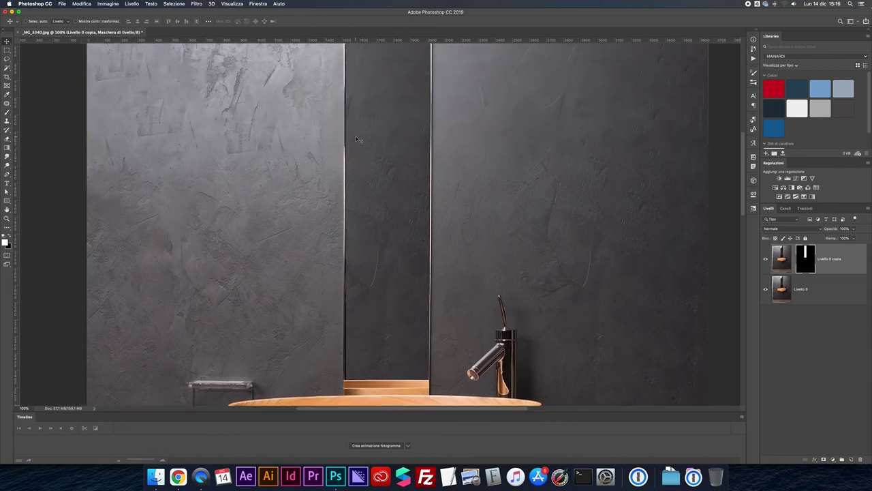
left_click(809, 209)
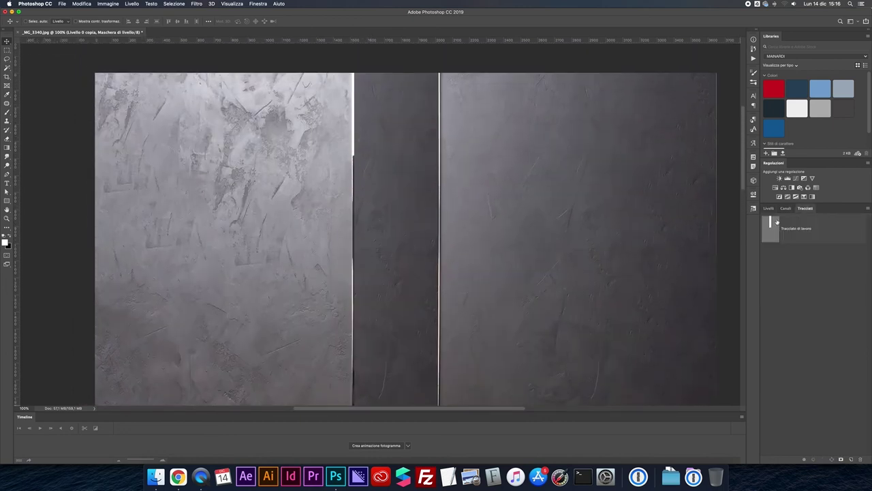
scroll(412, 194, "down", 10)
key("a")
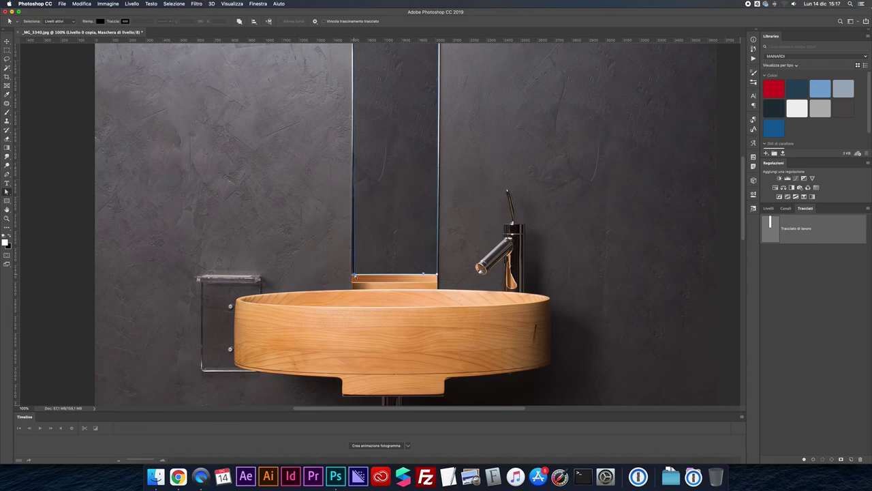
scroll(353, 274, "down", 1)
key("super+Return")
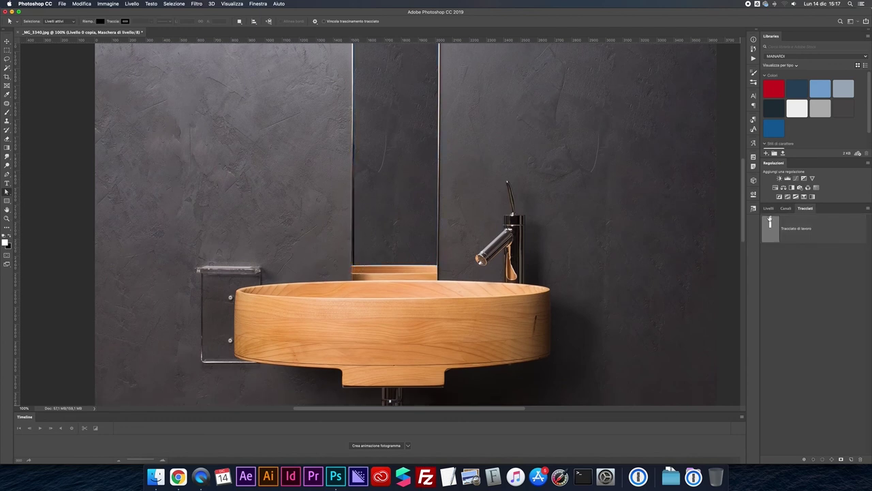
left_click(769, 208)
key("super+d")
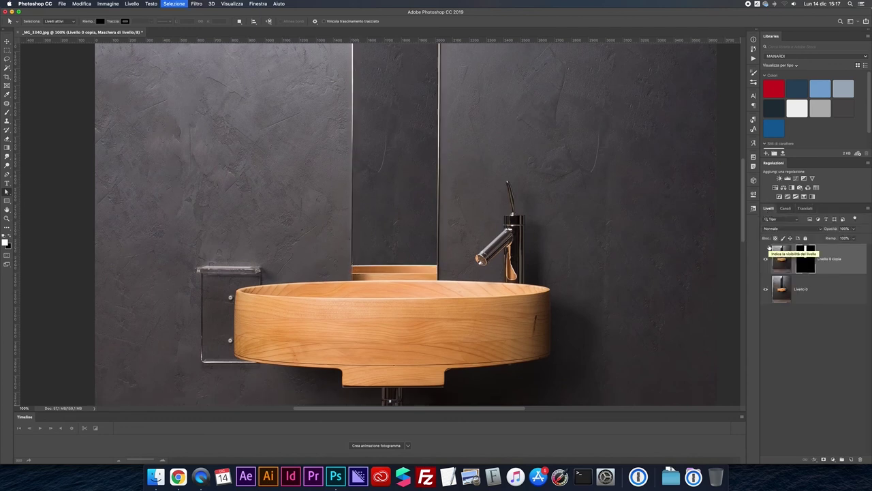
Darken the mirror's wall texture with a Curves adjustment layer clipped to Livello 0 copia, and compare it with Livello 0 alone
key("super+0")
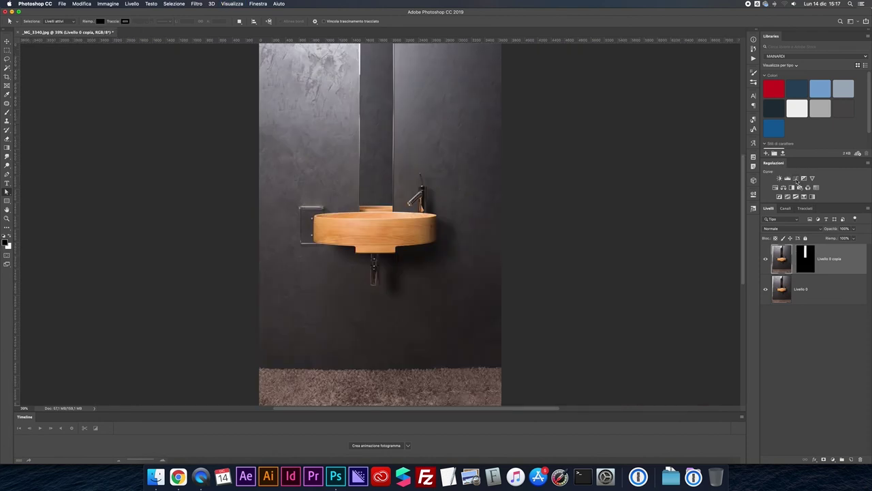
left_click(795, 178)
left_click_drag(685, 279, 685, 284)
left_click(733, 193)
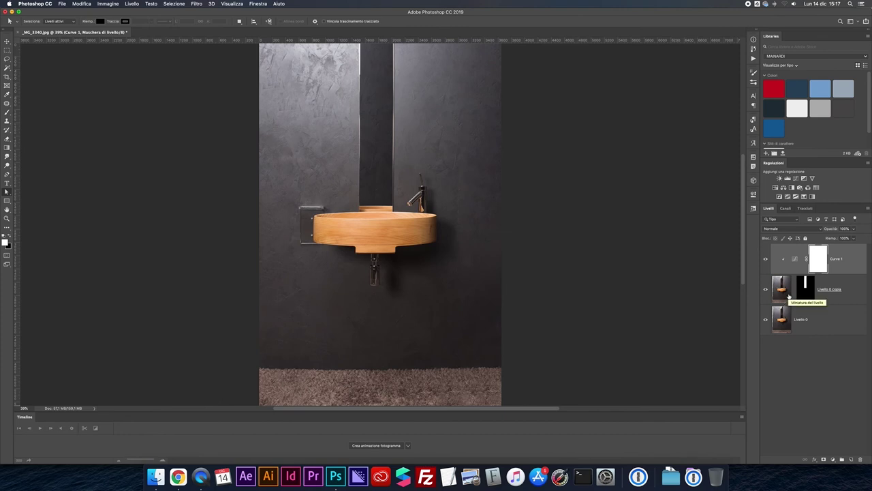
left_click(766, 320, "alt")
left_click(766, 319, "alt")
left_click(766, 320, "alt")
left_click(766, 320, "alt")
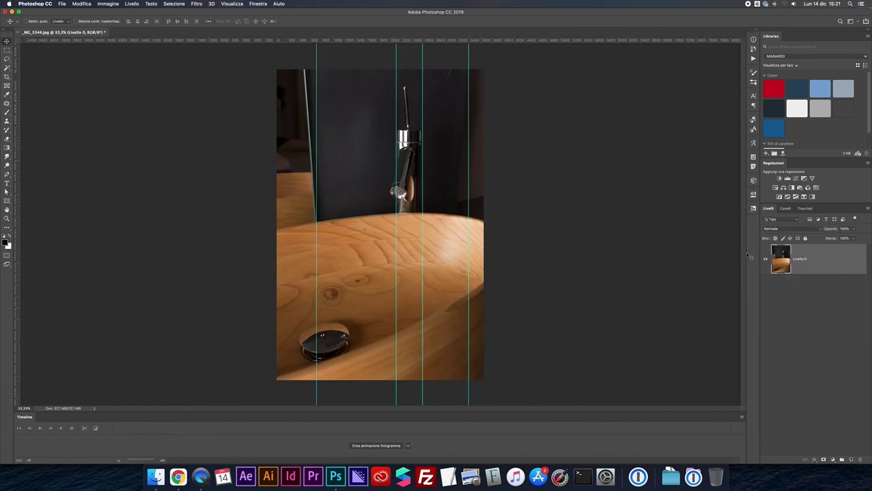
In _MG_3344.jpg, distort the photo by pulling both lower corners outward to straighten the faucet and the mirror edge against the guides
right_click(336, 102)
left_click(351, 132)
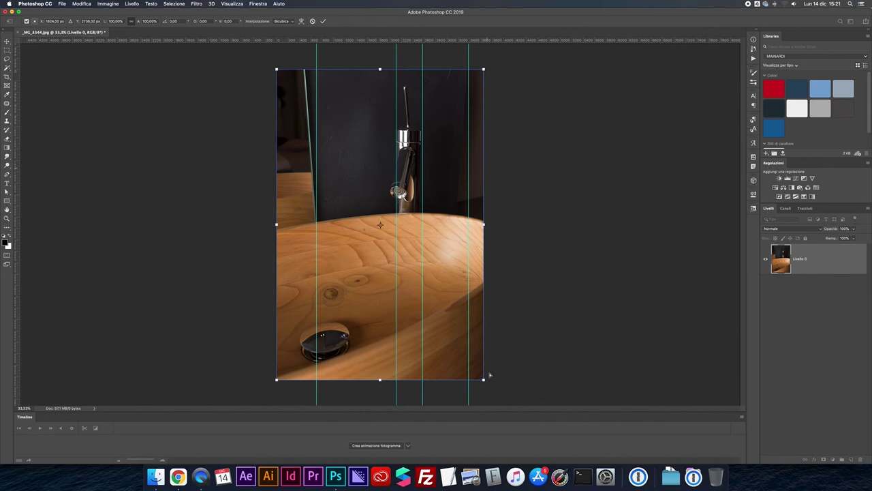
left_click_drag(484, 380, 511, 380)
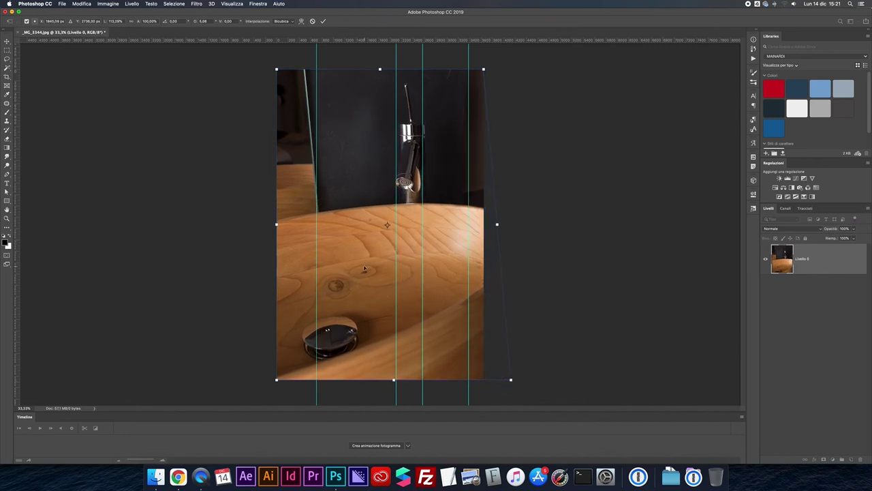
key("super+h")
key("super+h")
left_click_drag(512, 379, 522, 380)
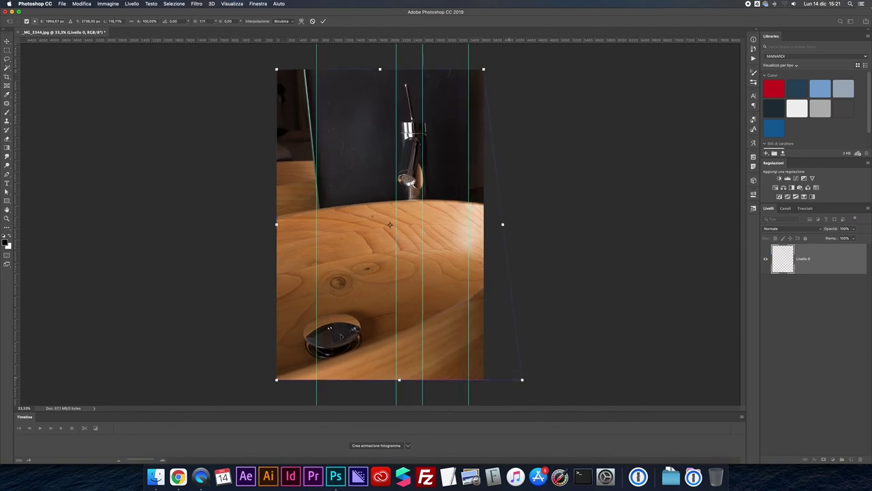
left_click_drag(276, 379, 256, 379)
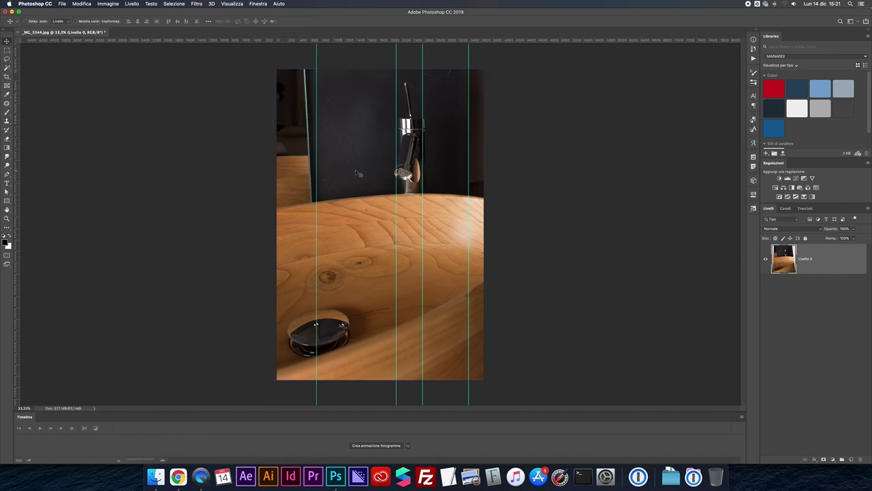
Copy the mirror area with part of the adjoining wall to a new layer and distort the copy to align the mirror edge with the guide
key("l")
mouse_move(269, 71)
left_mouse_down()
mouse_move(333, 144)
mouse_move(252, 224)
left_mouse_up()
key("super+j")
key("super+t")
right_click(278, 93)
left_click(293, 124)
left_click_drag(335, 69, 352, 68)
key("Return")
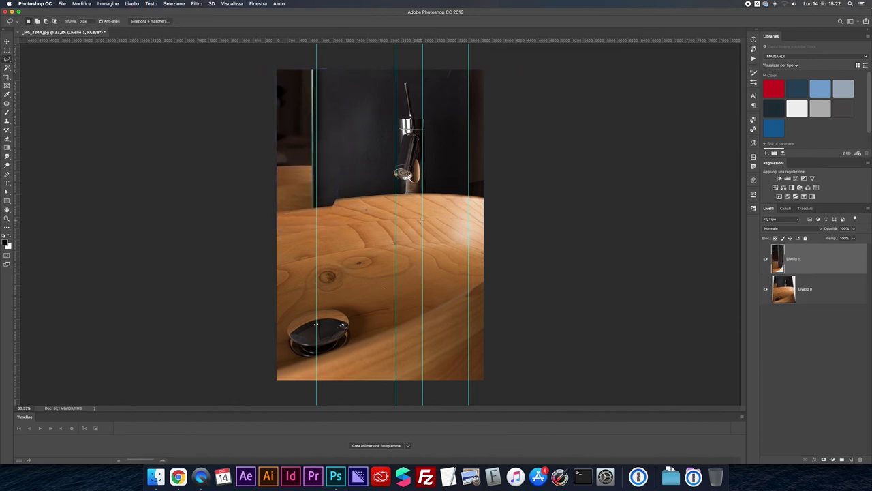
Trace a closed path along the basin rim and around the mirror area, with Livello 1 hidden for drawing and shown again at the end
key("p")
key("super+plus")
key("super+plus")
key("super+plus")
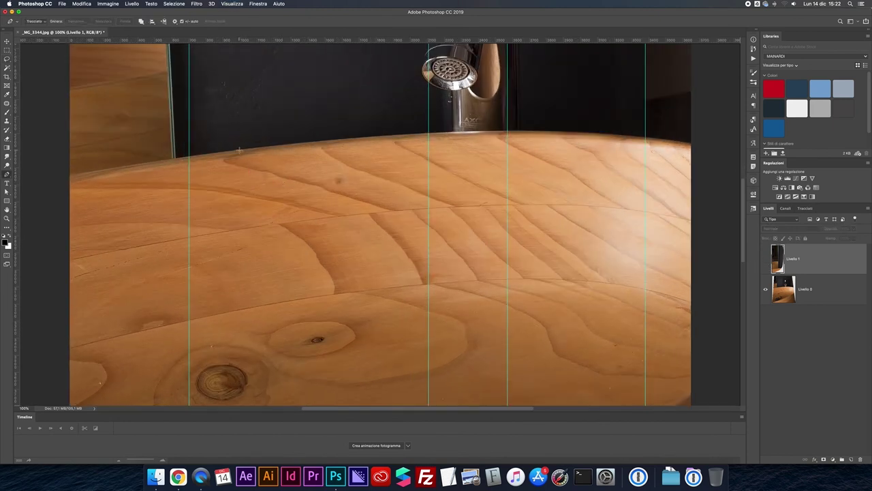
left_click_drag(60, 179, 36, 193)
key("super+minus")
key("super+minus")
key("super+minus")
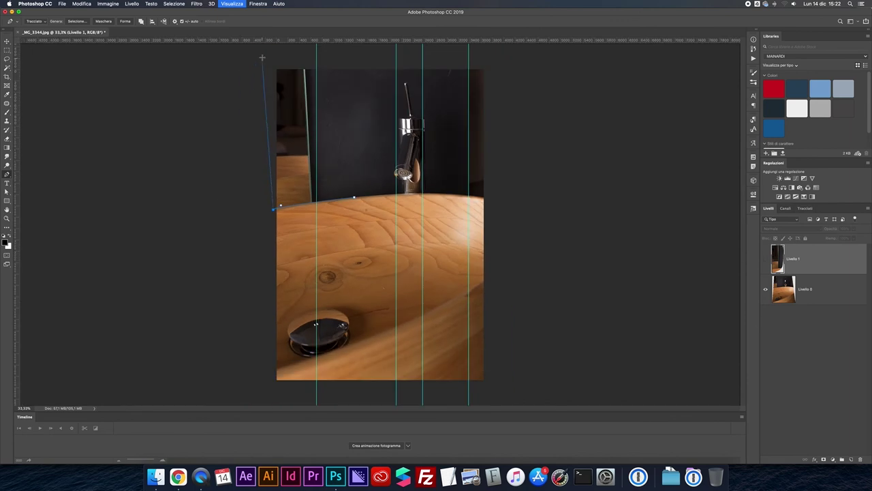
left_click(766, 260)
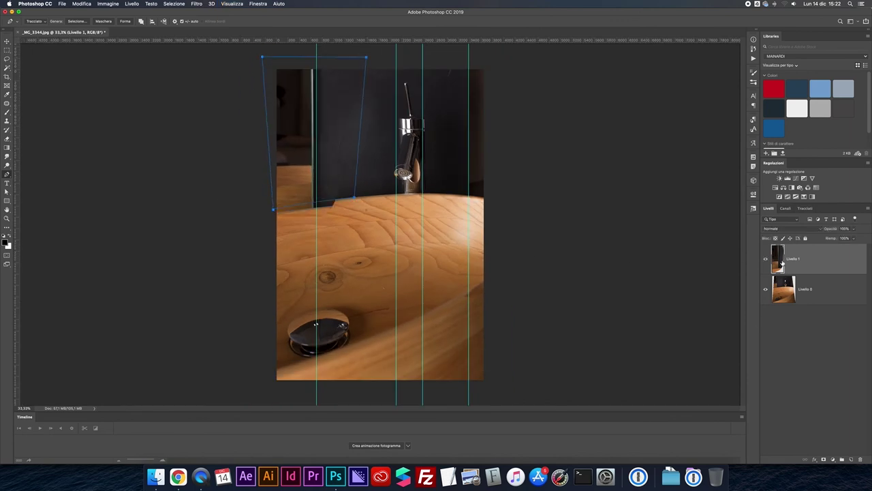
Convert the path to a selection and use it as the layer mask of Livello 1
right_click(353, 108)
left_click(374, 136)
key("Return")
key("alt+super+m")
key("super+h")
Paint black on Livello 1's mask to blend the copied wall's edge above the basin rim, and compare with the layer hidden
key("b")
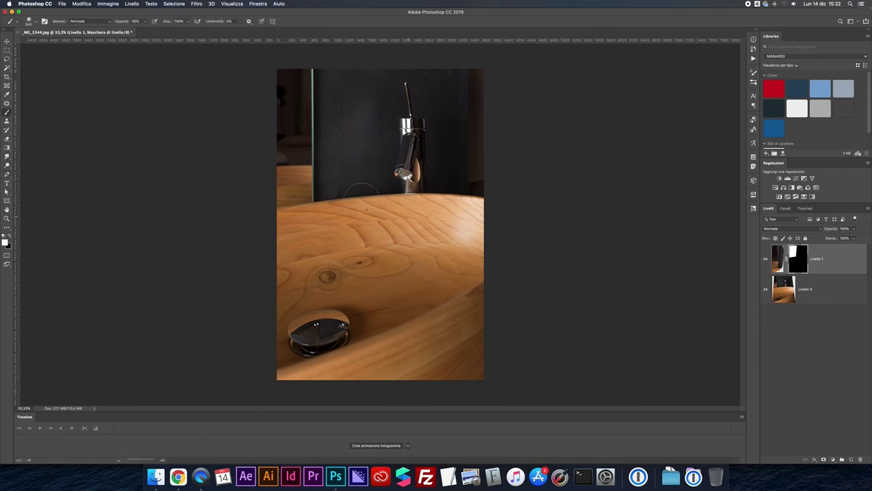
key("x")
left_click_drag(355, 196, 335, 196)
left_click(798, 260, "alt")
mouse_move(356, 195)
left_mouse_down()
mouse_move(368, 102)
mouse_move(364, 214)
mouse_move(371, 69)
mouse_move(360, 219)
mouse_move(374, 59)
mouse_move(358, 219)
mouse_move(365, 60)
mouse_move(356, 205)
left_mouse_up()
left_click(797, 258, "alt")
left_click(766, 260)
left_click(766, 260)
key("super+h")
left_click(766, 259)
left_click(766, 259)
Hide the guides and flatten the image into one background layer
key("super+semicolon")
left_click(868, 208)
left_click(785, 419)
Trace a path along the basin rim and around the wall right of the faucet, and copy that area to a new layer
scroll(559, 170, "up", 3)
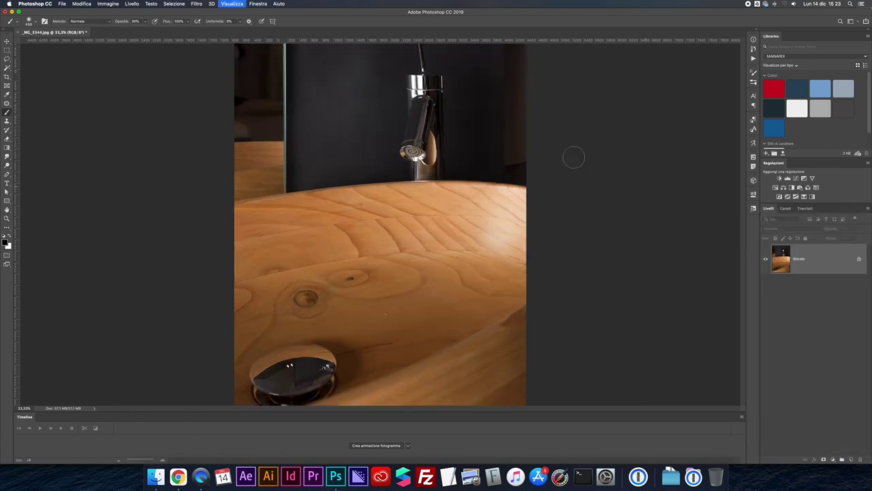
key("p")
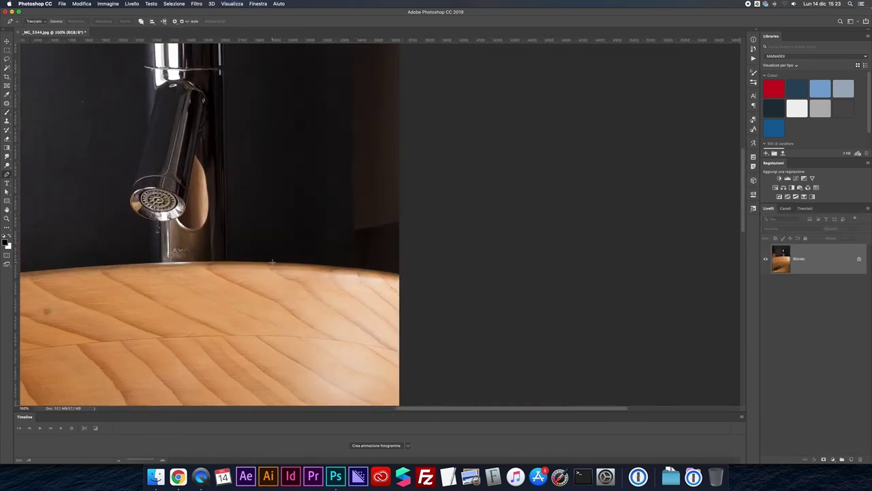
left_click_drag(418, 279, 477, 295)
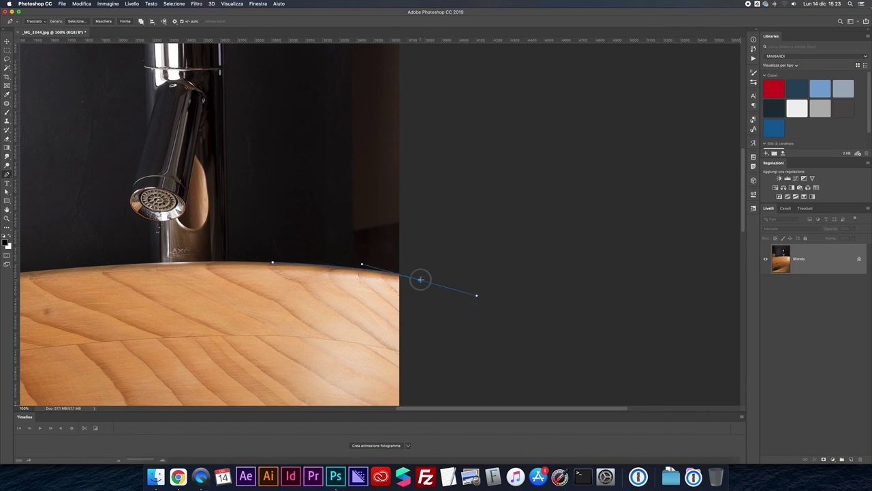
scroll(420, 280, "down", 3)
left_click(430, 57)
right_click(467, 124)
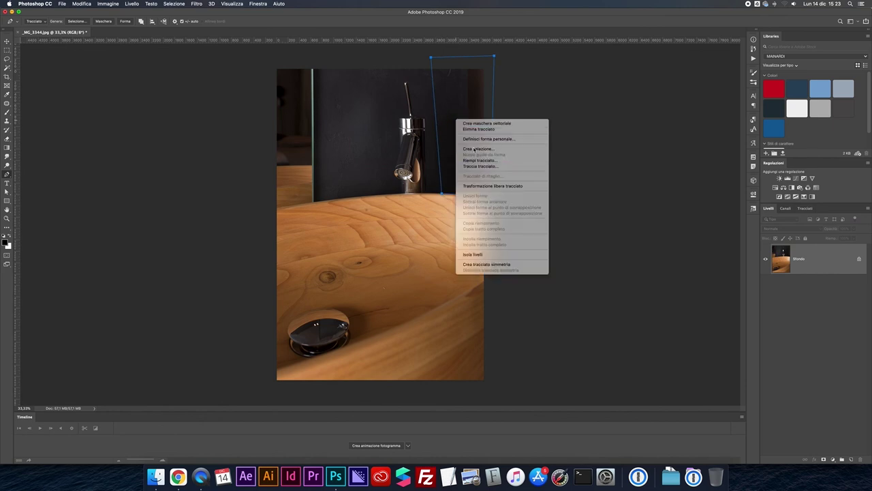
left_click(477, 150)
key("ctrl+j")
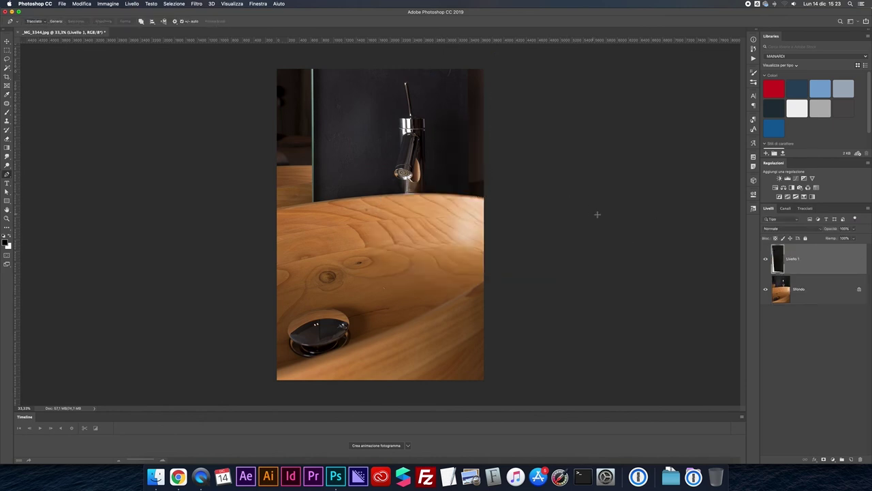
Load Livello 1's outline as a selection and reduce it to the brownish strip at the photo's right edge
key("super+plus")
scroll(559, 181, "up", 5)
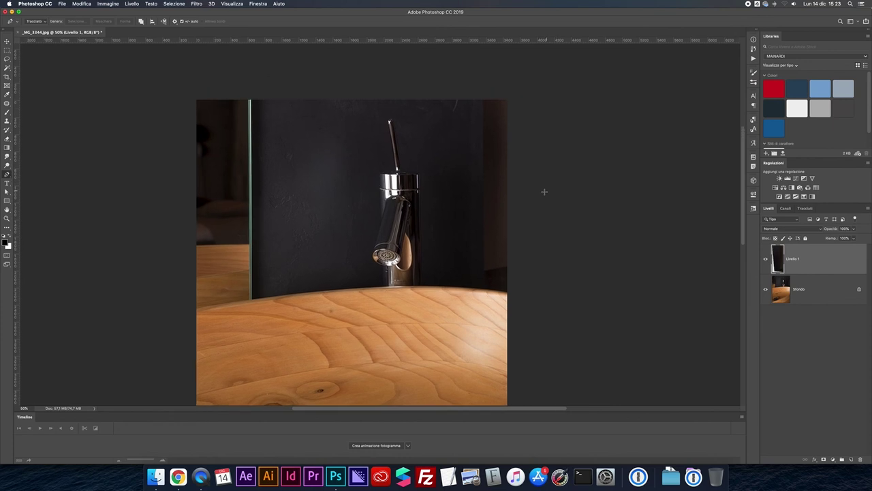
key("l")
left_click(774, 257, "super")
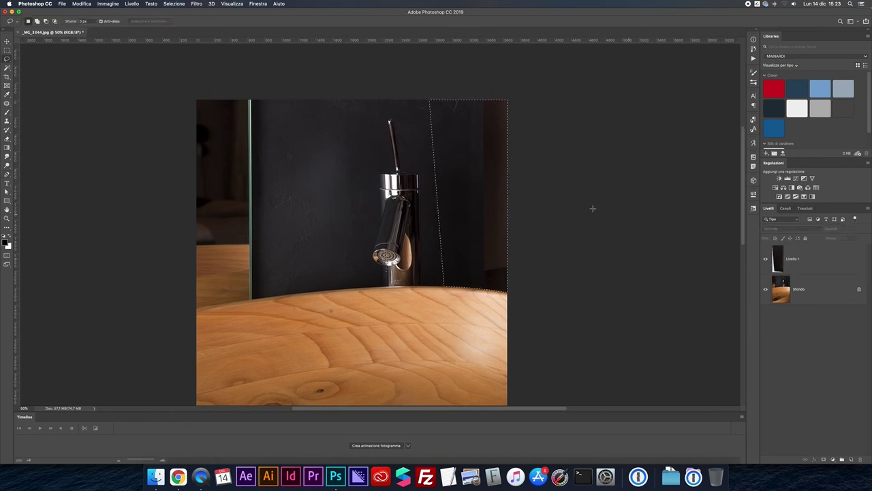
mouse_move(477, 296)
left_mouse_down()
mouse_move(482, 92)
mouse_move(424, 88)
mouse_move(450, 321)
left_mouse_up()
scroll(497, 197, "up", 1)
right_click(496, 195)
left_click(621, 200)
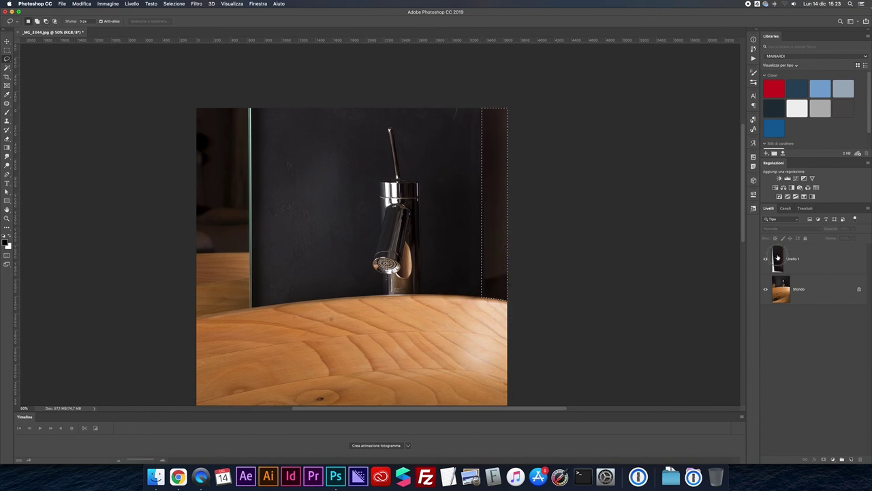
left_click(779, 258)
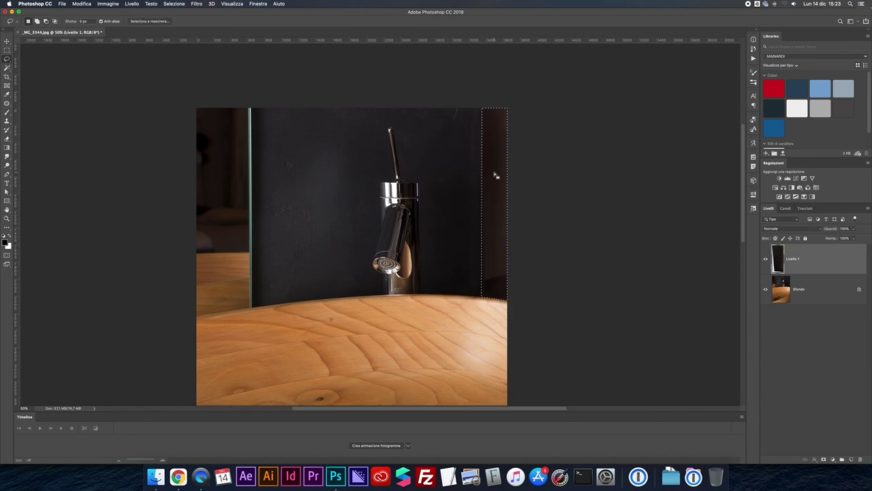
With Livello 1 hidden, fill the selected strip on Sfondo with In base al contenuto, clear the selection and delete Livello 1
left_click(800, 297)
left_click(766, 260)
right_click(493, 172)
left_click(562, 214)
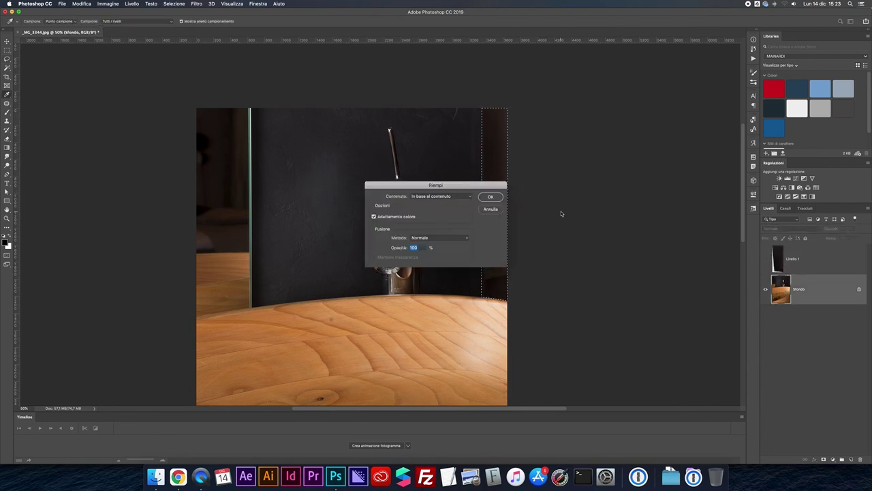
key("Return")
key("l")
key("super+d")
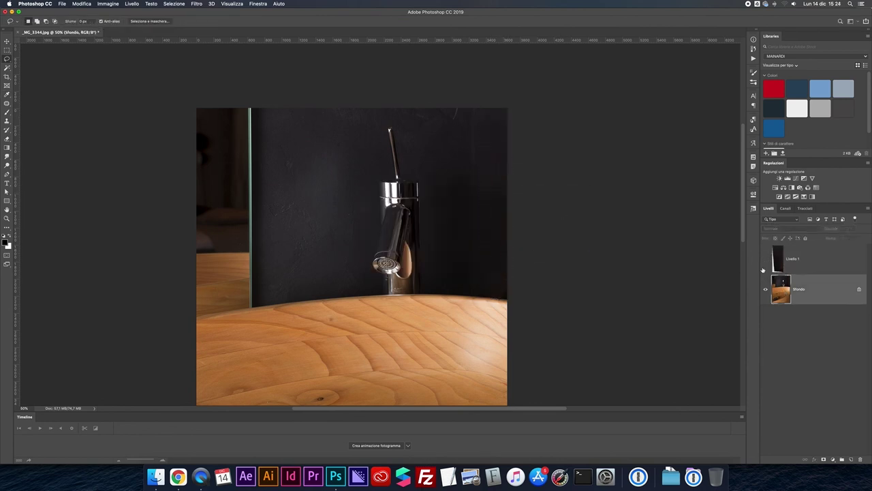
left_click(778, 259)
key("BackSpace")
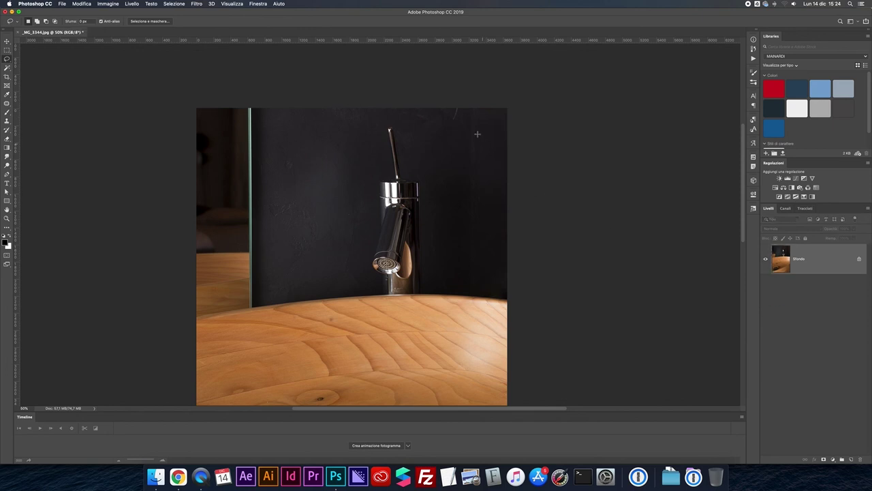
Lasso the vertical seam on the wall right of the faucet and remove it with a content-aware fill
mouse_move(474, 98)
left_mouse_down()
mouse_move(486, 156)
mouse_move(463, 200)
left_mouse_up()
right_click(485, 151)
left_click(541, 236)
key("Return")
left_click(447, 164)
Lasso the small scratch at the wall's top edge, remove it with a content-aware fill and clear the selection
left_click_drag(462, 109, 451, 106)
right_click(454, 111)
left_click(477, 196)
key("Return")
key("super+d")
Show the guides, unlock the background layer and distort the photo by pulling its upper-right corner slightly outward
key("super+semicolon")
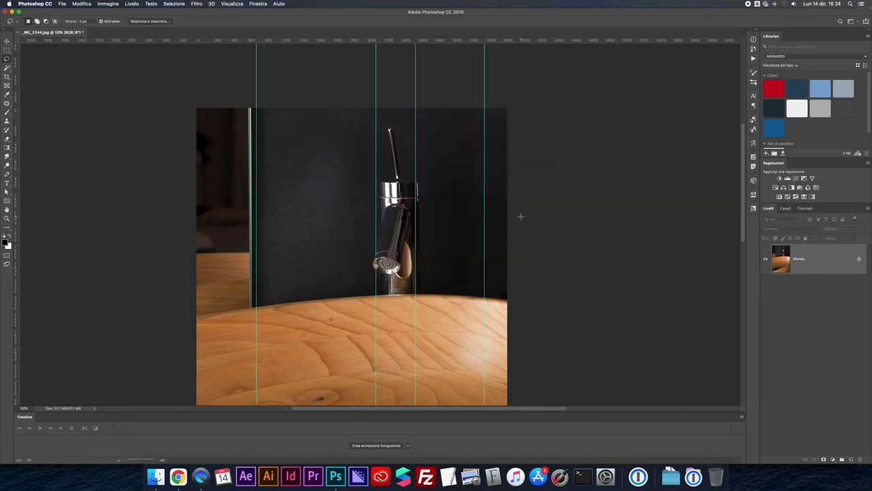
key("super+minus")
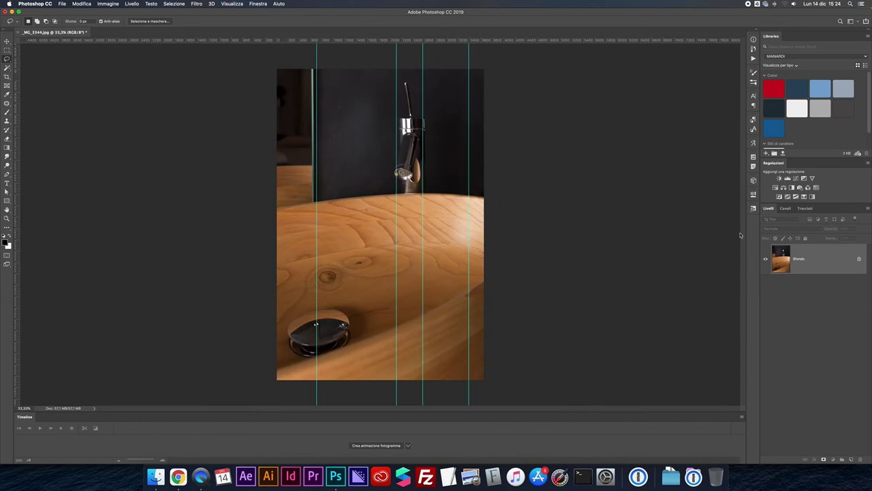
key("super+plus")
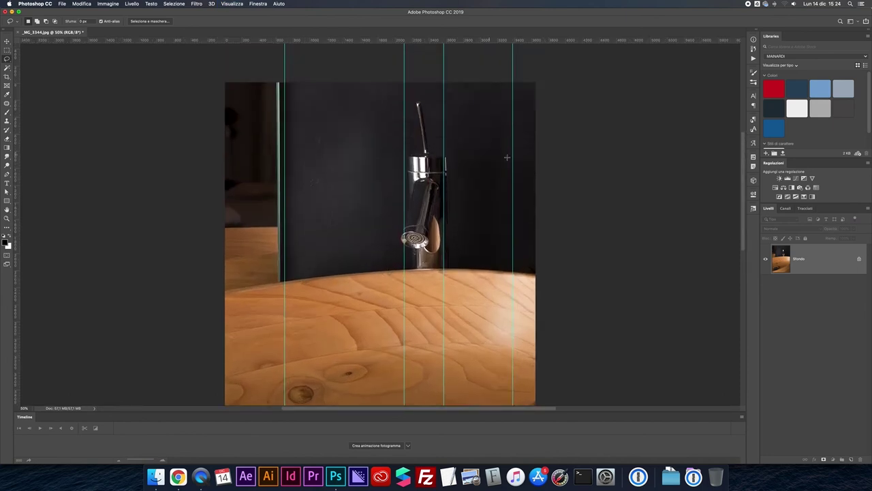
left_click(857, 262)
key("super+t")
right_click(388, 173)
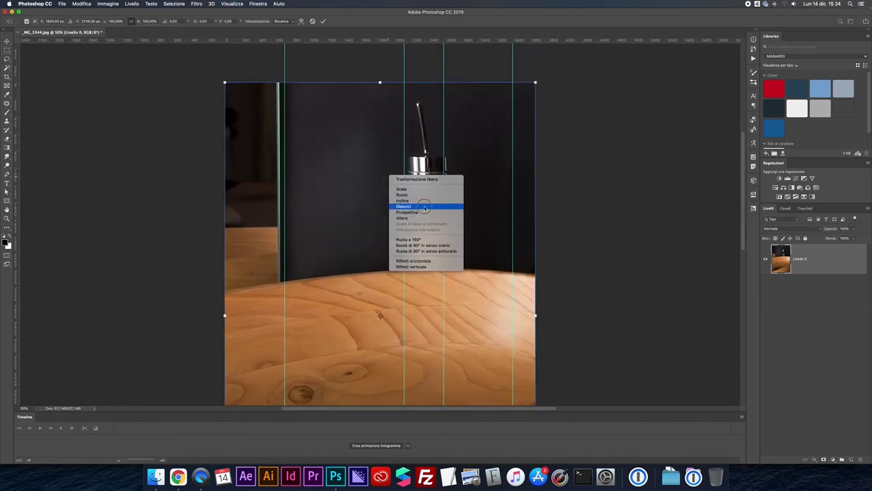
left_click(419, 208)
left_click_drag(535, 83, 543, 82)
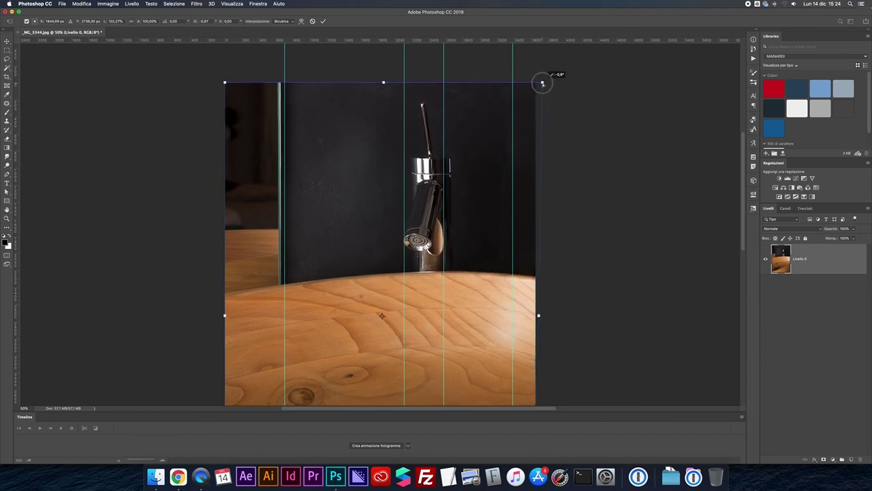
key("super+minus")
key("Return")
Flatten the distorted image to a background layer and hide the guides
left_click(868, 208)
left_click(784, 409)
key("super+semicolon")
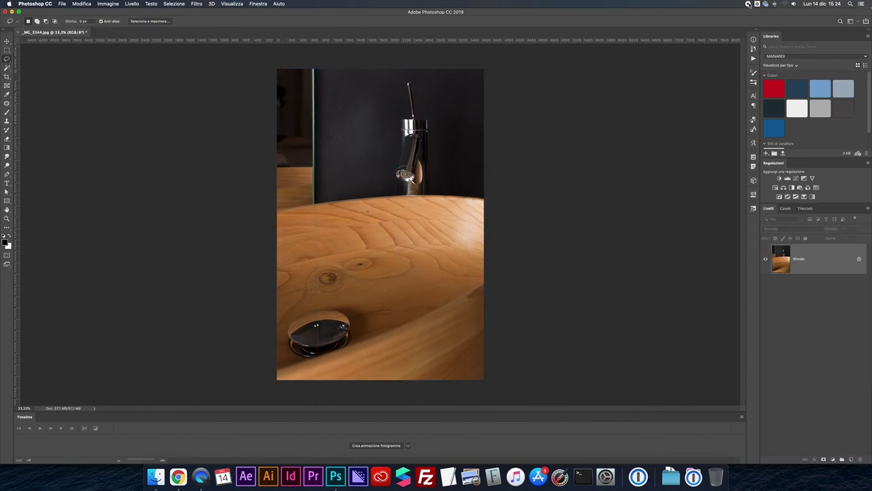